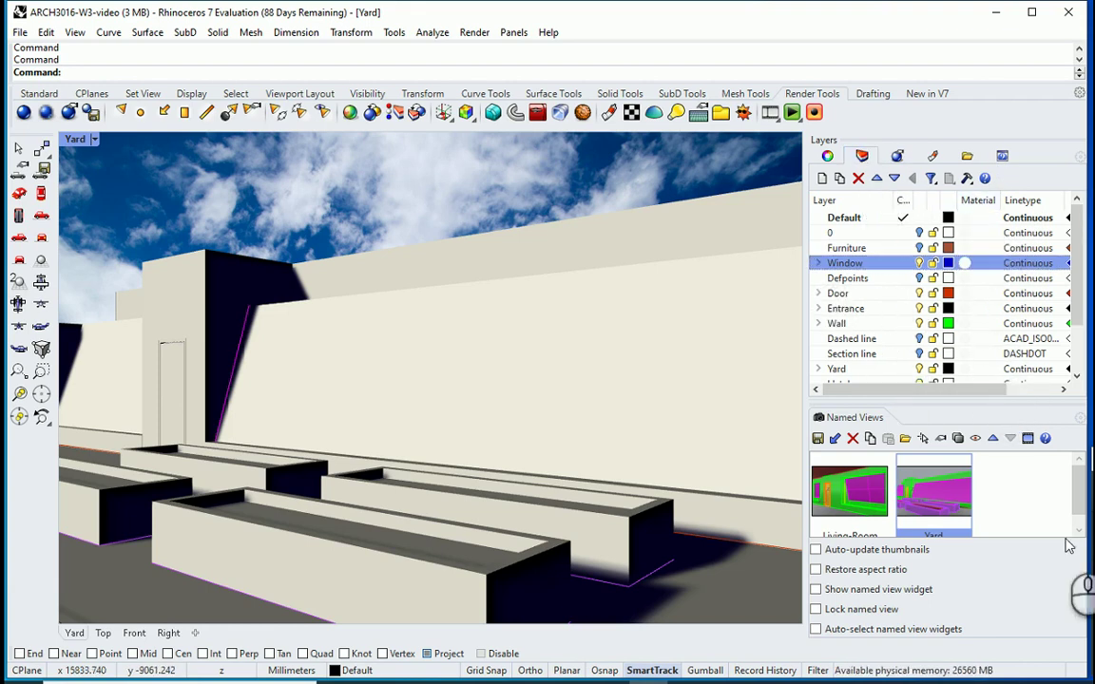
Expand the Yard layer to list Landscape and soil, then select the soil sublayer
{"action": "scroll", "coordinate": [948, 342], "scroll_direction": "down", "scroll_amount": 3}
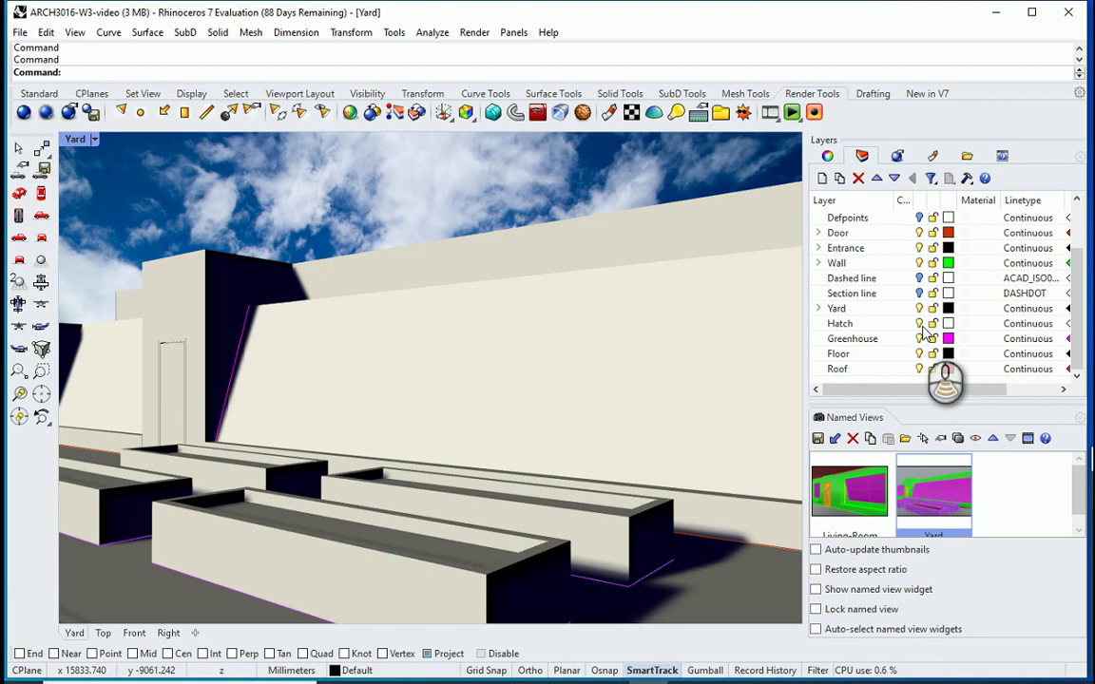
{"action": "left_click", "coordinate": [817, 306]}
{"action": "scroll", "coordinate": [855, 300], "scroll_direction": "down", "scroll_amount": 1}
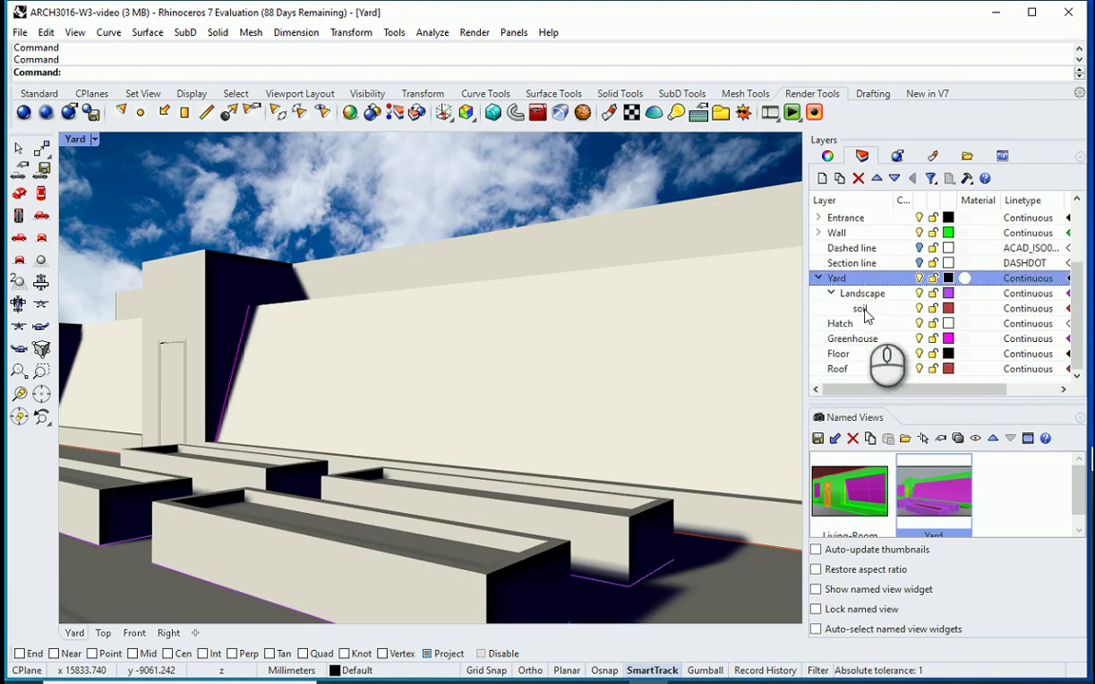
{"action": "left_click", "coordinate": [860, 308]}
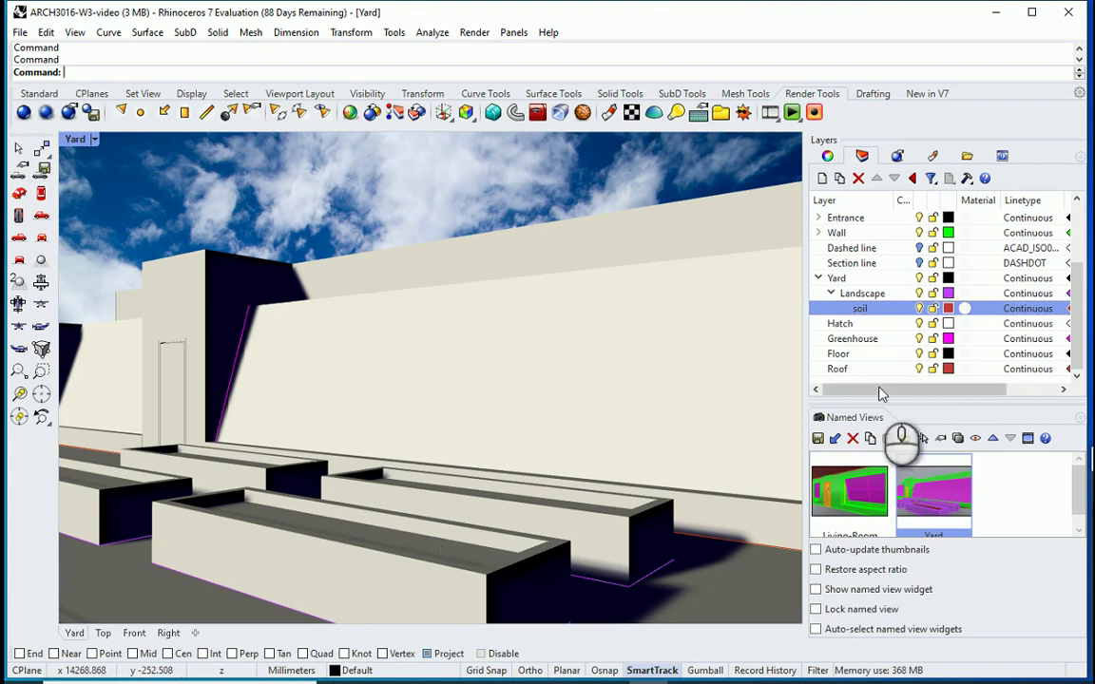
Assign the Organic > Mulch > Mulch dark red library material to the soil layer
{"action": "left_click", "coordinate": [966, 309]}
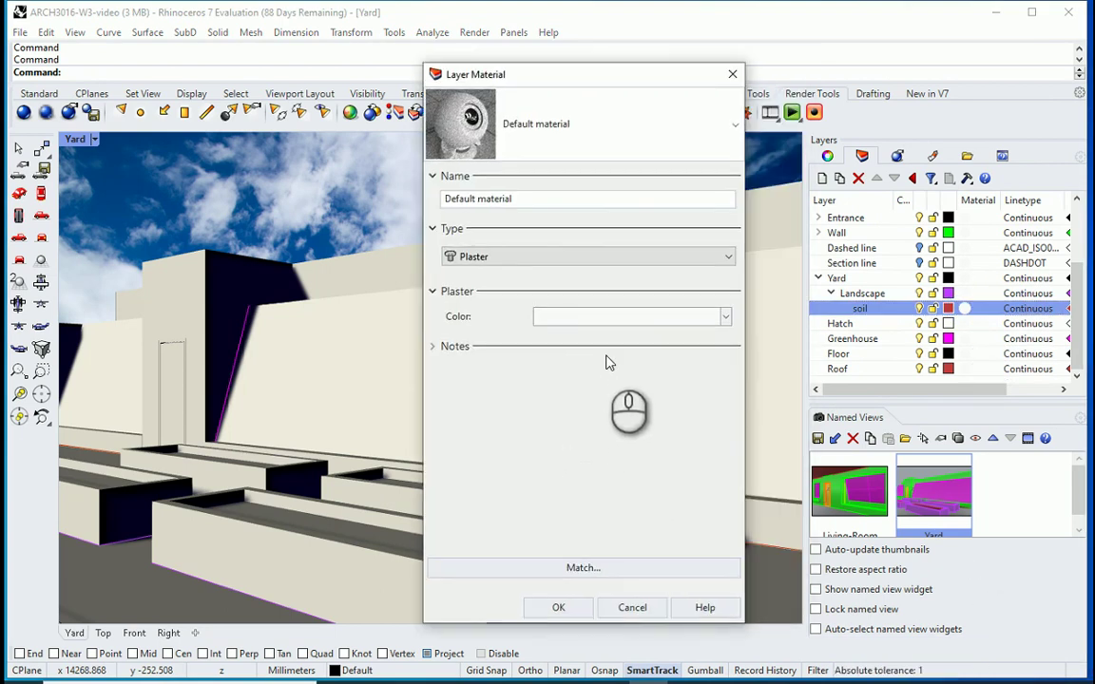
{"action": "left_click", "coordinate": [731, 125]}
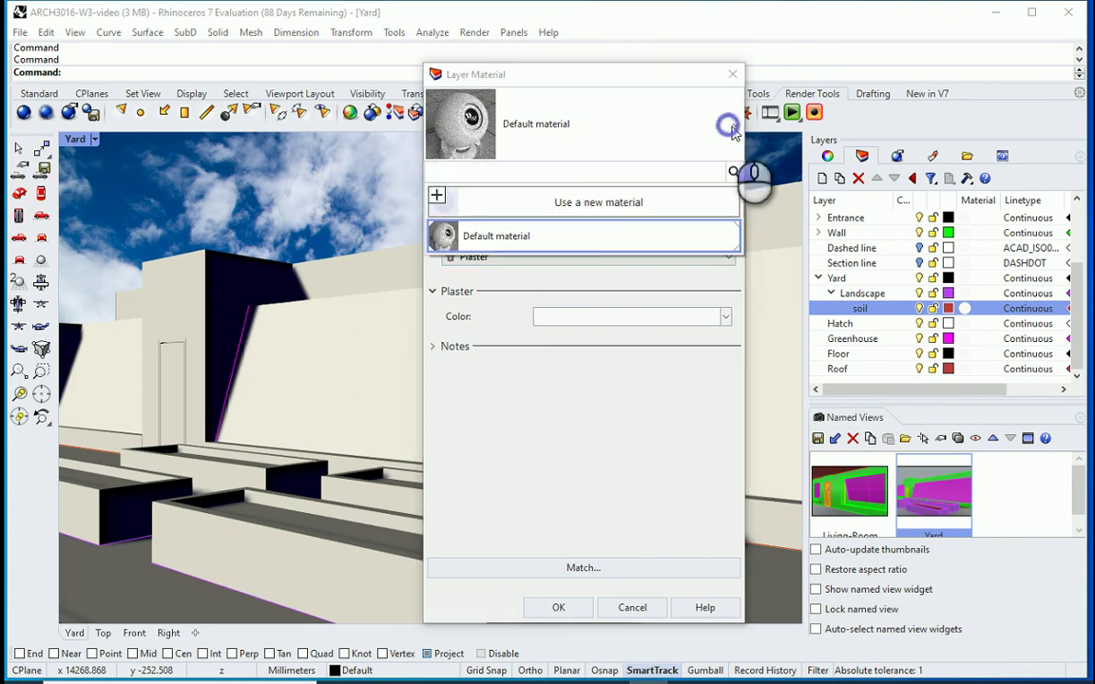
{"action": "left_click", "coordinate": [581, 208]}
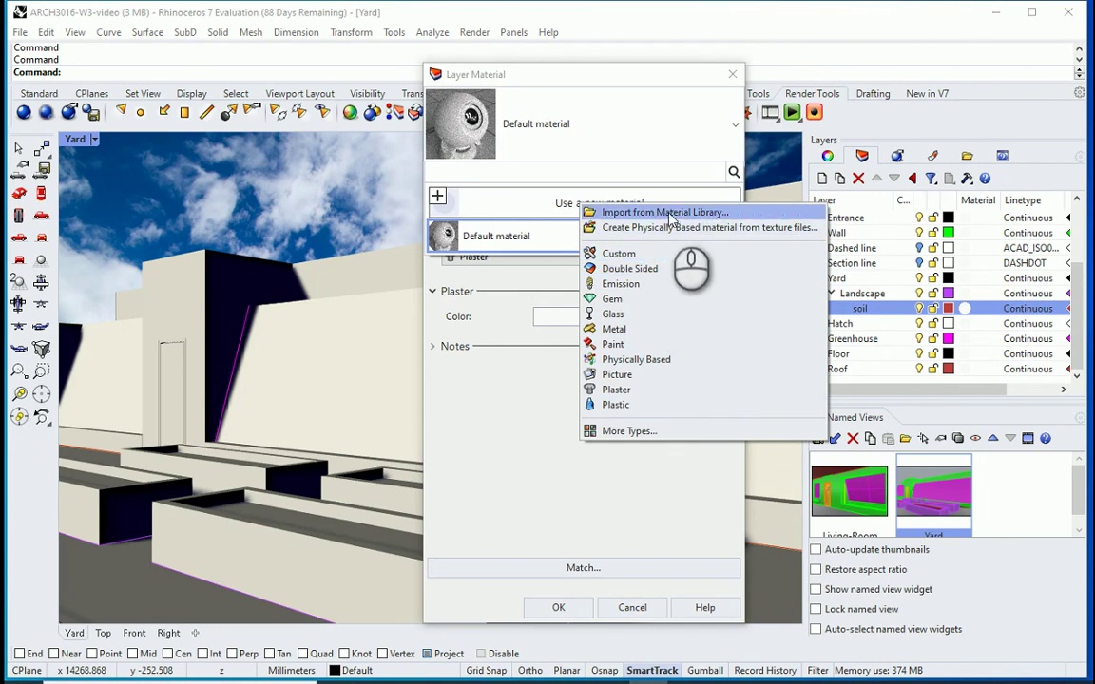
{"action": "left_click", "coordinate": [730, 216]}
{"action": "left_click_drag", "start_coordinate": [732, 179], "coordinate": [374, 264]}
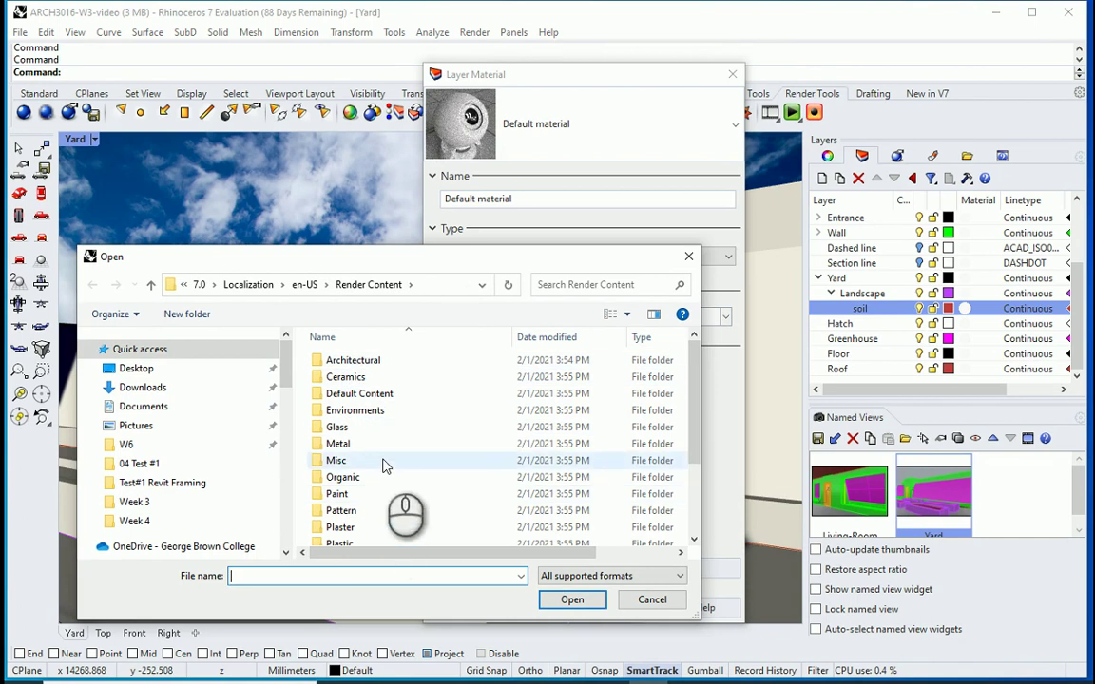
{"action": "double_click", "coordinate": [344, 477]}
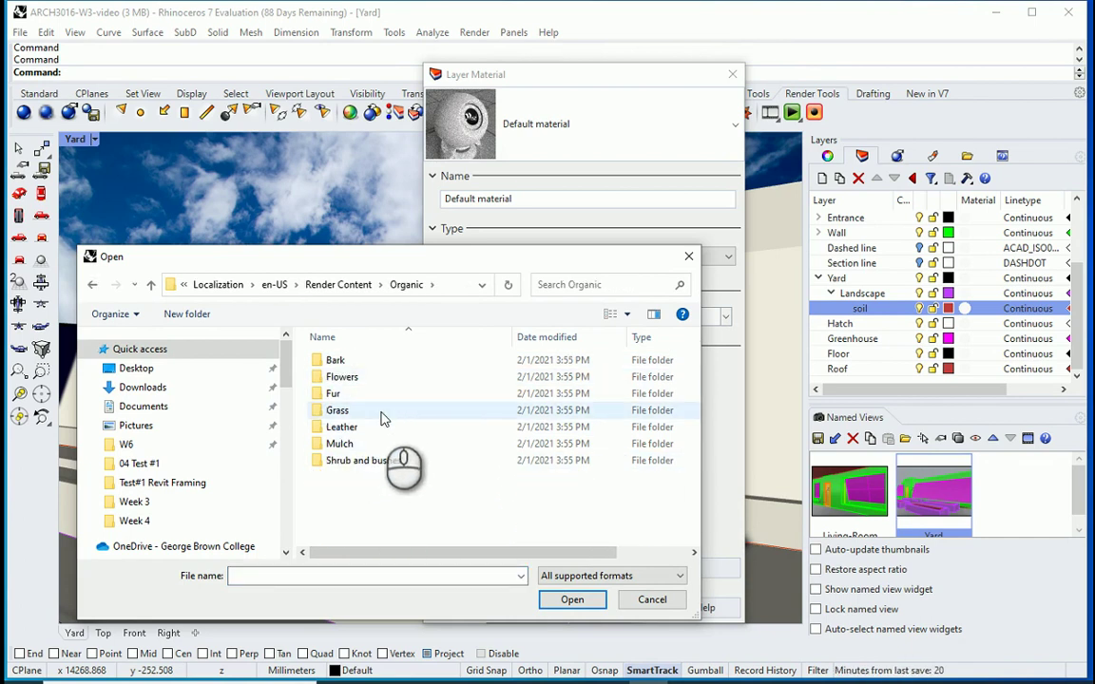
{"action": "left_click", "coordinate": [382, 417]}
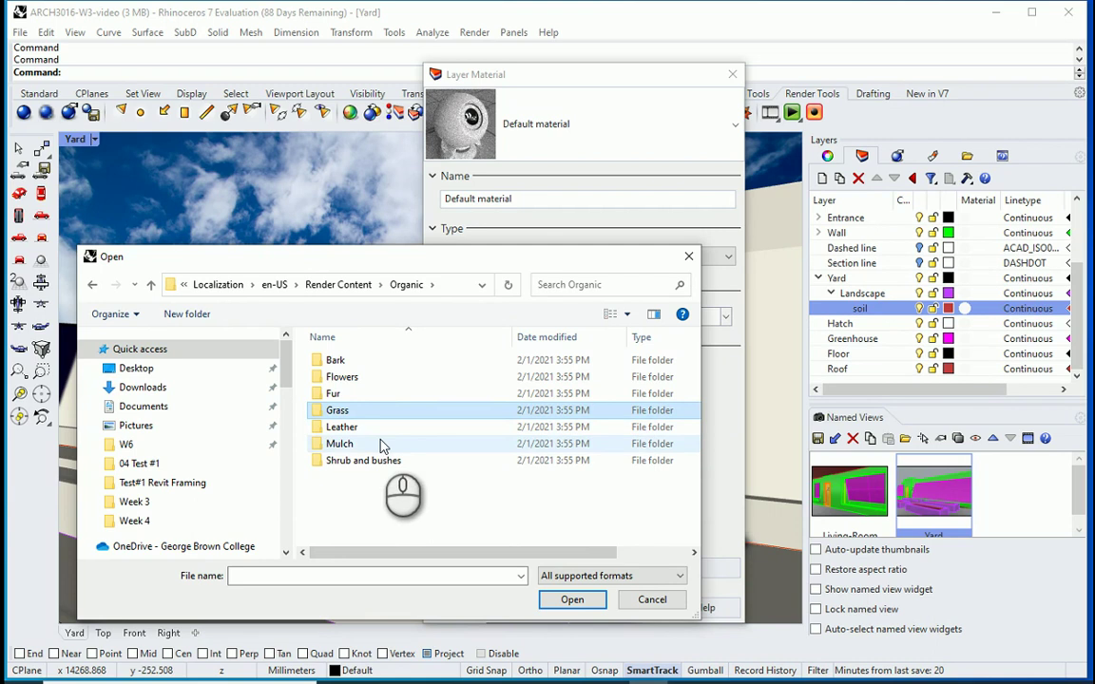
{"action": "double_click", "coordinate": [380, 444]}
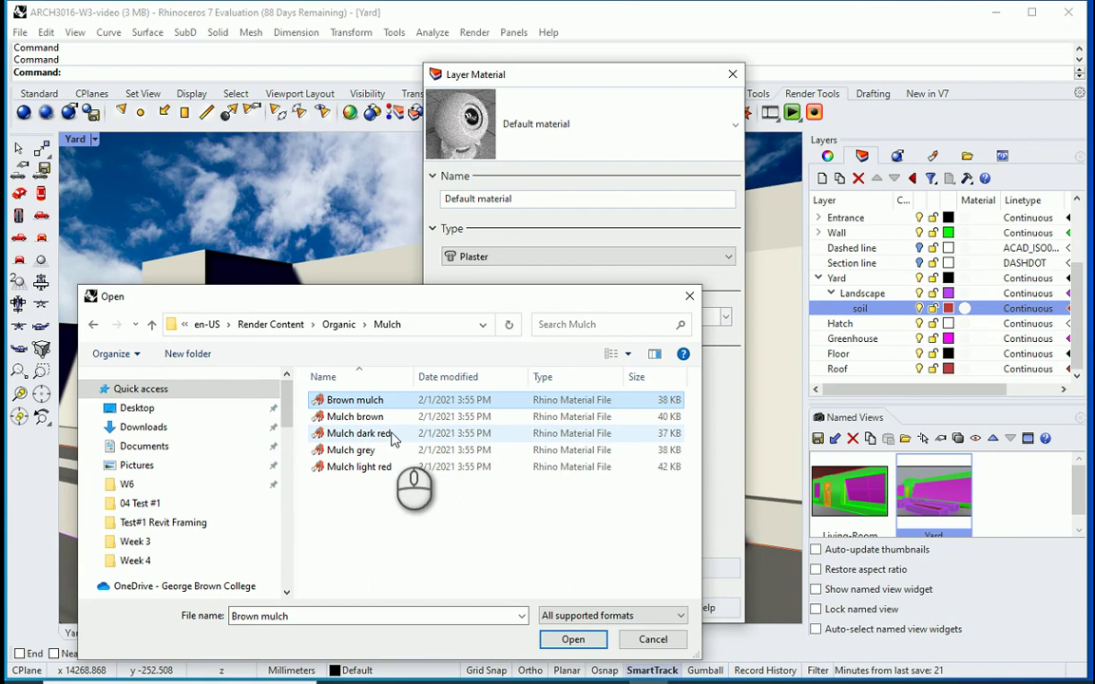
{"action": "double_click", "coordinate": [385, 434]}
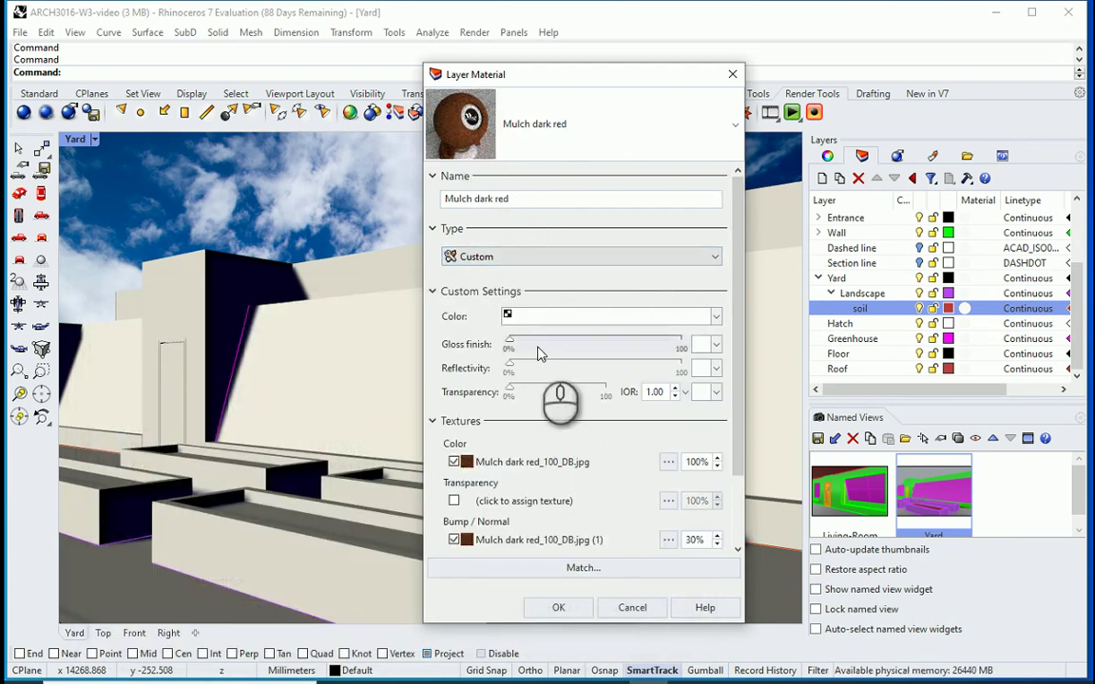
{"action": "left_click", "coordinate": [558, 607]}
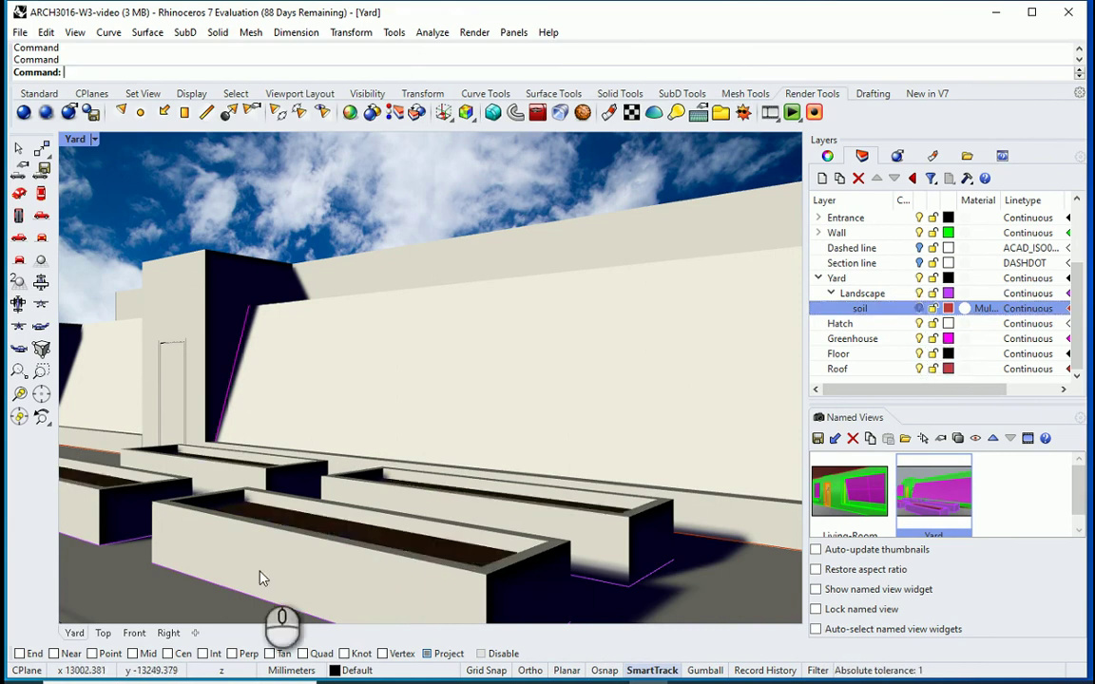
Make Landscape the current layer and start importing a new library material for it
{"action": "double_click", "coordinate": [866, 294]}
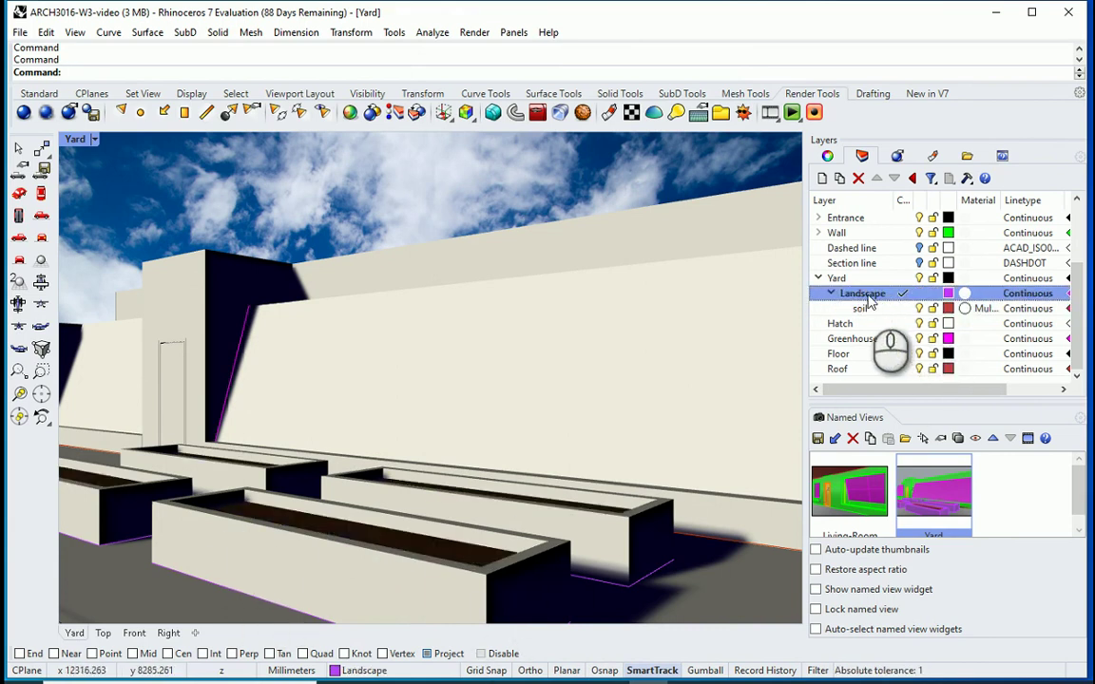
{"action": "left_click", "coordinate": [965, 293]}
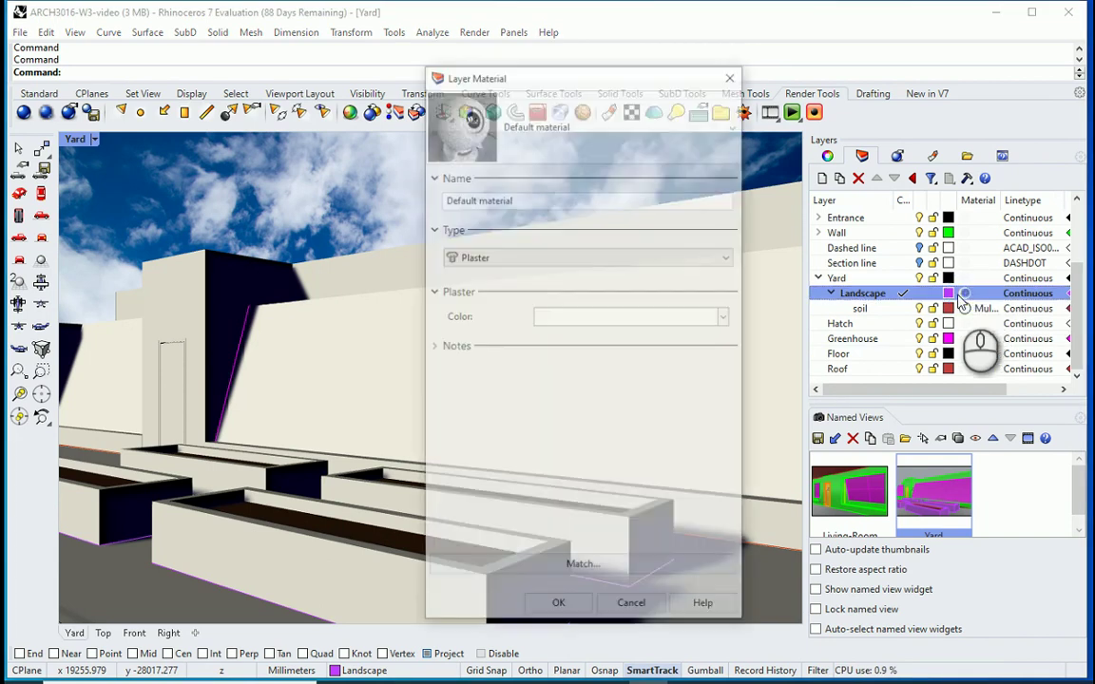
{"action": "left_click", "coordinate": [734, 124]}
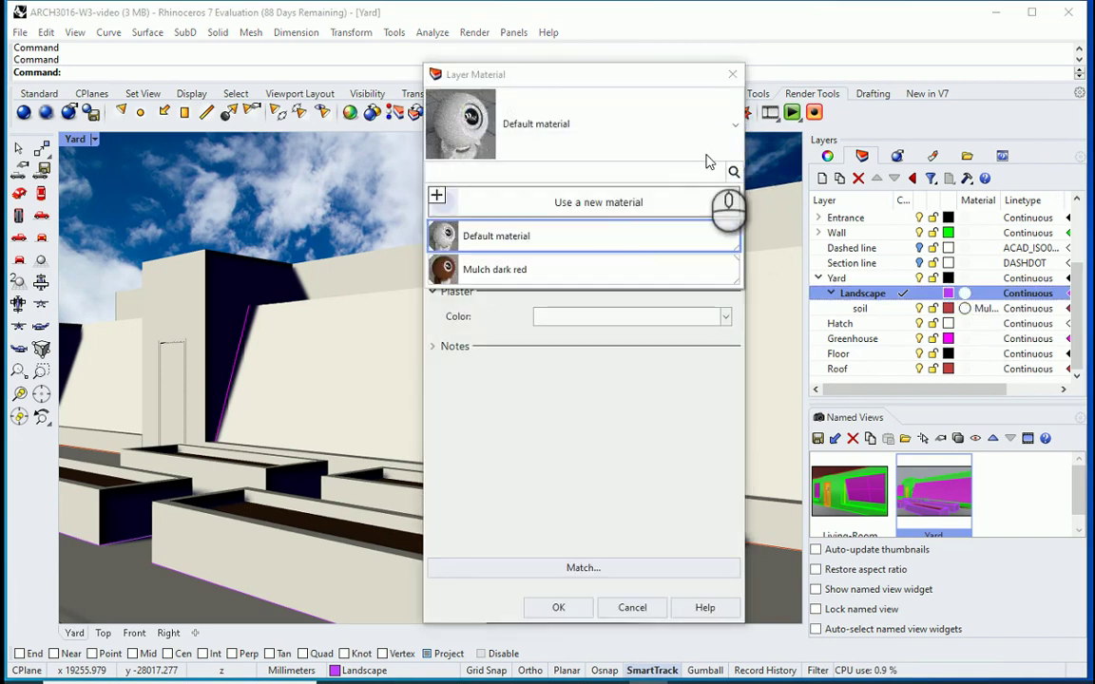
{"action": "left_click", "coordinate": [586, 199]}
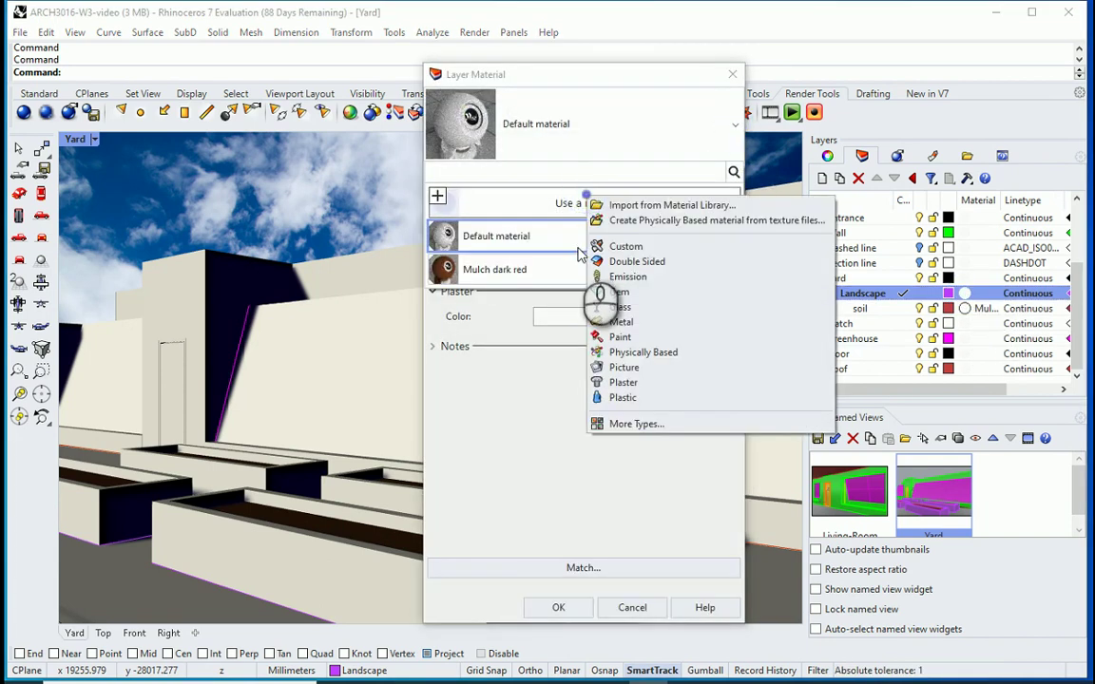
{"action": "left_click", "coordinate": [655, 205]}
{"action": "left_click_drag", "start_coordinate": [448, 305], "coordinate": [456, 265]}
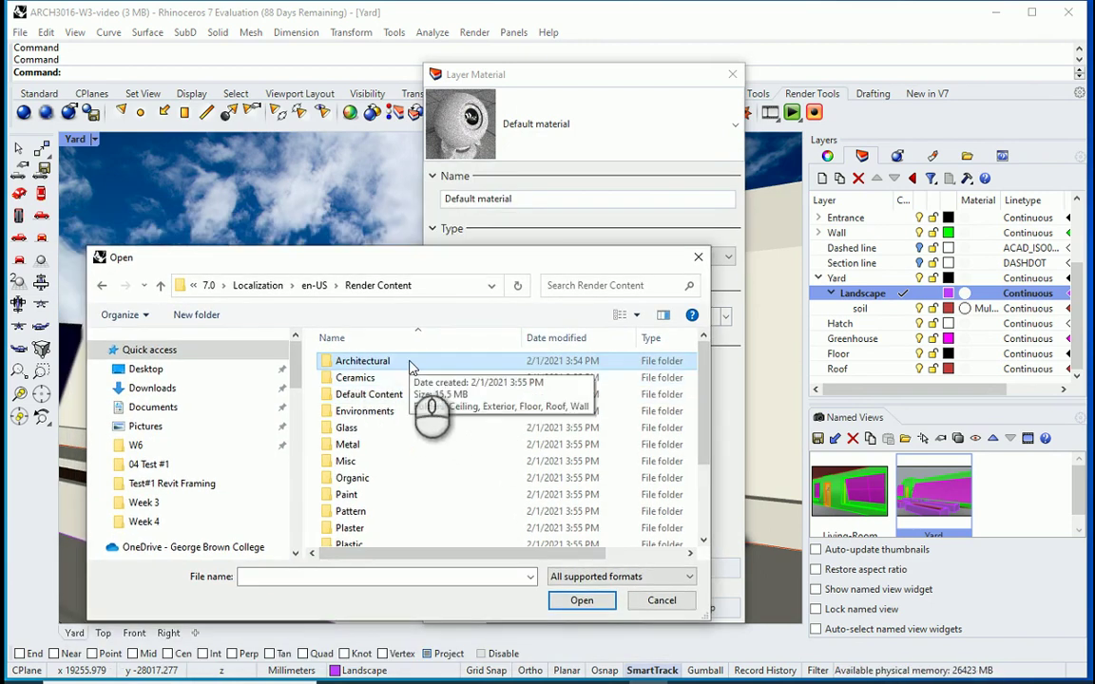
Load Architectural > Wall > Stone > Stacked stone and confirm it for Landscape
{"action": "double_click", "coordinate": [411, 360]}
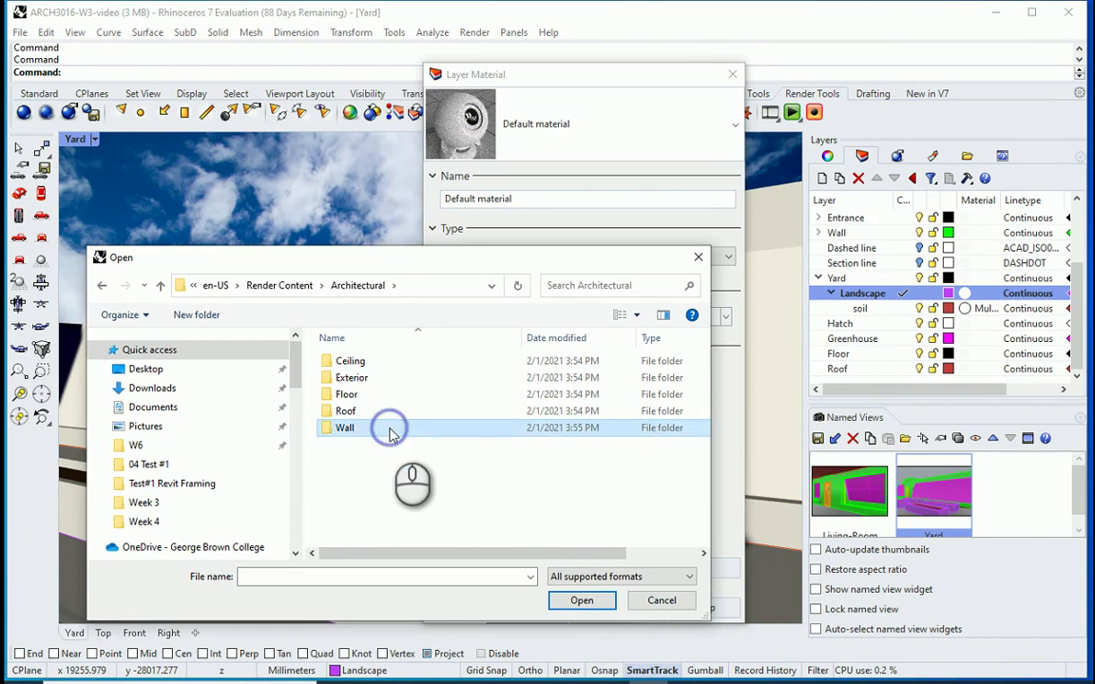
{"action": "double_click", "coordinate": [390, 430]}
{"action": "double_click", "coordinate": [399, 444]}
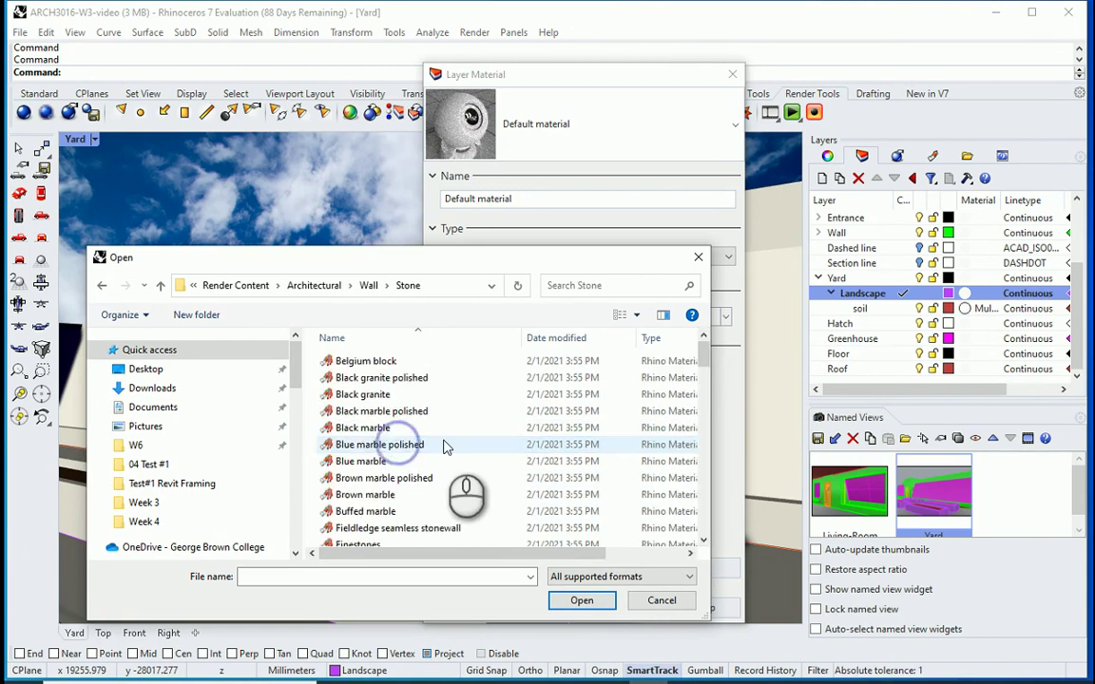
{"action": "scroll", "coordinate": [463, 479], "scroll_direction": "down", "scroll_amount": 9}
{"action": "scroll", "coordinate": [452, 443], "scroll_direction": "down", "scroll_amount": 6}
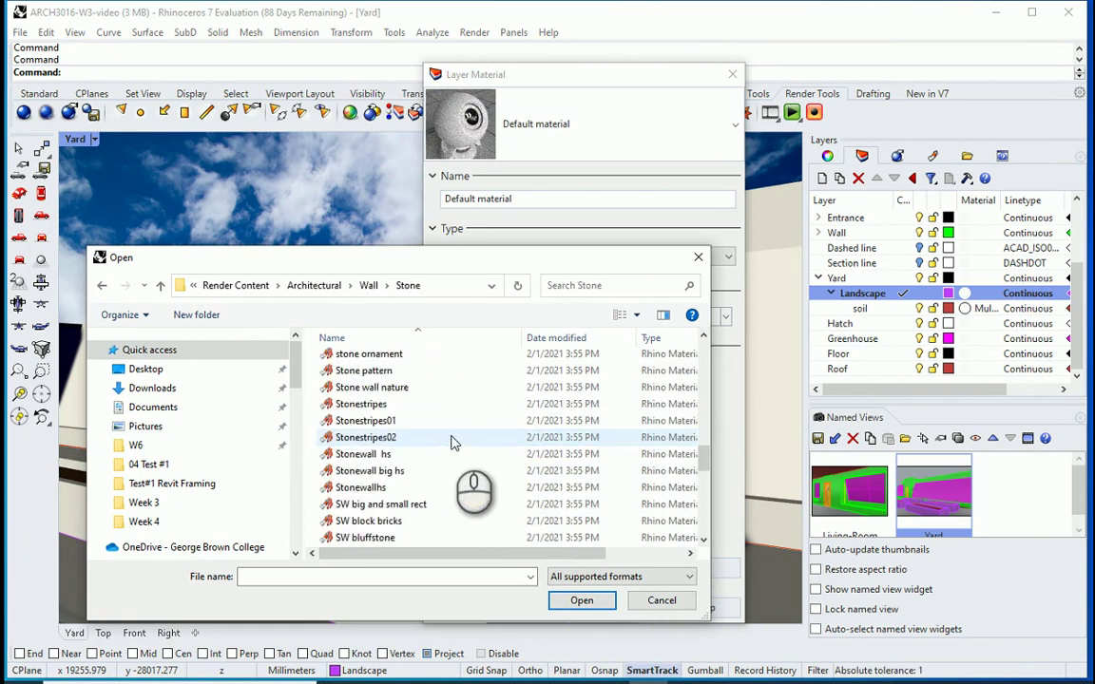
{"action": "scroll", "coordinate": [451, 443], "scroll_direction": "up", "scroll_amount": 3}
{"action": "double_click", "coordinate": [406, 457]}
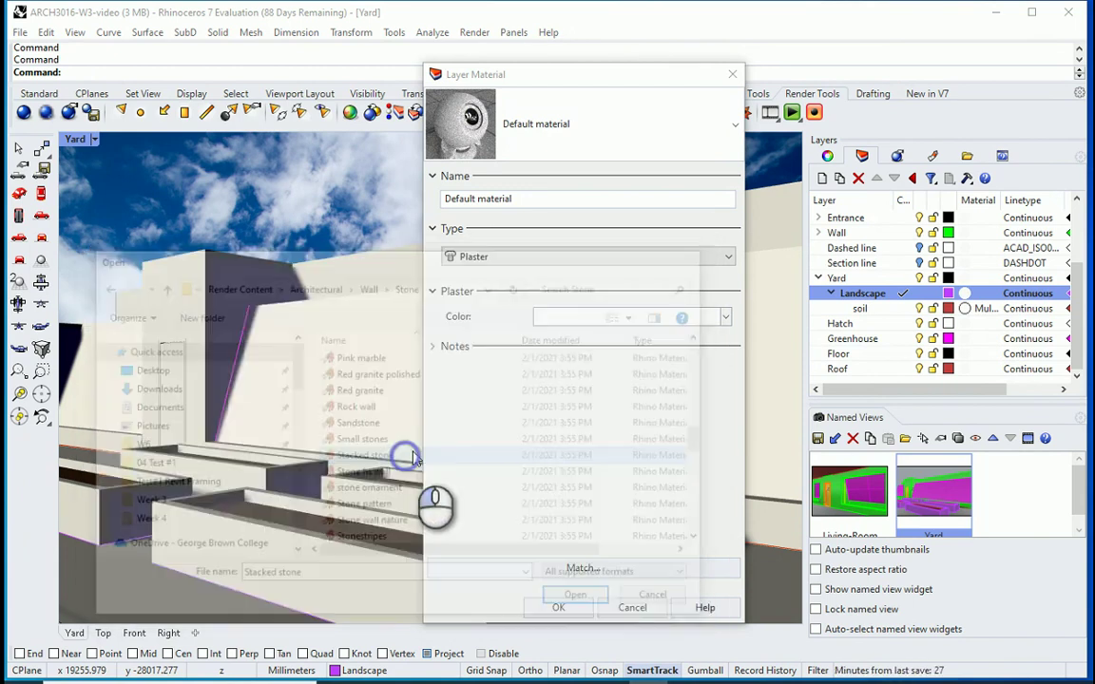
{"action": "left_click", "coordinate": [558, 607]}
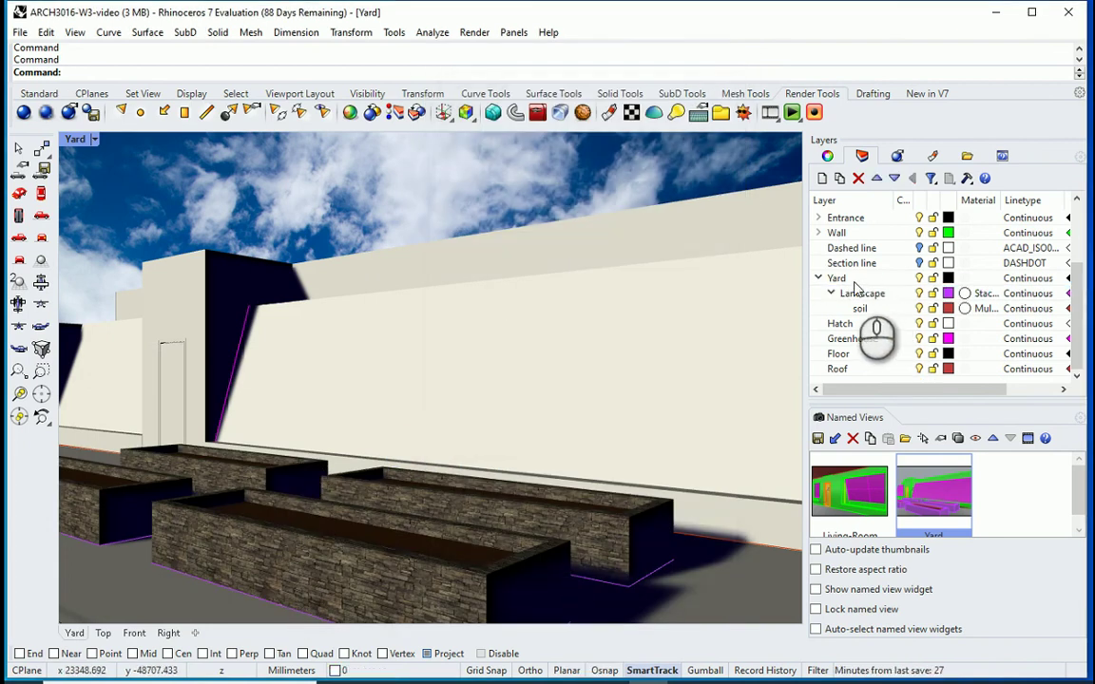
Apply the Architectural > Floor > Ceramics > mosaic library material to the Yard layer
{"action": "left_click", "coordinate": [919, 278]}
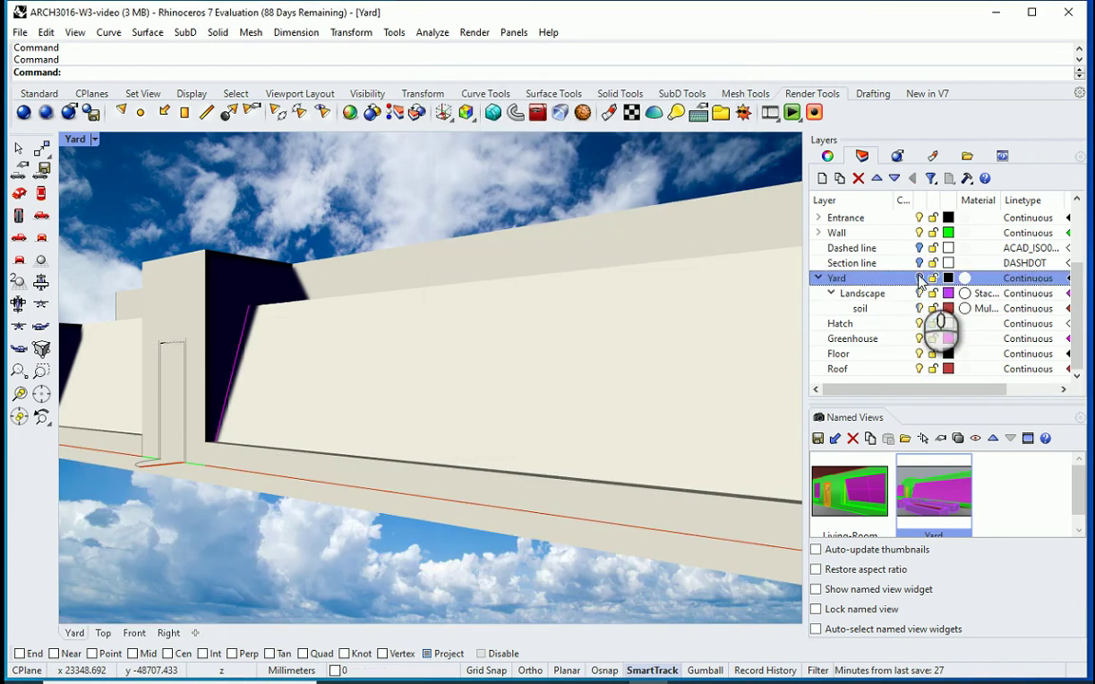
{"action": "left_click", "coordinate": [918, 279]}
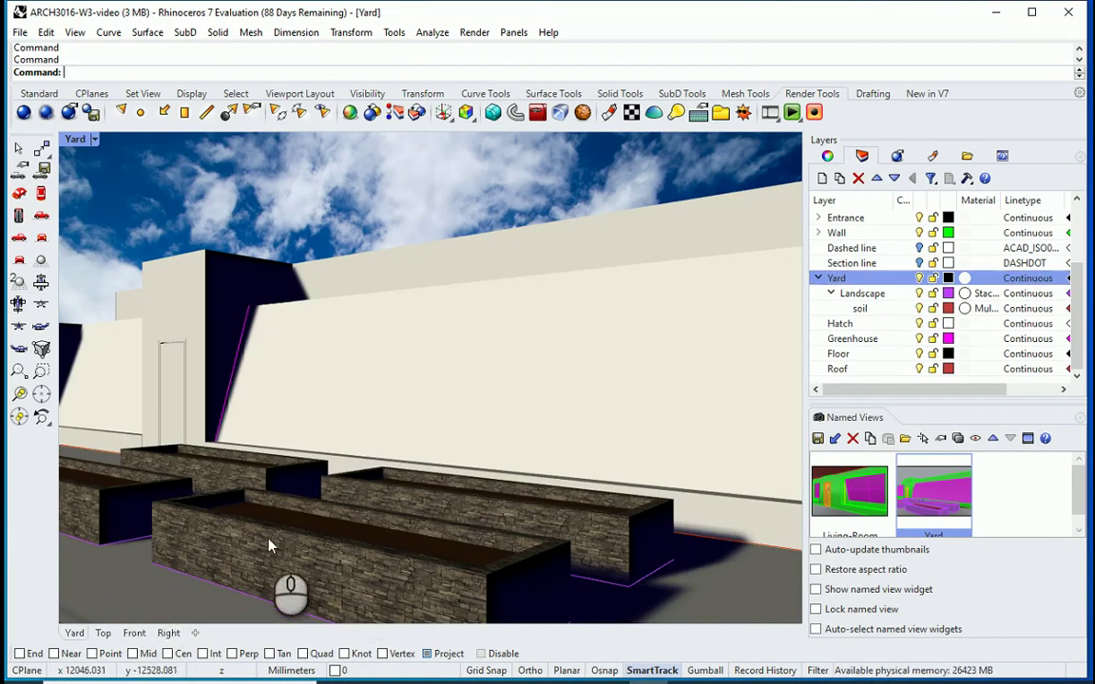
{"action": "left_click", "coordinate": [969, 278]}
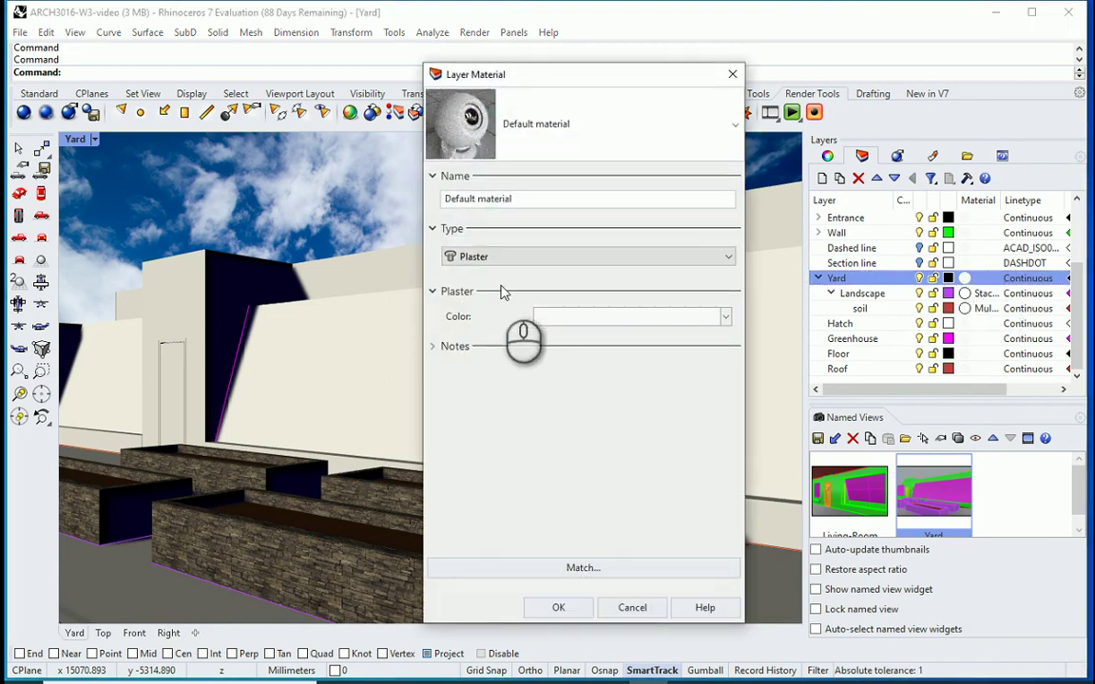
{"action": "left_click", "coordinate": [722, 136]}
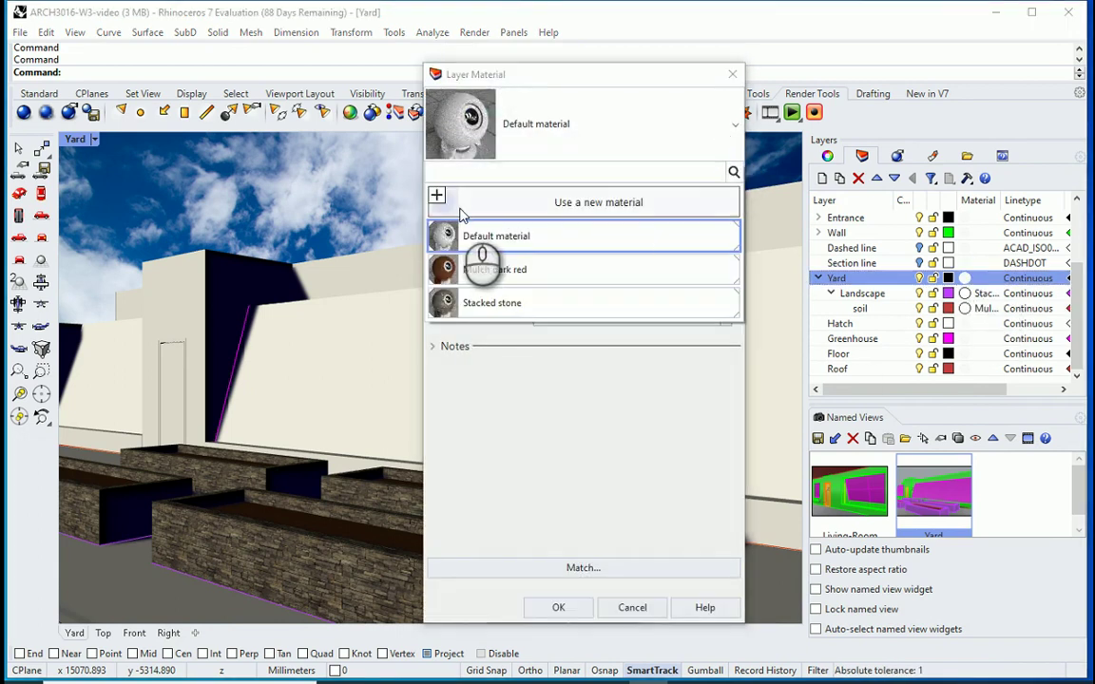
{"action": "left_click", "coordinate": [496, 202]}
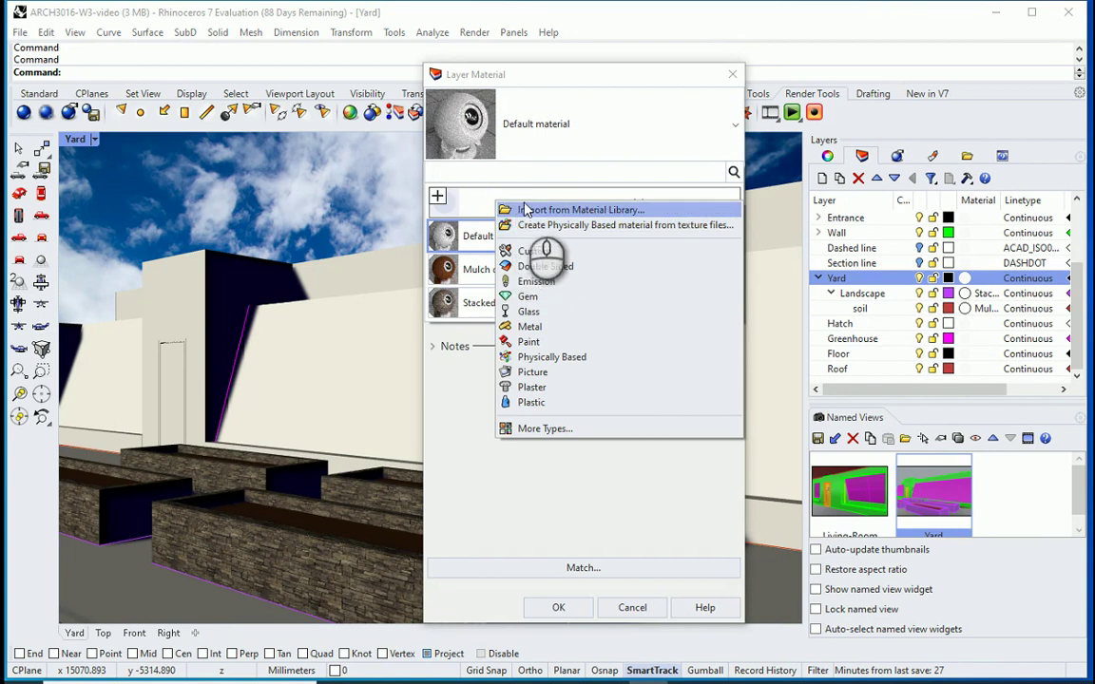
{"action": "left_click", "coordinate": [525, 211]}
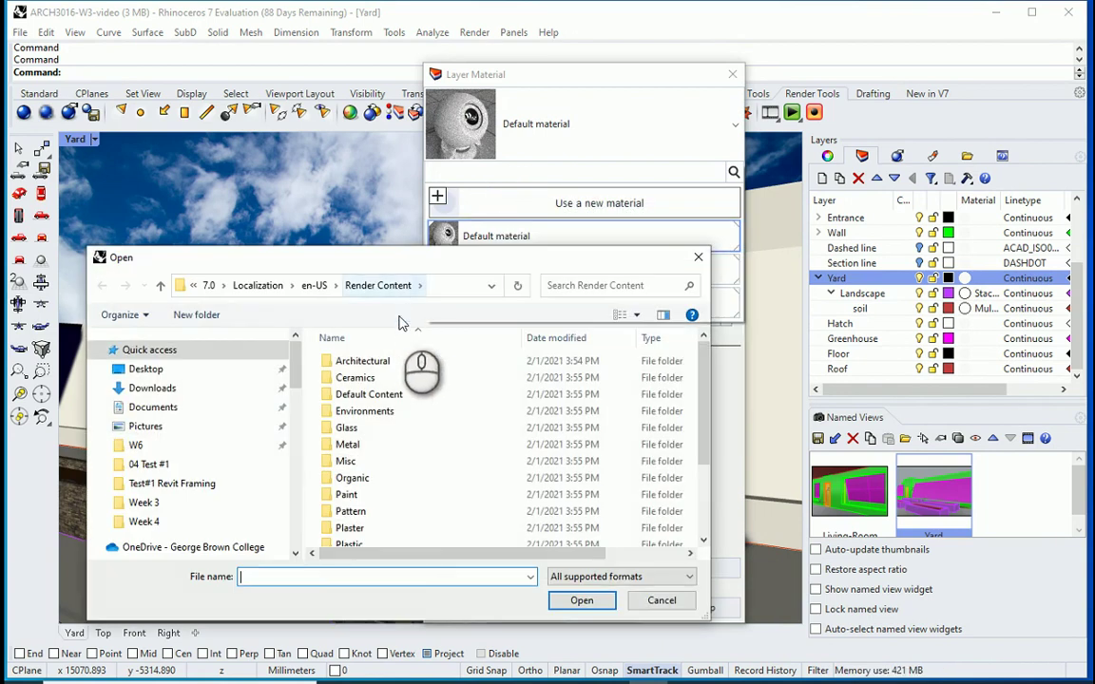
{"action": "double_click", "coordinate": [415, 385]}
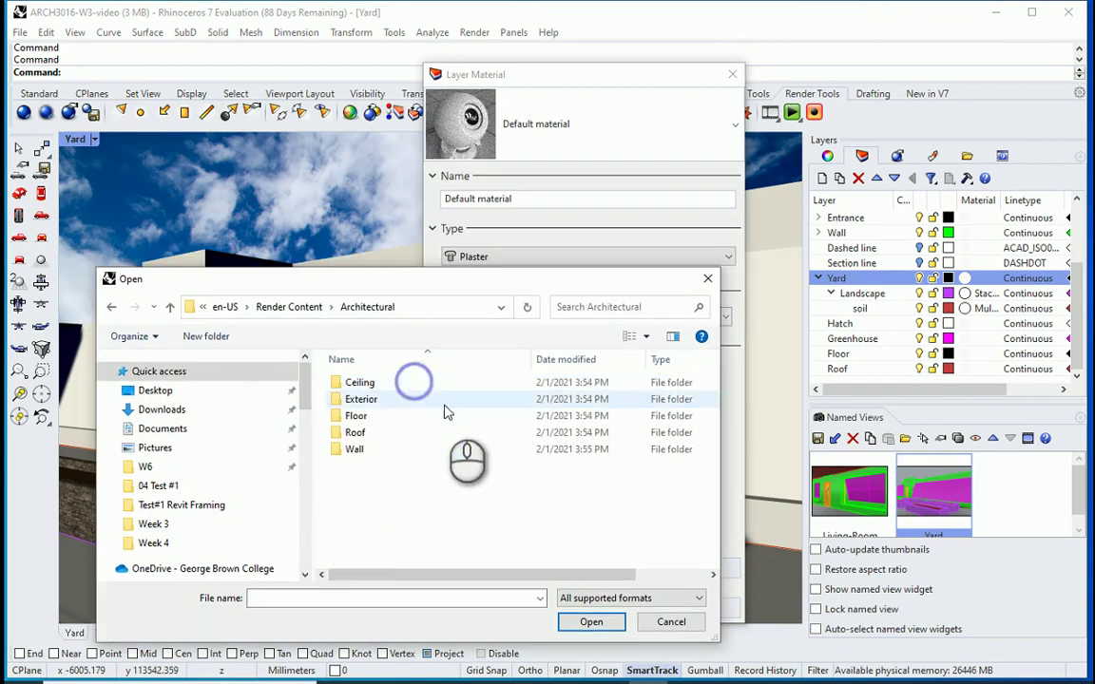
{"action": "left_click", "coordinate": [402, 417]}
{"action": "double_click", "coordinate": [403, 417]}
{"action": "double_click", "coordinate": [391, 383]}
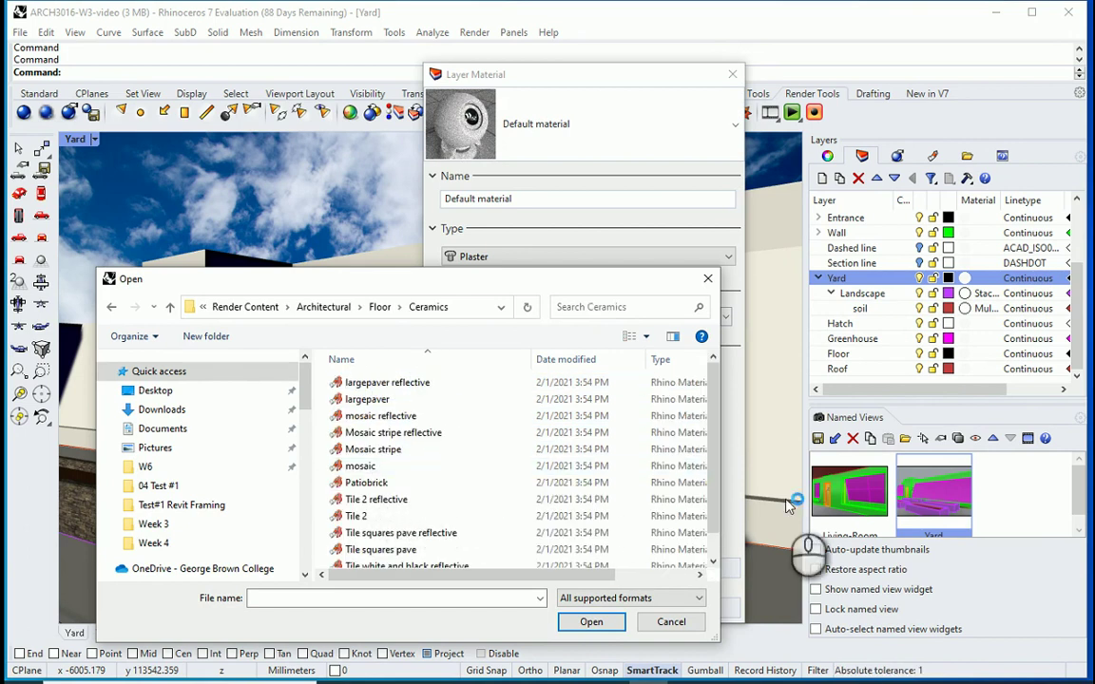
{"action": "double_click", "coordinate": [456, 466]}
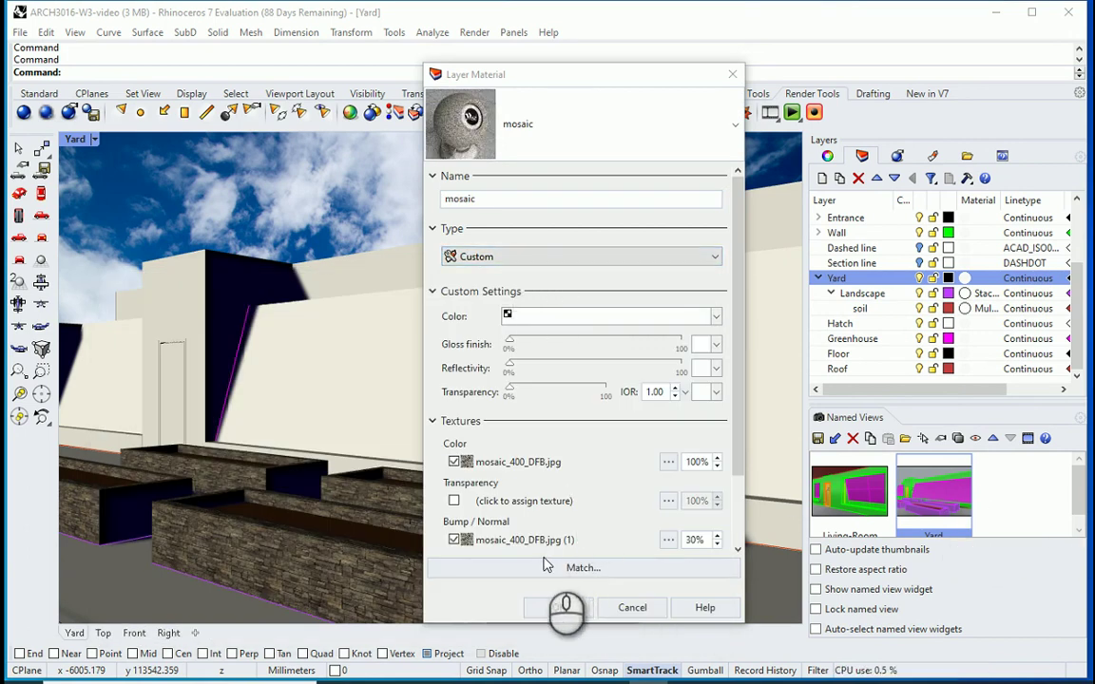
{"action": "left_click", "coordinate": [558, 608]}
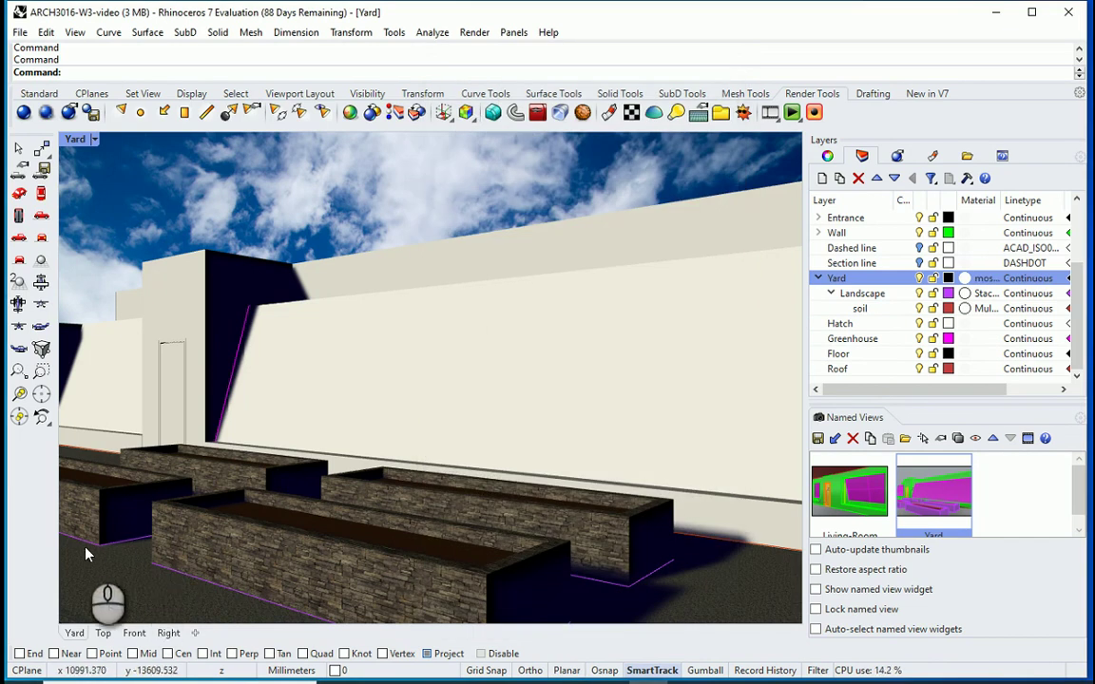
Give the Yard layer's mosaic material a pale pinkish base colour
{"action": "left_click", "coordinate": [986, 280]}
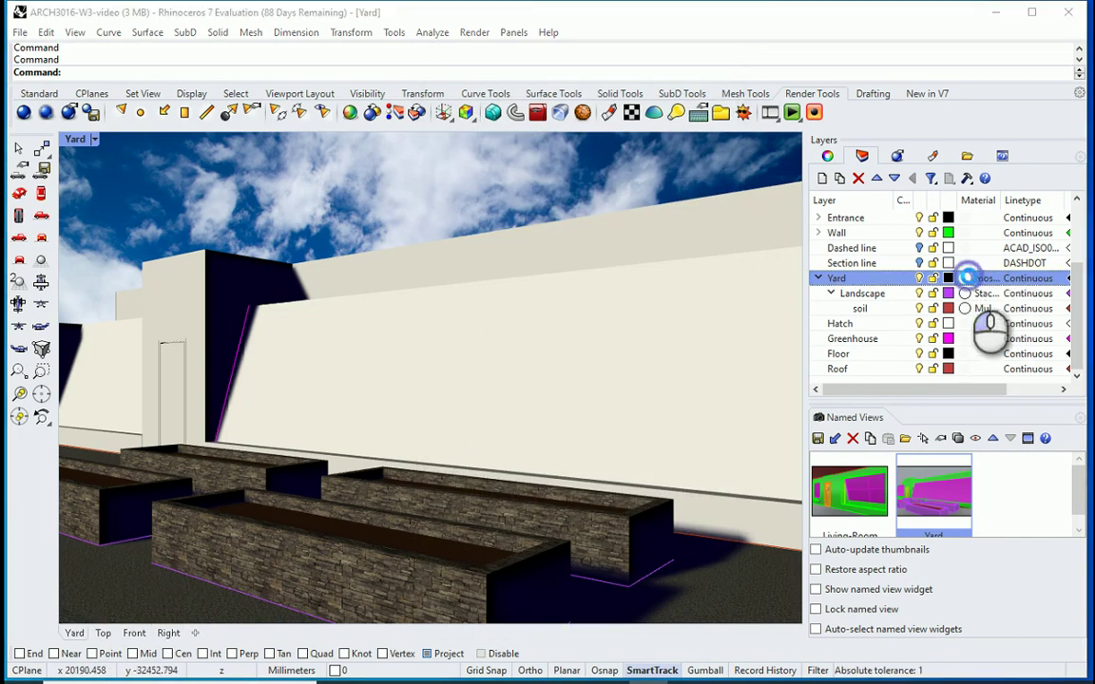
{"action": "left_click", "coordinate": [965, 279]}
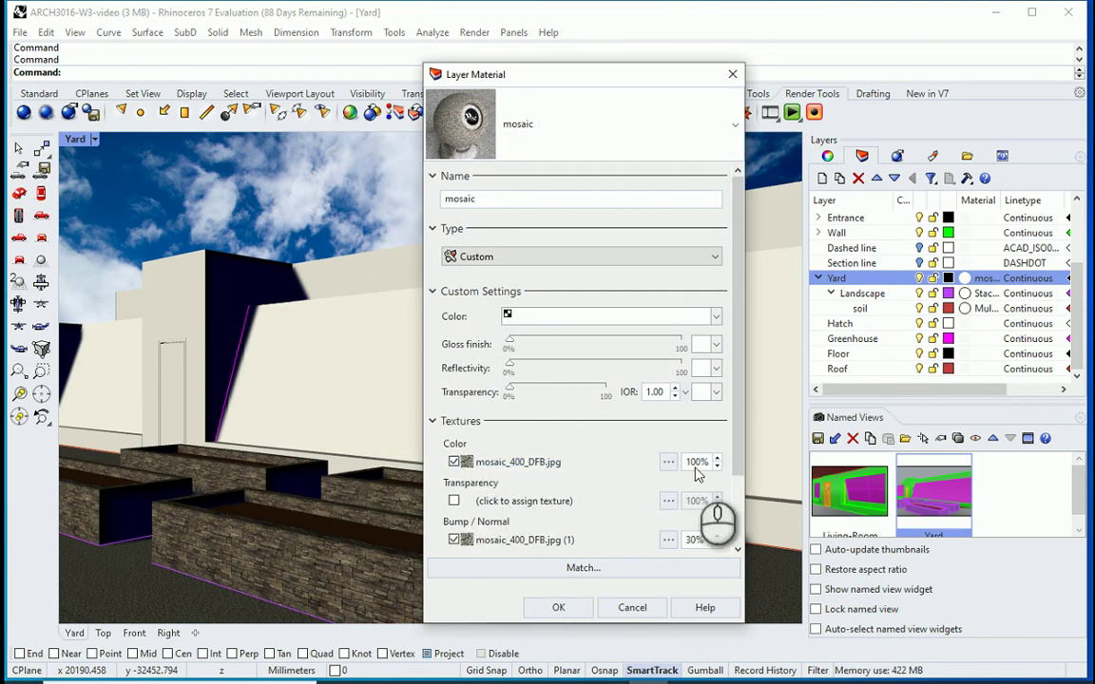
{"action": "left_click", "coordinate": [717, 317]}
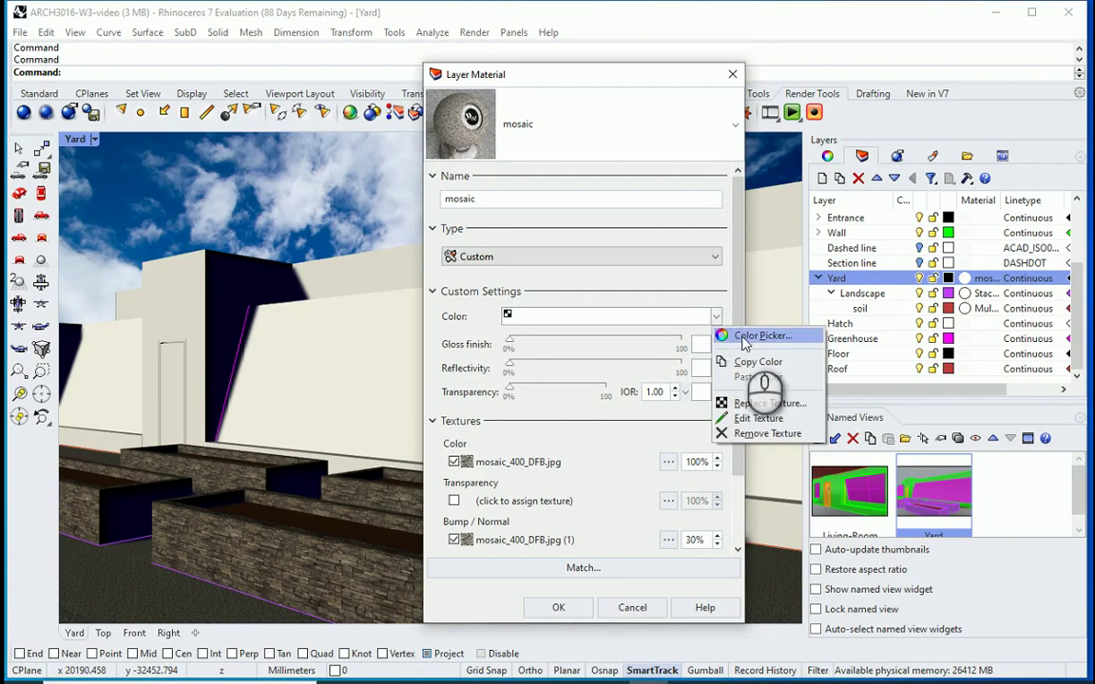
{"action": "left_click", "coordinate": [744, 340]}
{"action": "left_click", "coordinate": [673, 334]}
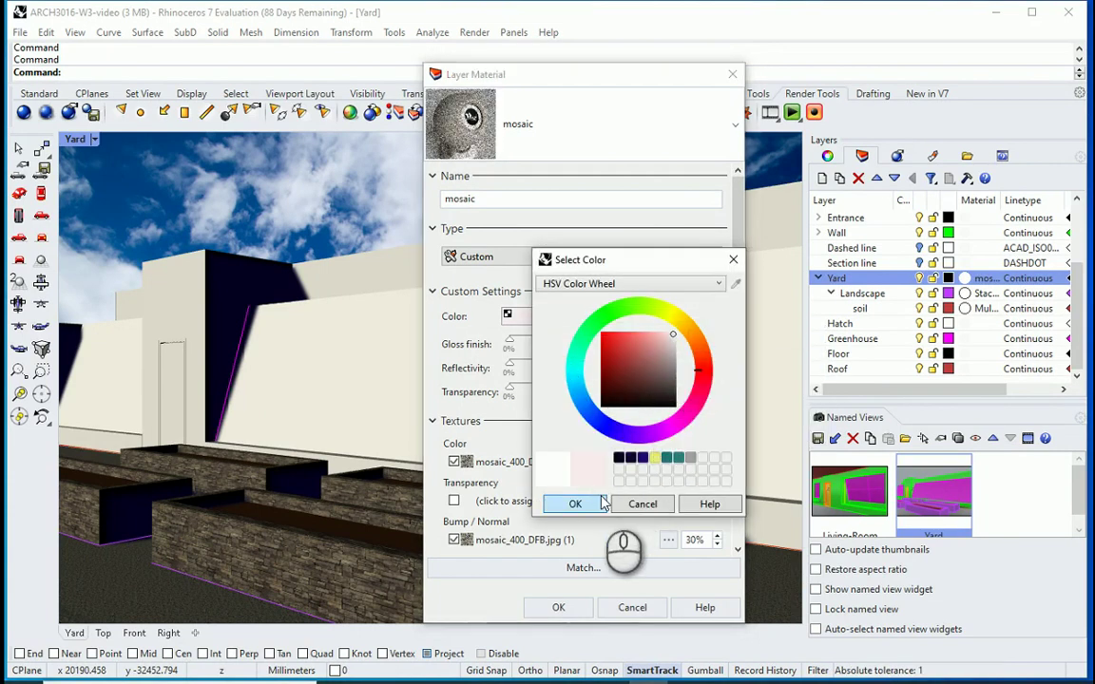
{"action": "left_click", "coordinate": [589, 503]}
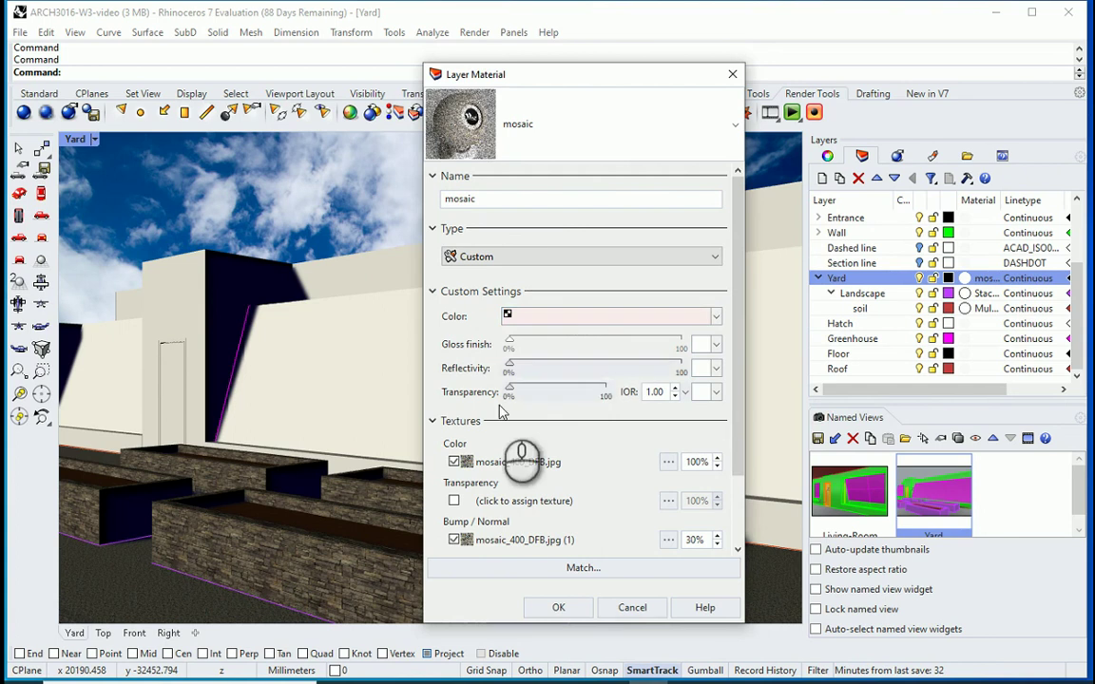
{"action": "left_click", "coordinate": [558, 607]}
Set mosaic colour texture to 80% and base colour to white #FFFFFF via RGB sliders
{"action": "left_click", "coordinate": [981, 280]}
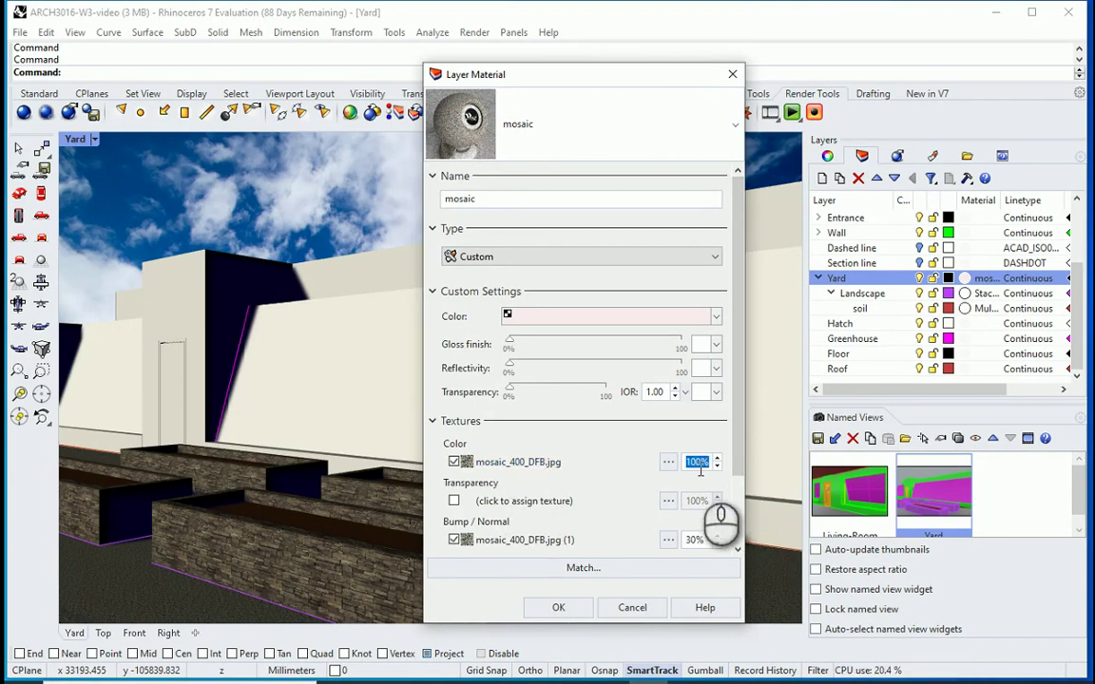
{"action": "key", "text": "Return"}
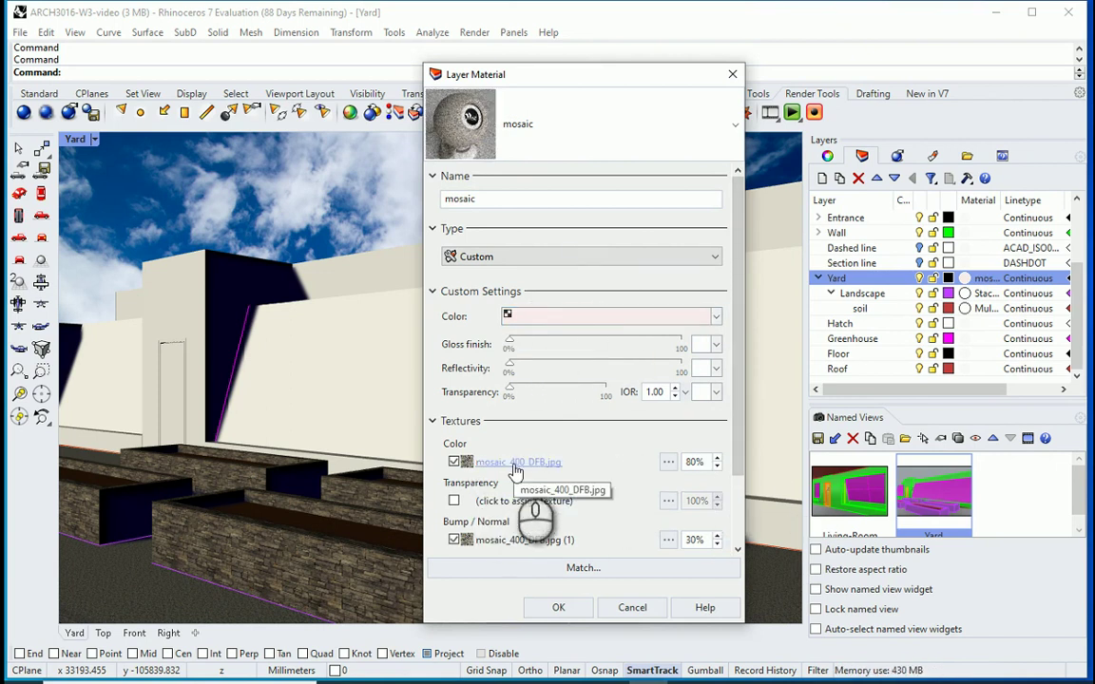
{"action": "left_click", "coordinate": [712, 316]}
{"action": "left_click", "coordinate": [736, 334]}
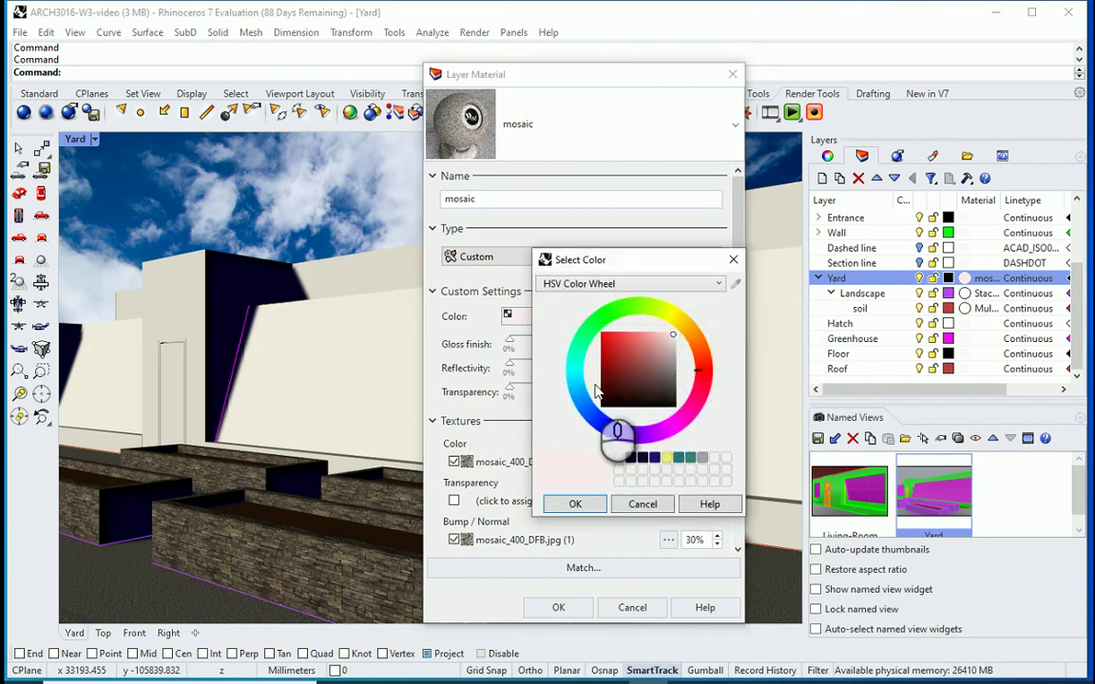
{"action": "left_click", "coordinate": [718, 285]}
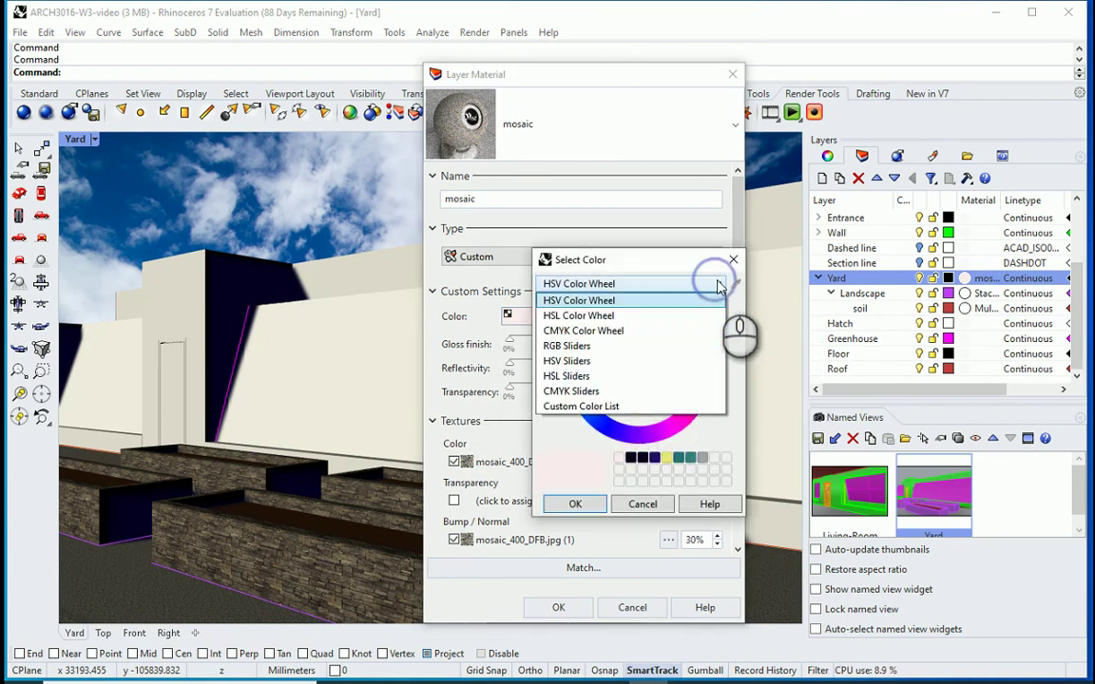
{"action": "left_click", "coordinate": [686, 346]}
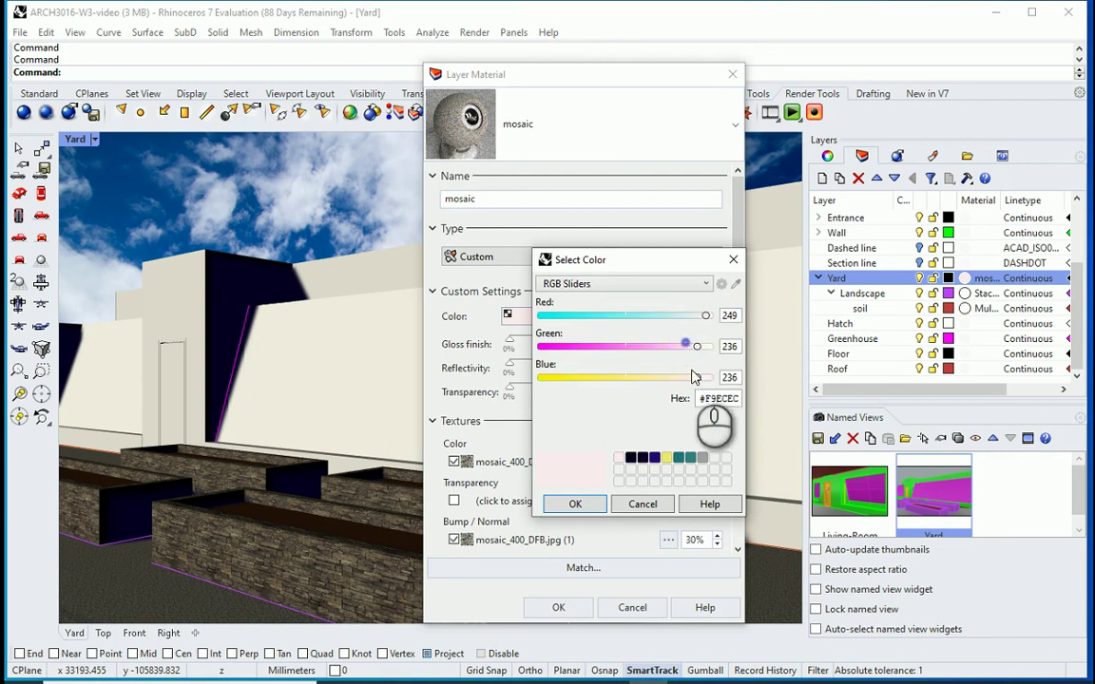
{"action": "left_click_drag", "start_coordinate": [705, 316], "coordinate": [715, 377]}
{"action": "left_click", "coordinate": [575, 504]}
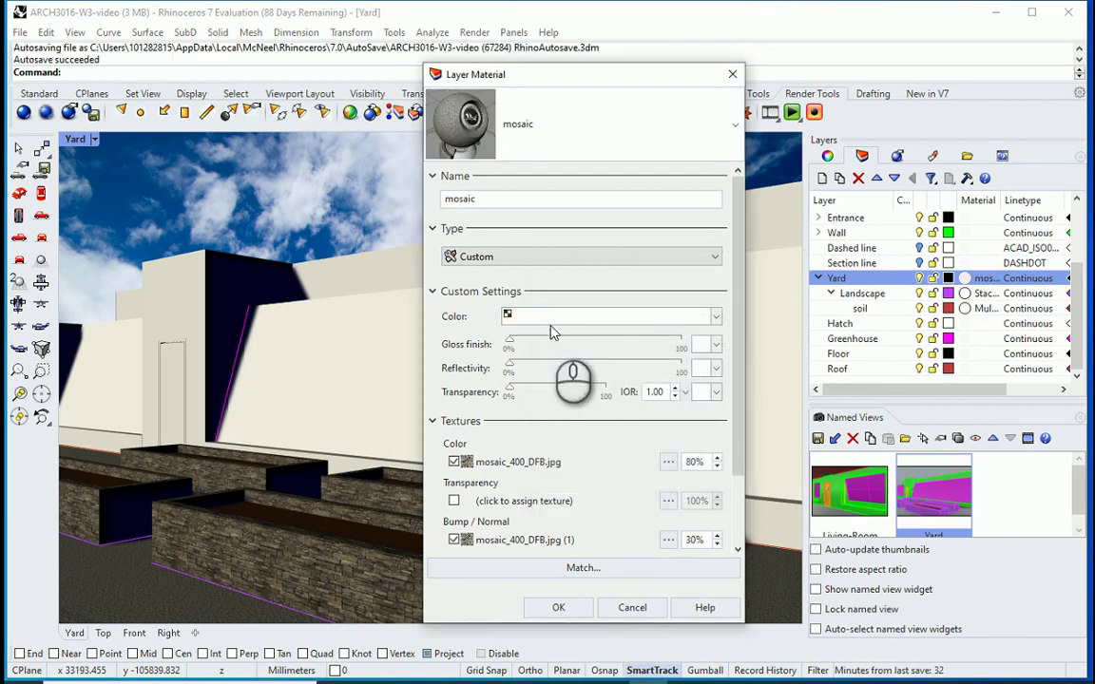
{"action": "left_click", "coordinate": [557, 607]}
Reduce the mosaic colour texture amount to 50%
{"action": "left_click", "coordinate": [963, 278]}
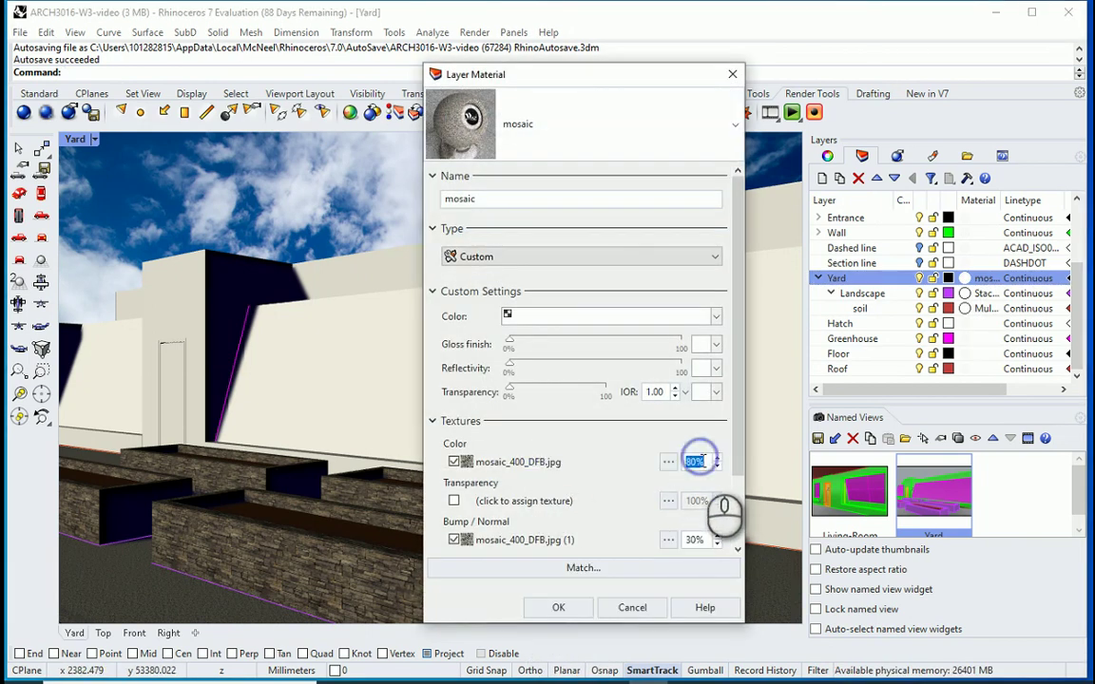
{"action": "type", "text": "70"}
{"action": "key", "text": "Tab"}
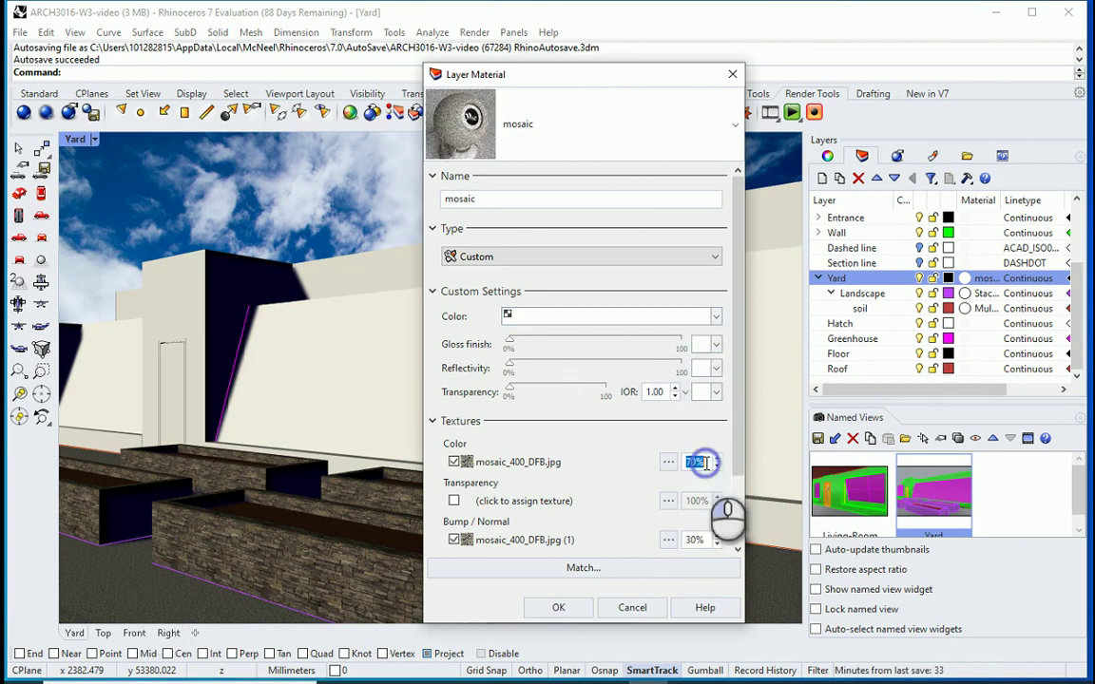
{"action": "type", "text": "0"}
{"action": "key", "text": "Return"}
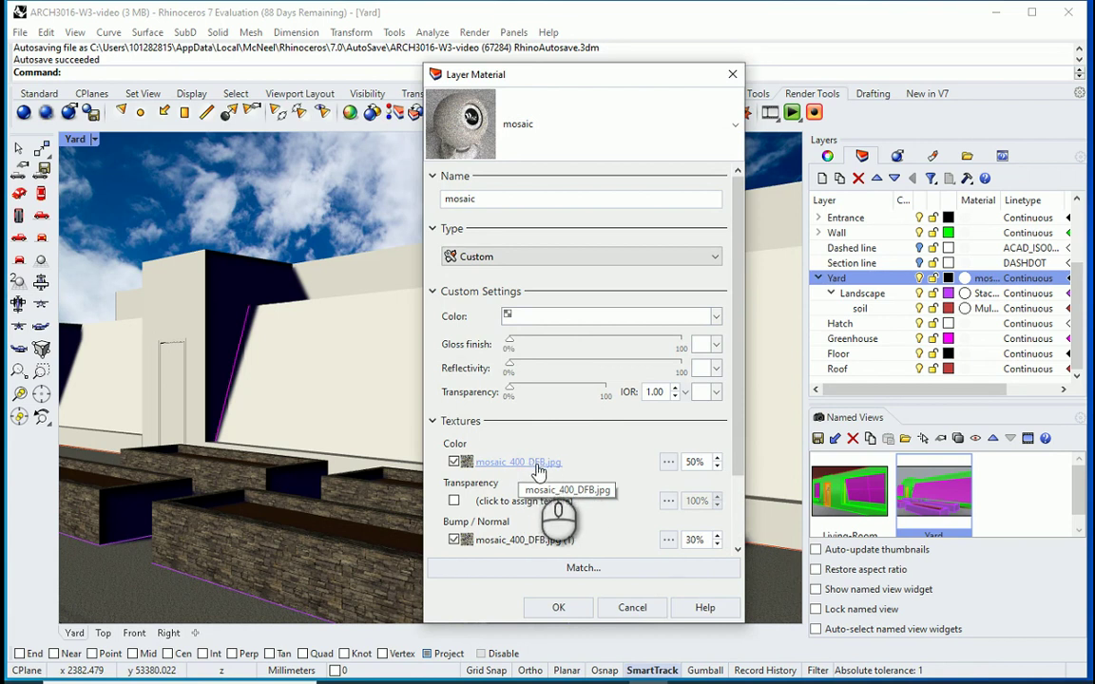
{"action": "left_click", "coordinate": [557, 608]}
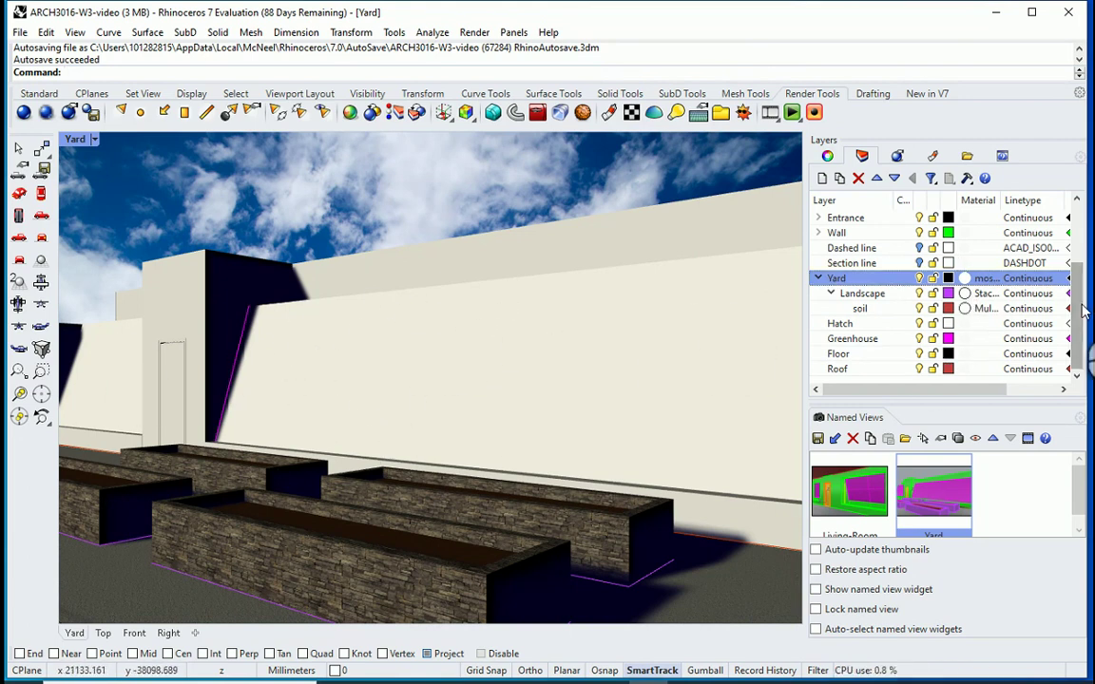
Make Greenhouse current and give it a new material, changing its type from Plaster to Glass
{"action": "left_click", "coordinate": [901, 338]}
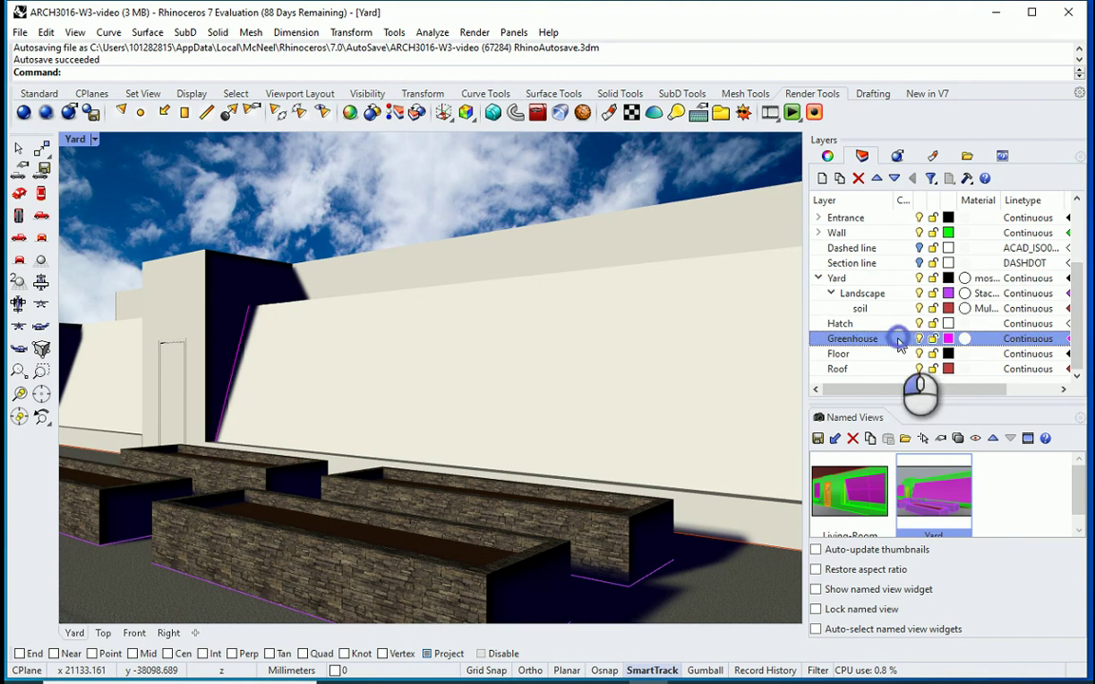
{"action": "left_click", "coordinate": [966, 339]}
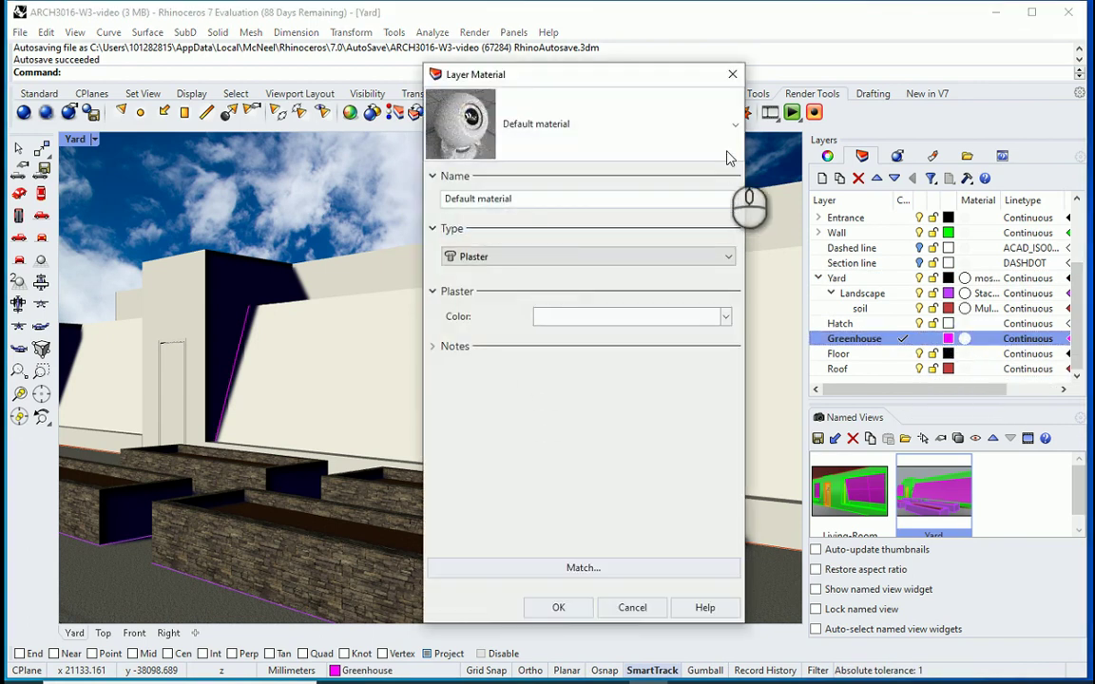
{"action": "left_click", "coordinate": [720, 142]}
{"action": "left_click", "coordinate": [627, 211]}
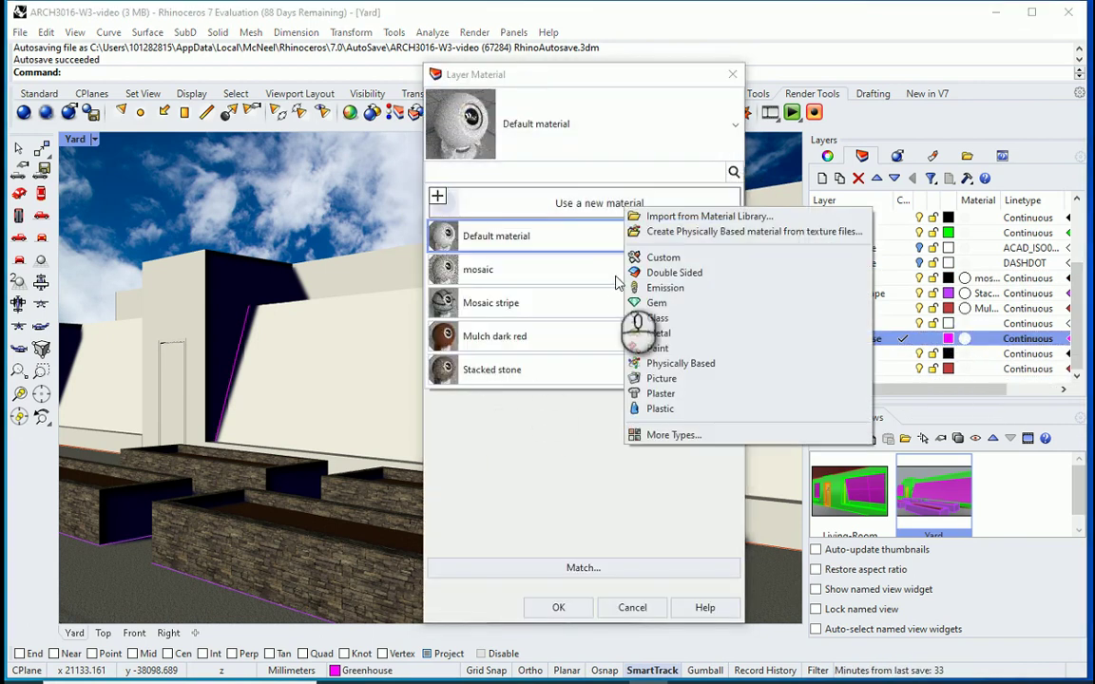
{"action": "left_click", "coordinate": [660, 393]}
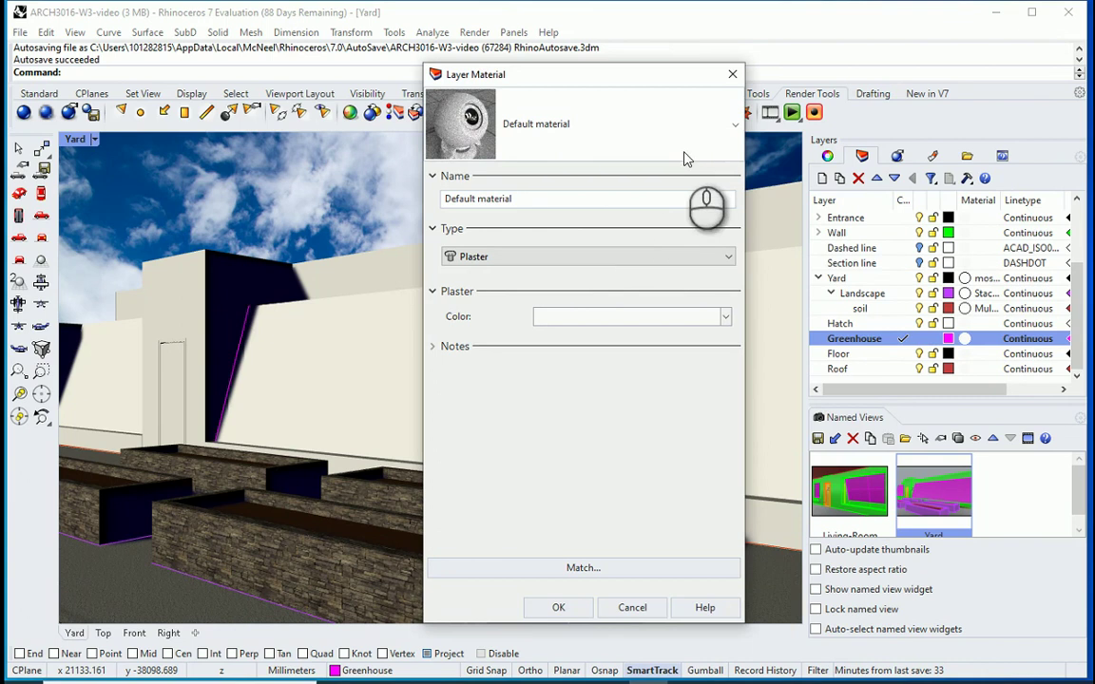
{"action": "left_click", "coordinate": [630, 257]}
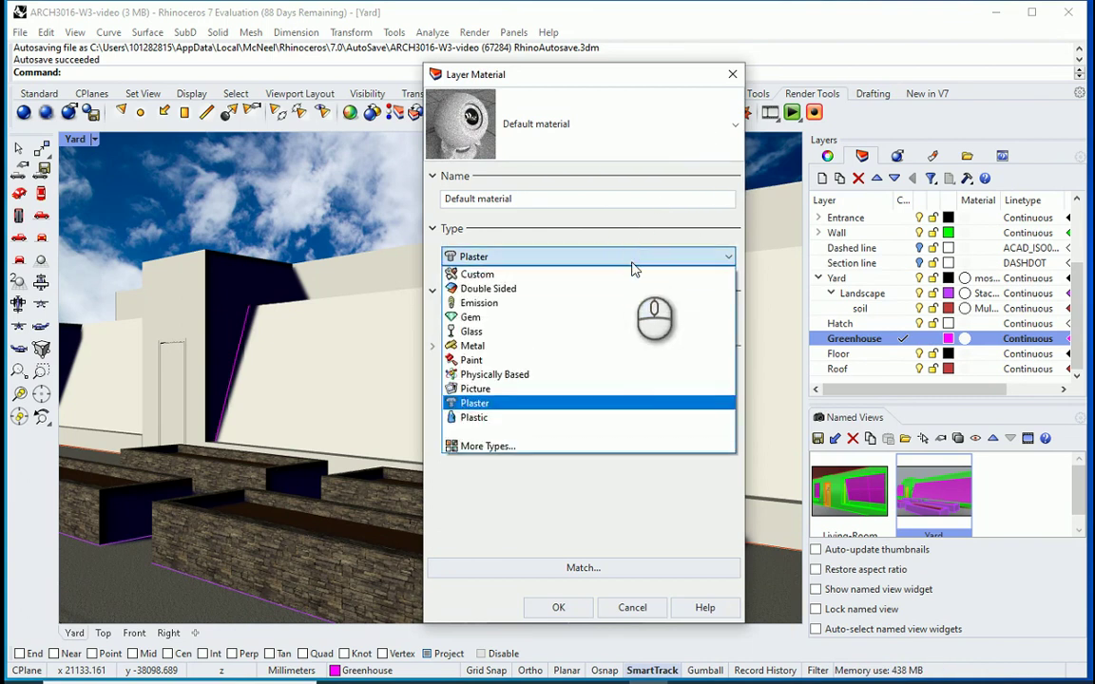
{"action": "left_click", "coordinate": [618, 332]}
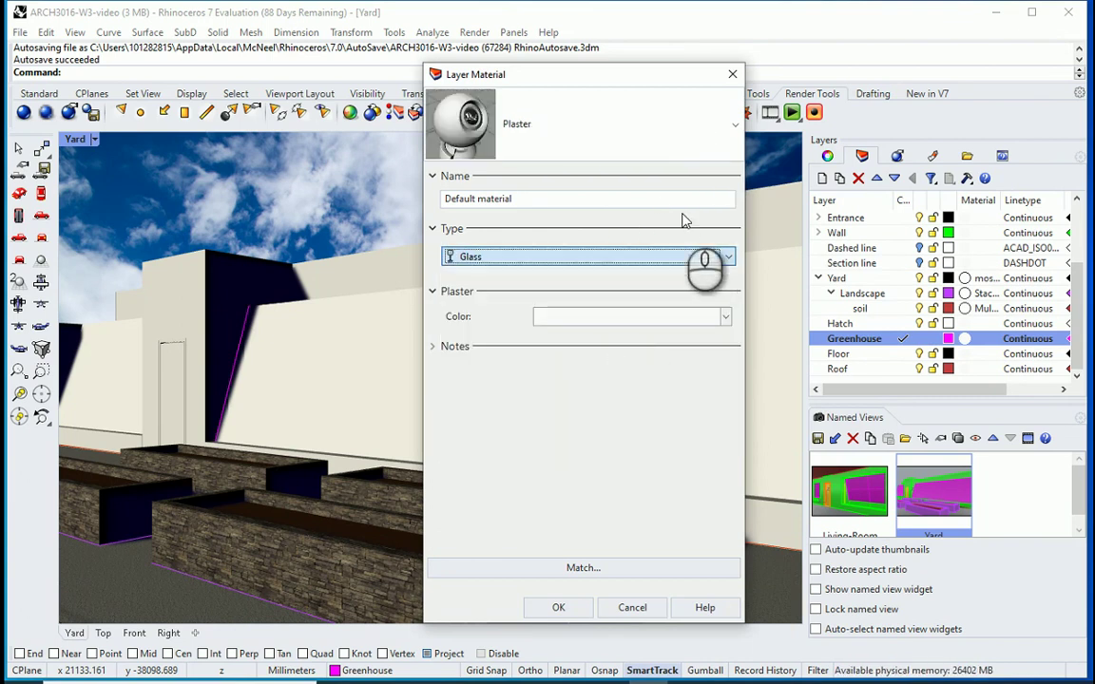
Import Turquoise Glass from the Glass library and apply it to Greenhouse
{"action": "left_click", "coordinate": [728, 136]}
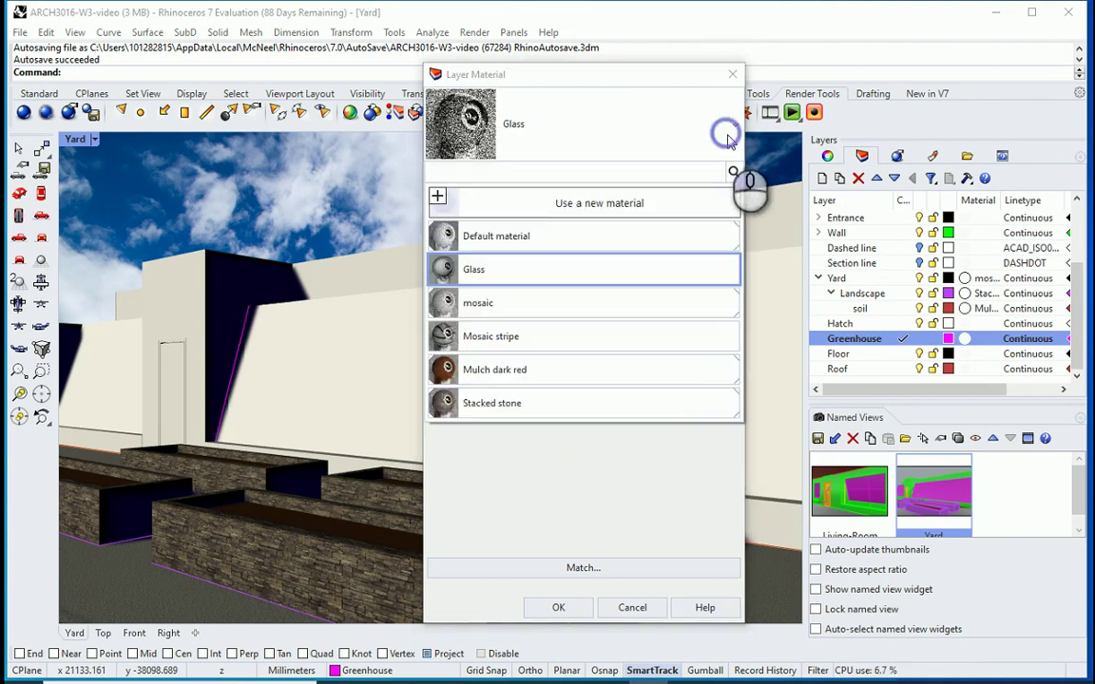
{"action": "left_click", "coordinate": [698, 206]}
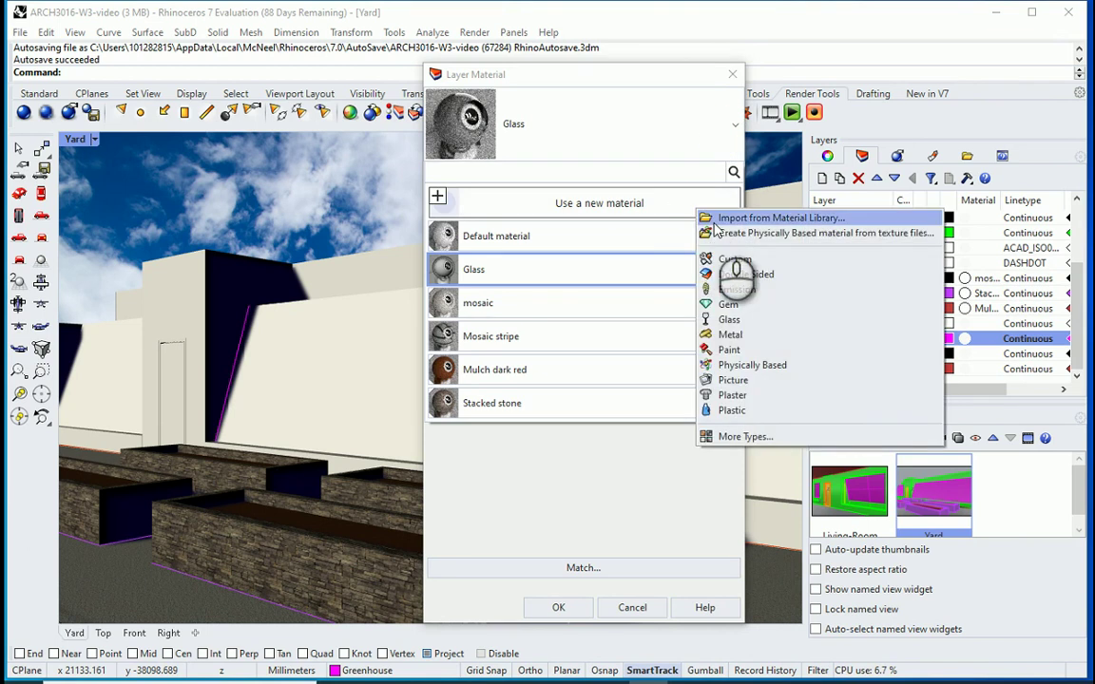
{"action": "left_click", "coordinate": [717, 220]}
{"action": "left_click_drag", "start_coordinate": [855, 183], "coordinate": [531, 232]}
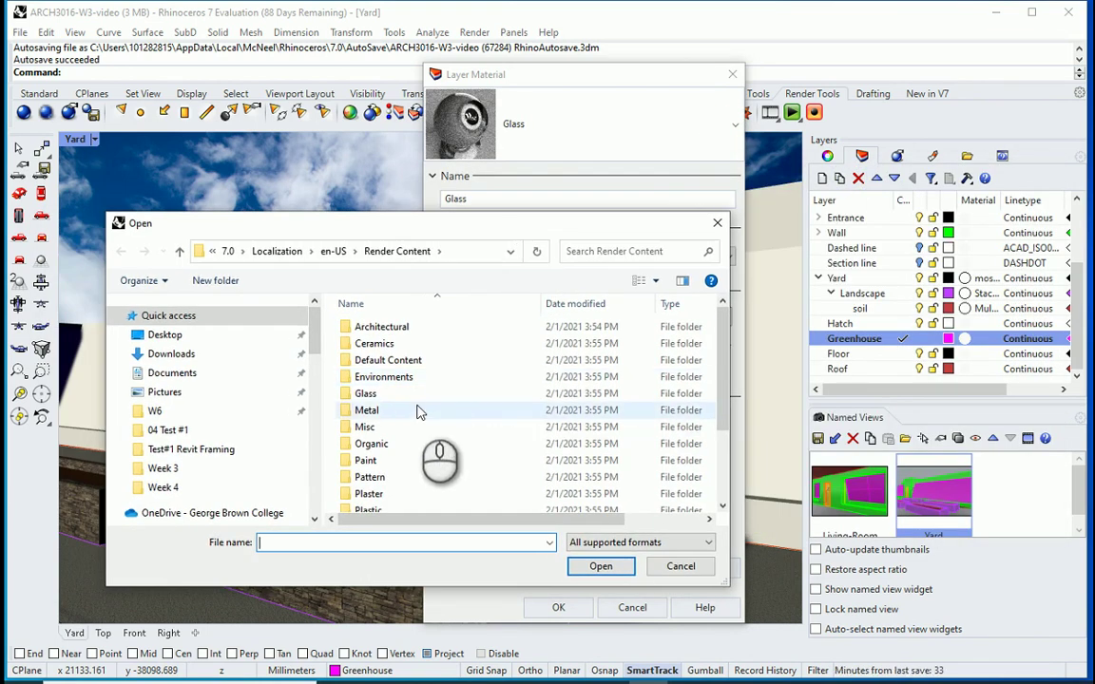
{"action": "left_click", "coordinate": [420, 394]}
{"action": "double_click", "coordinate": [420, 394]}
{"action": "double_click", "coordinate": [380, 326]}
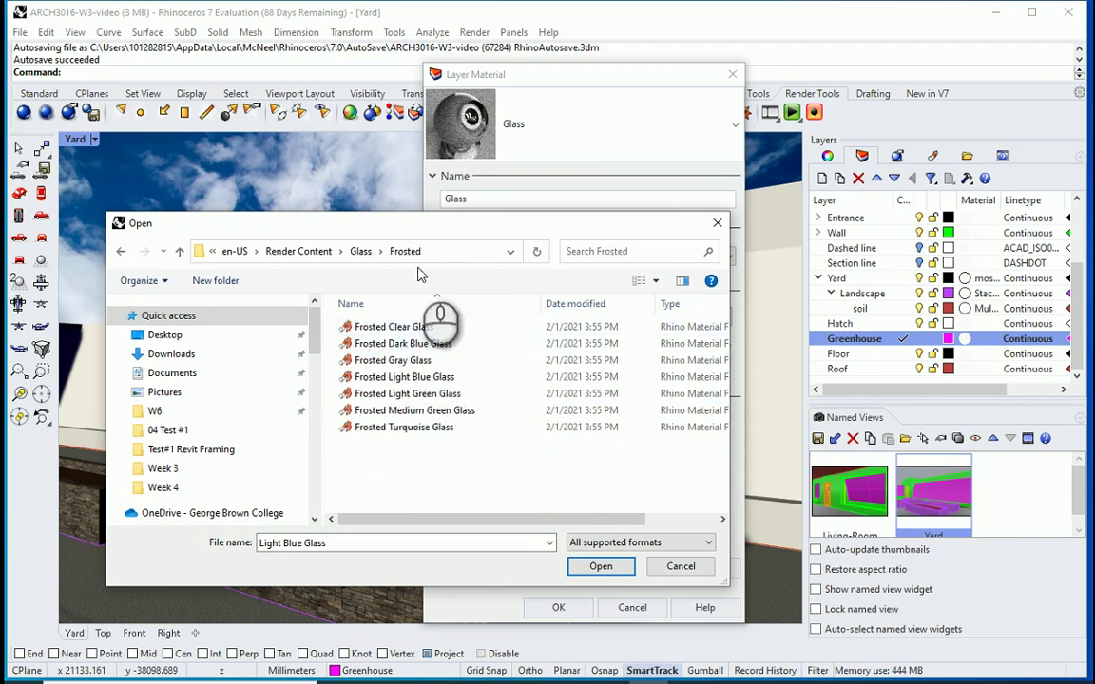
{"action": "left_click", "coordinate": [361, 251]}
{"action": "double_click", "coordinate": [432, 460]}
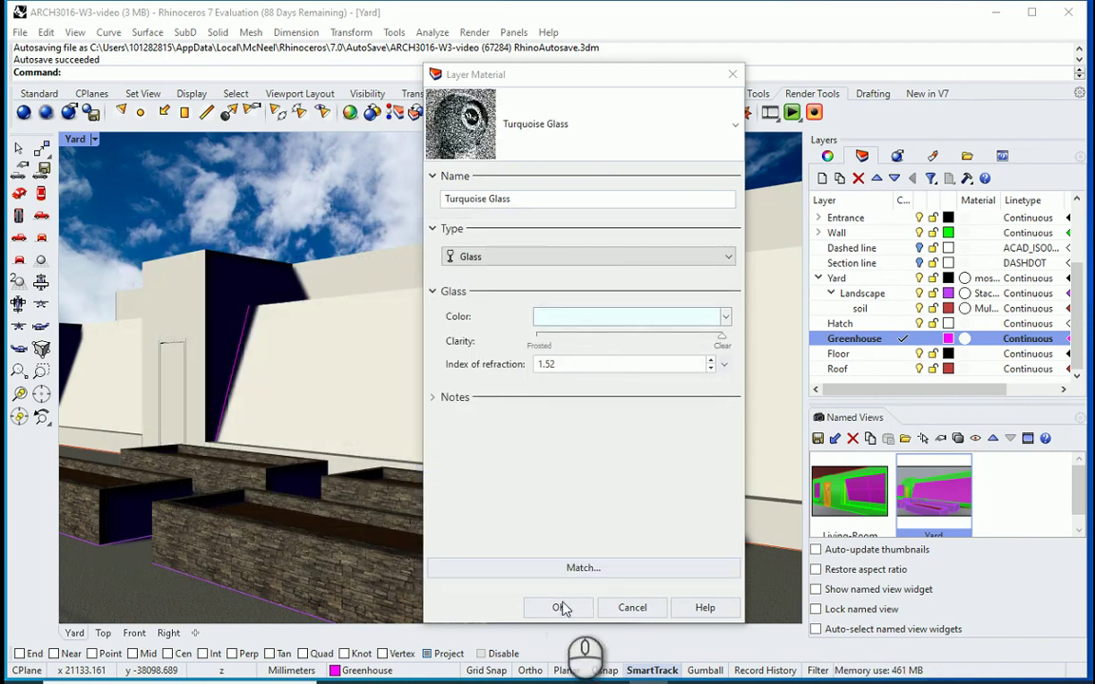
{"action": "left_click", "coordinate": [558, 608]}
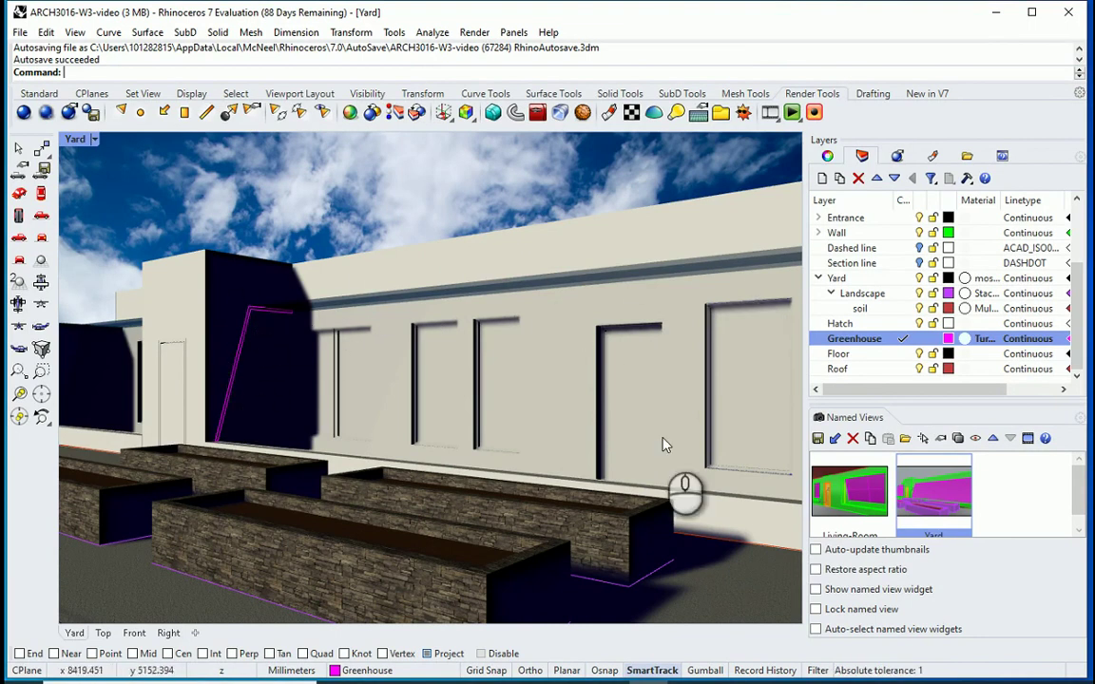
Load the Paint > Matte > Beige Matte Paint library material for the Win-Frame layer
{"action": "key", "text": "Escape"}
{"action": "key", "text": "Escape"}
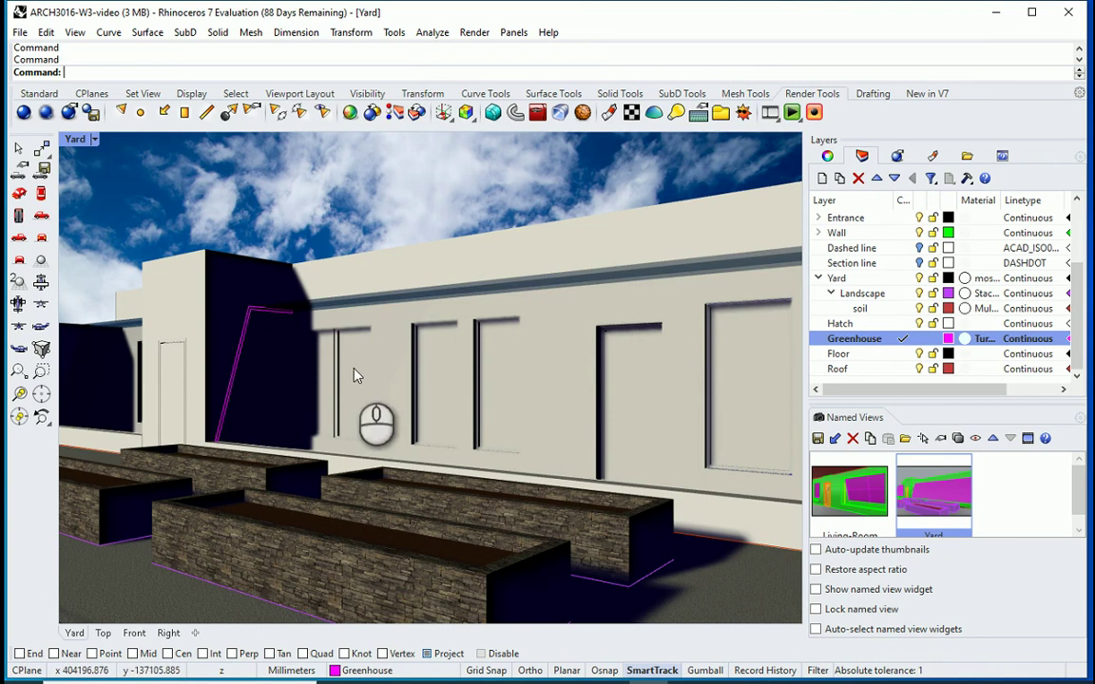
{"action": "scroll", "coordinate": [867, 291], "scroll_direction": "up", "scroll_amount": 2}
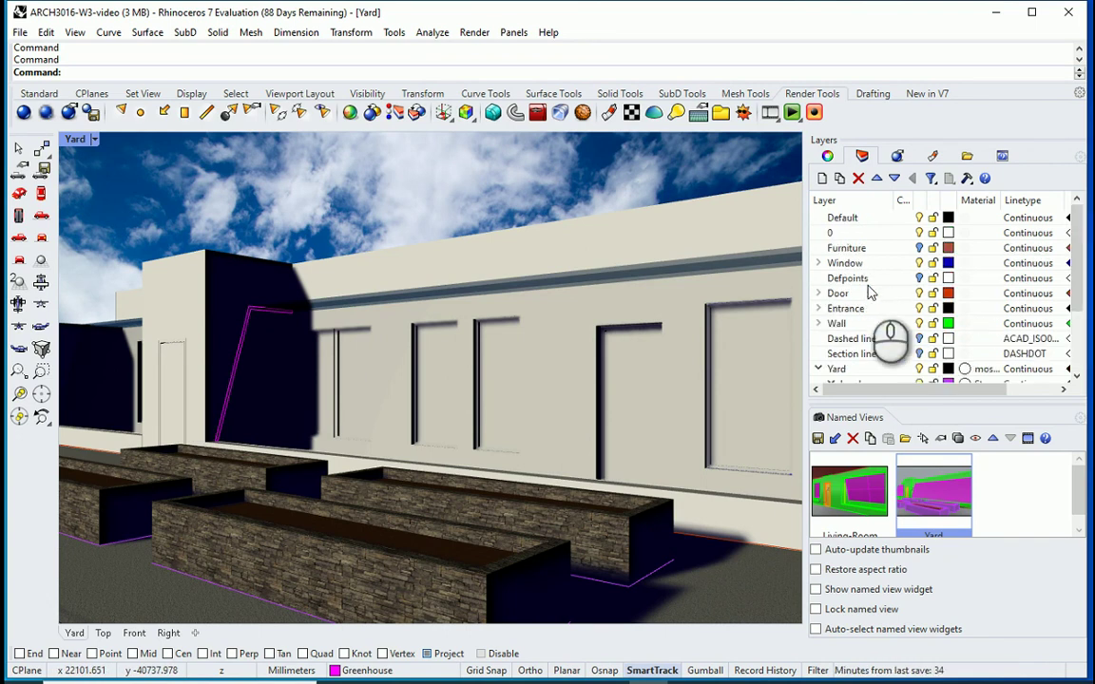
{"action": "left_click", "coordinate": [818, 263]}
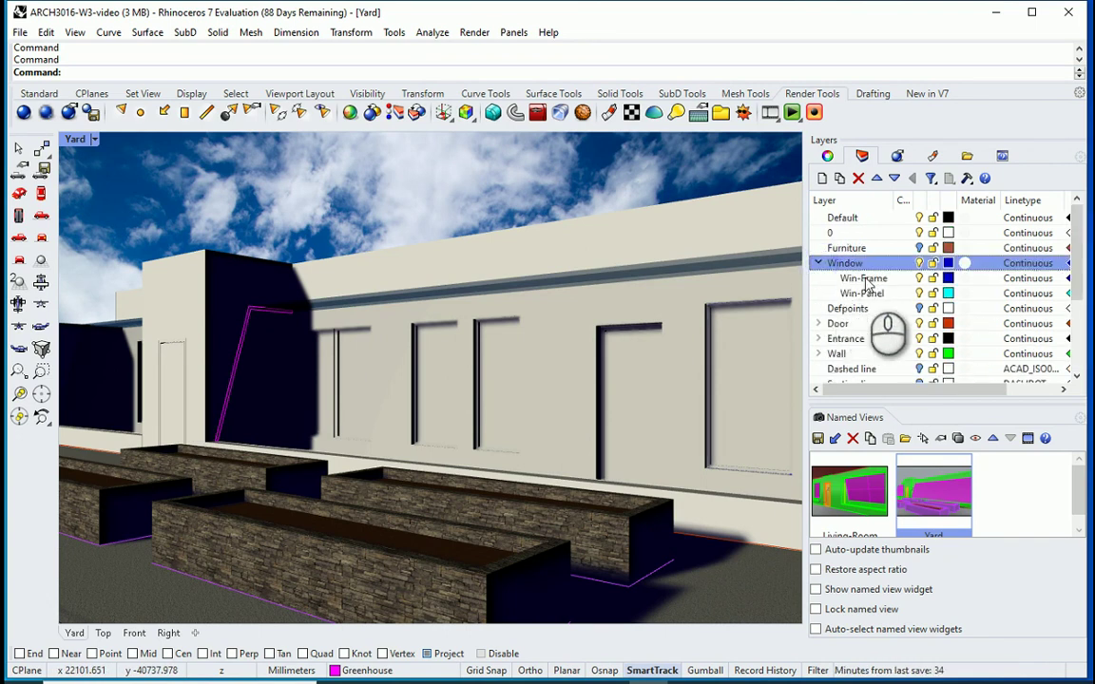
{"action": "key", "text": "ctrl+z"}
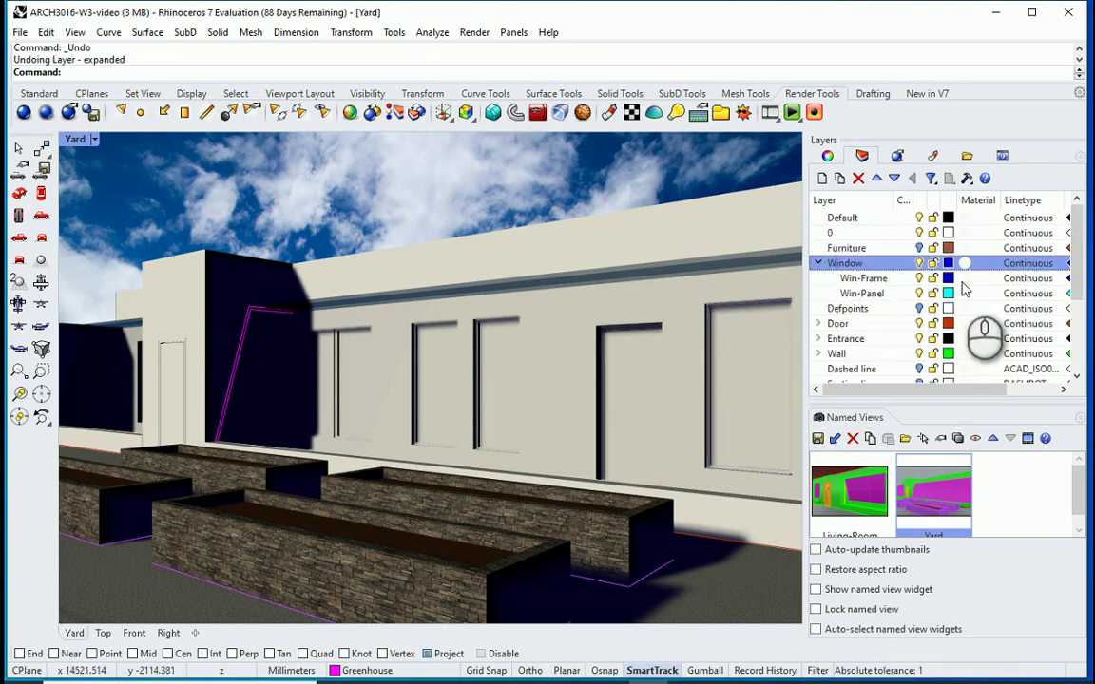
{"action": "left_click", "coordinate": [964, 277]}
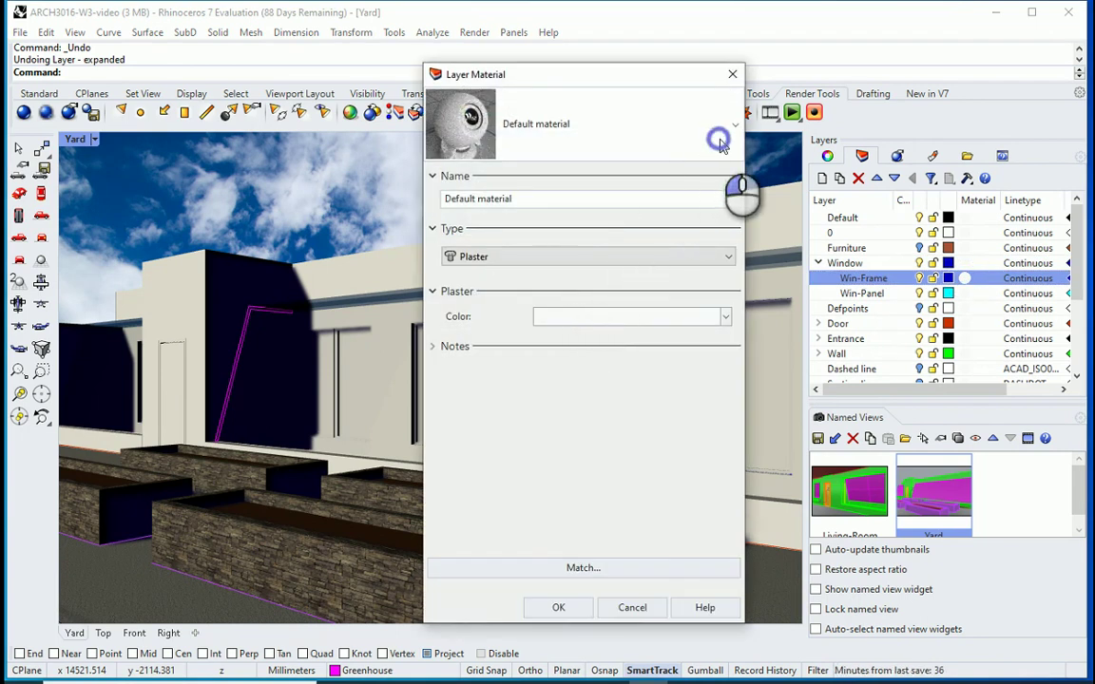
{"action": "left_click", "coordinate": [708, 137]}
{"action": "left_click", "coordinate": [613, 213]}
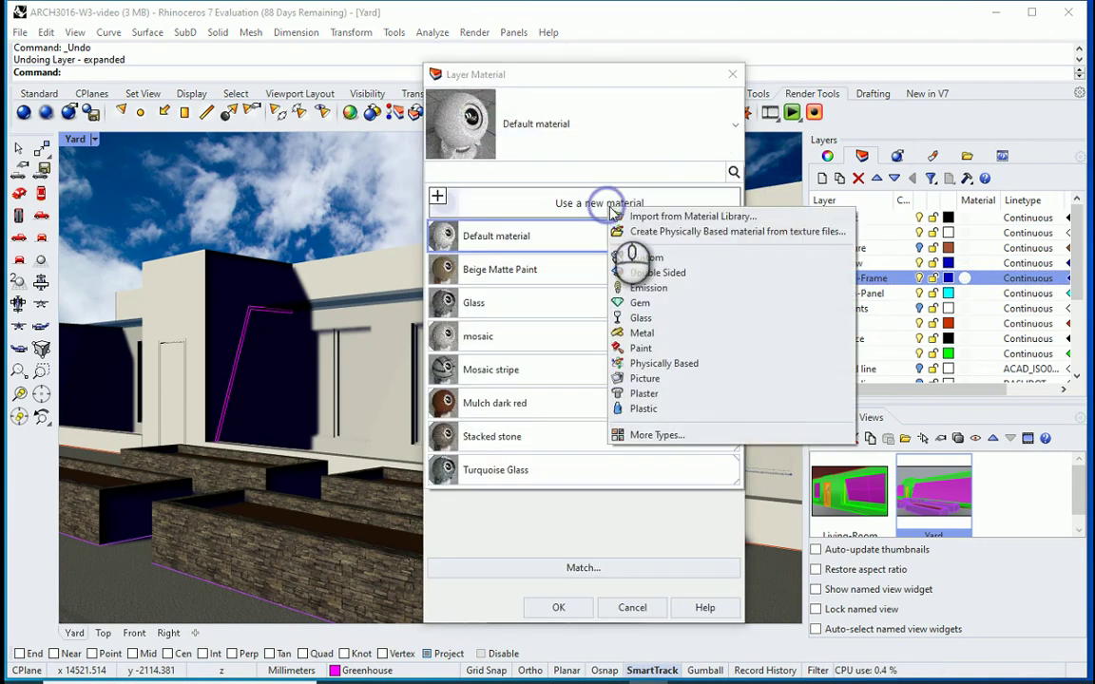
{"action": "left_click", "coordinate": [689, 214]}
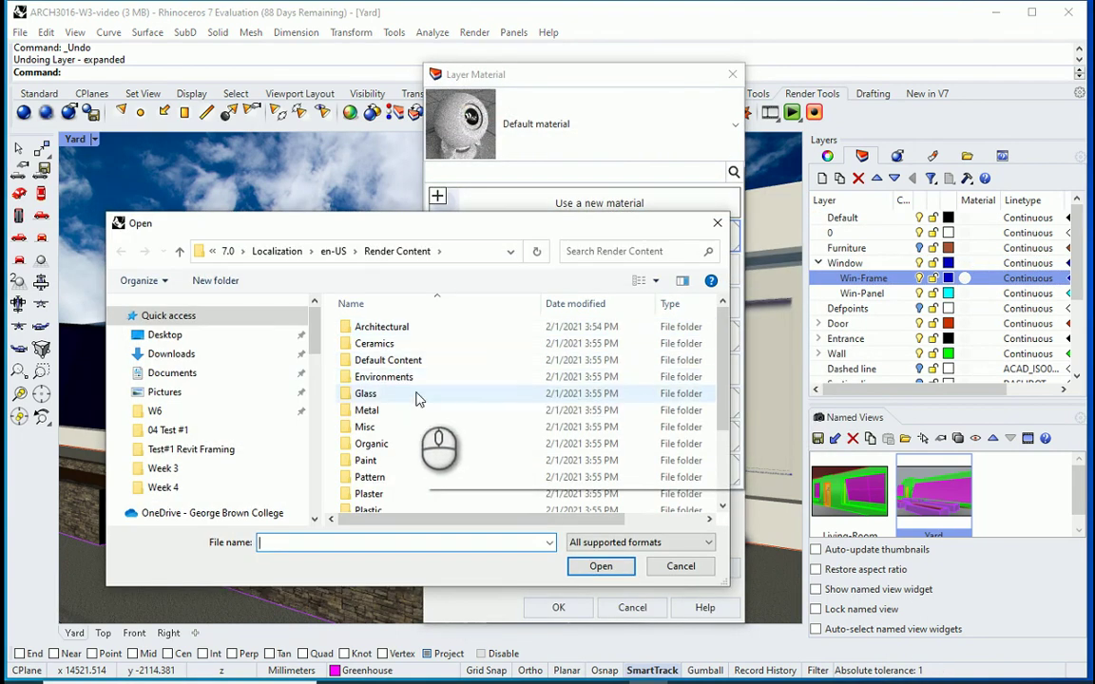
{"action": "left_click", "coordinate": [415, 397]}
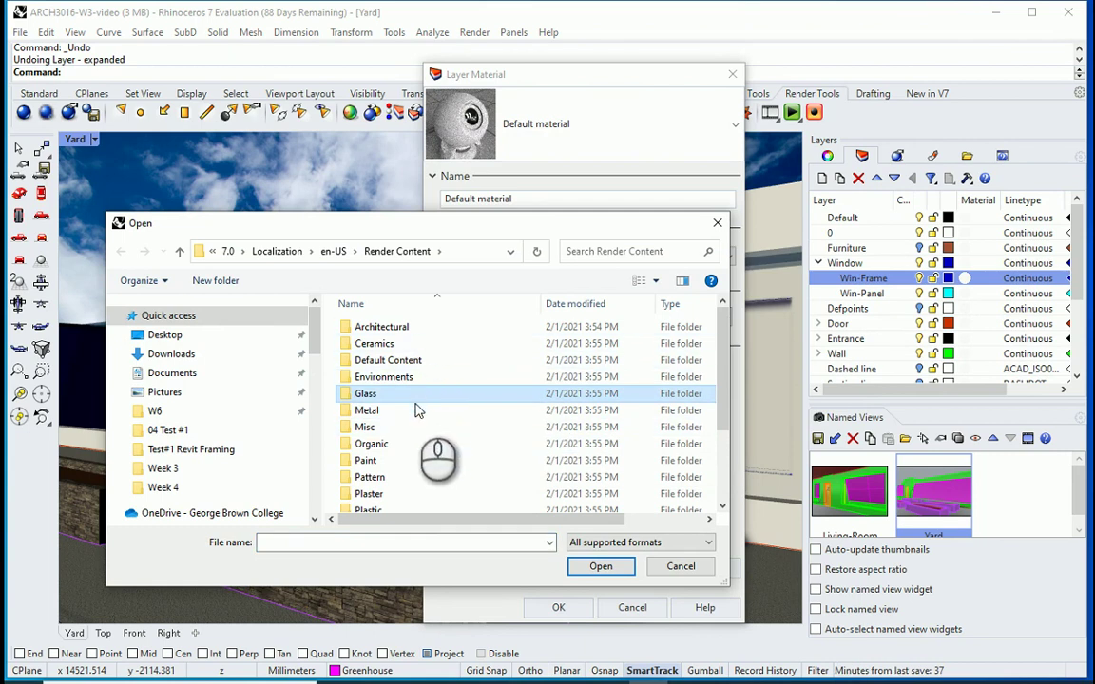
{"action": "double_click", "coordinate": [395, 463]}
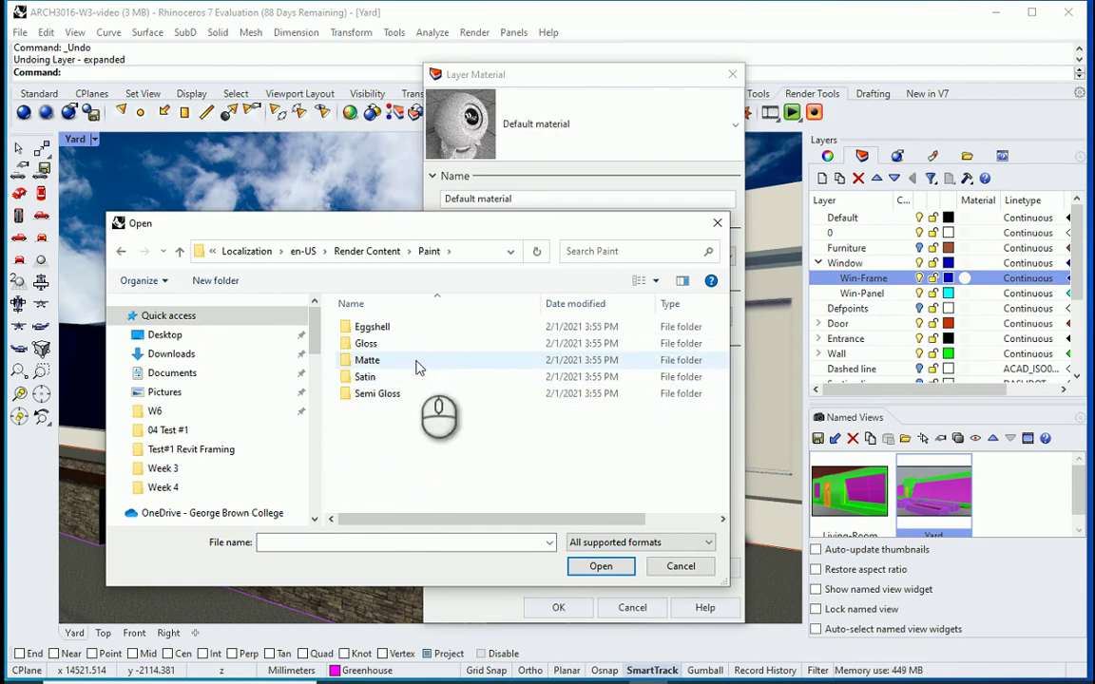
{"action": "double_click", "coordinate": [414, 360]}
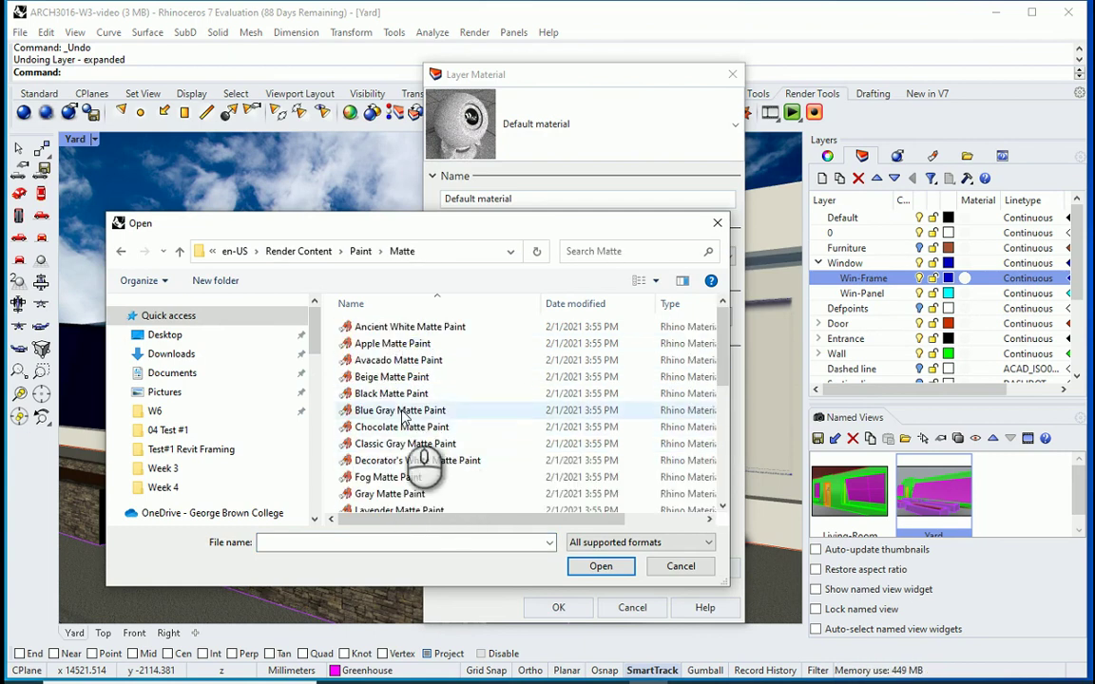
{"action": "scroll", "coordinate": [418, 423], "scroll_direction": "down", "scroll_amount": 1}
{"action": "double_click", "coordinate": [392, 341]}
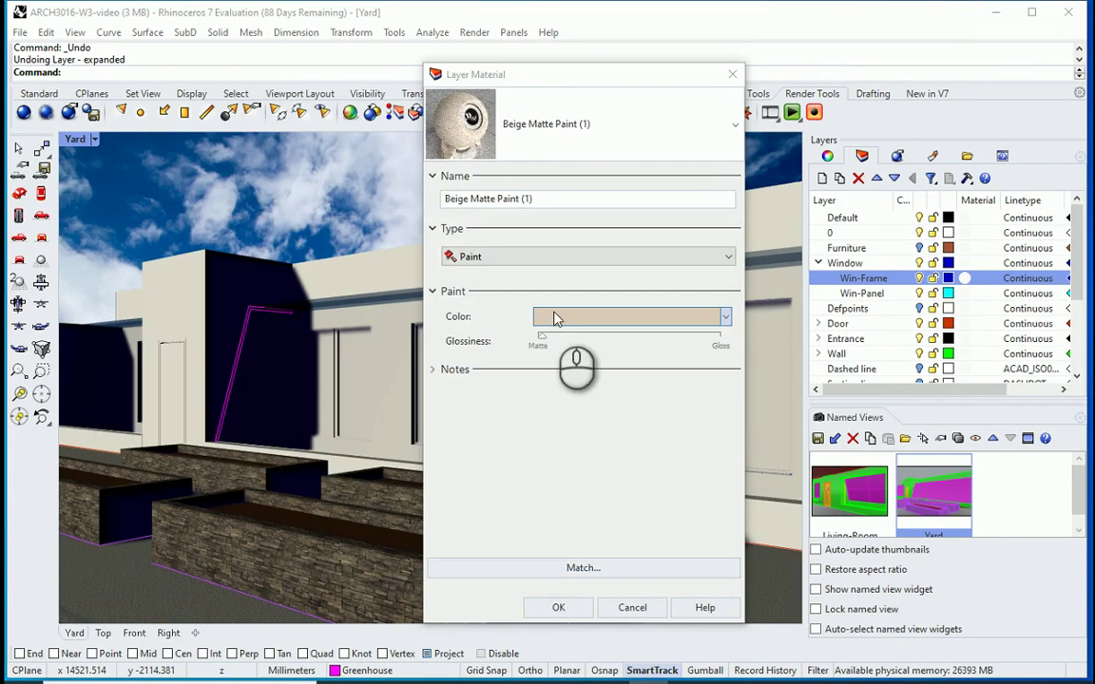
Recolour the beige paint to dark brown and apply it to Win-Frame
{"action": "left_click", "coordinate": [727, 319]}
{"action": "left_click", "coordinate": [738, 336]}
{"action": "left_click_drag", "start_coordinate": [769, 299], "coordinate": [825, 312]}
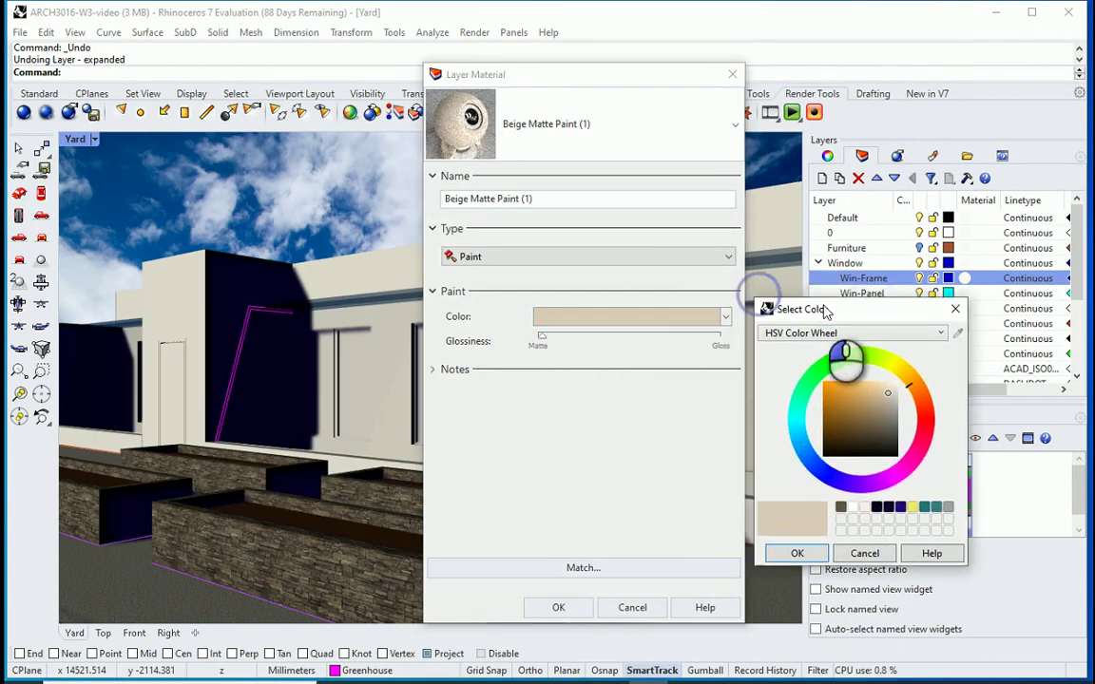
{"action": "left_click", "coordinate": [917, 334]}
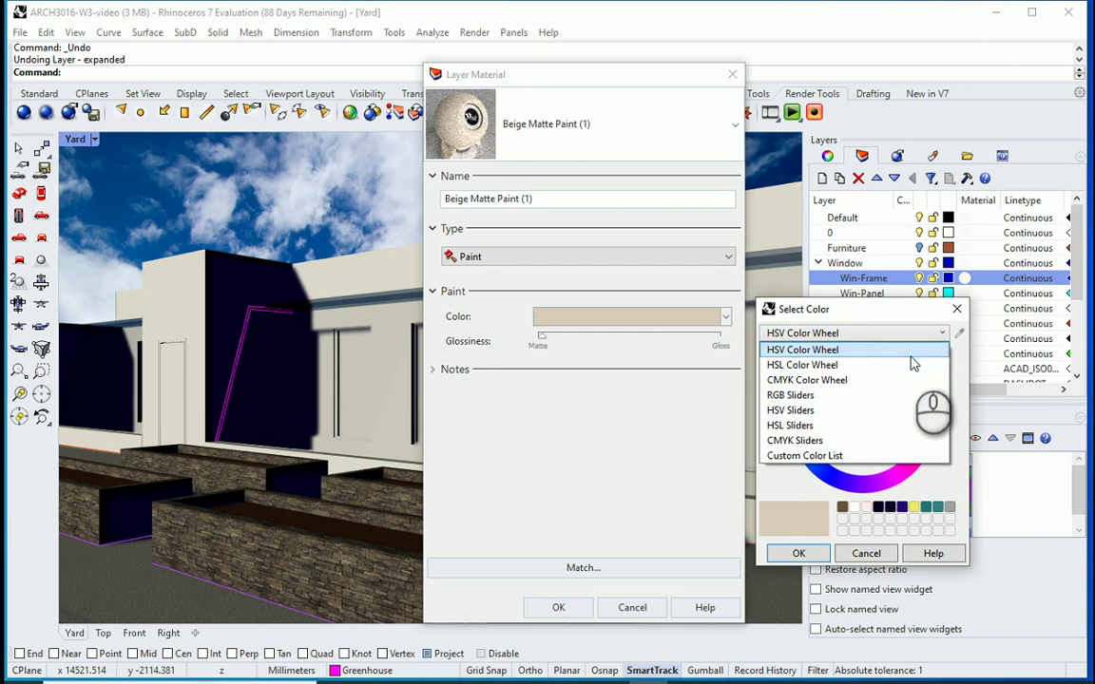
{"action": "left_click", "coordinate": [915, 360]}
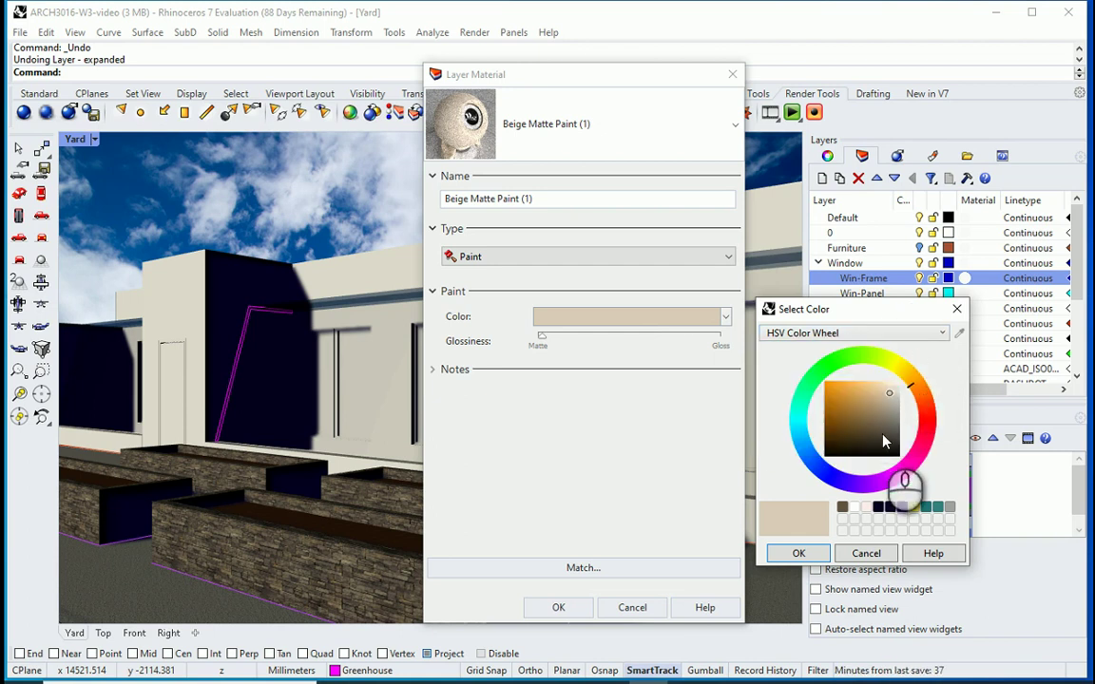
{"action": "left_click", "coordinate": [882, 436]}
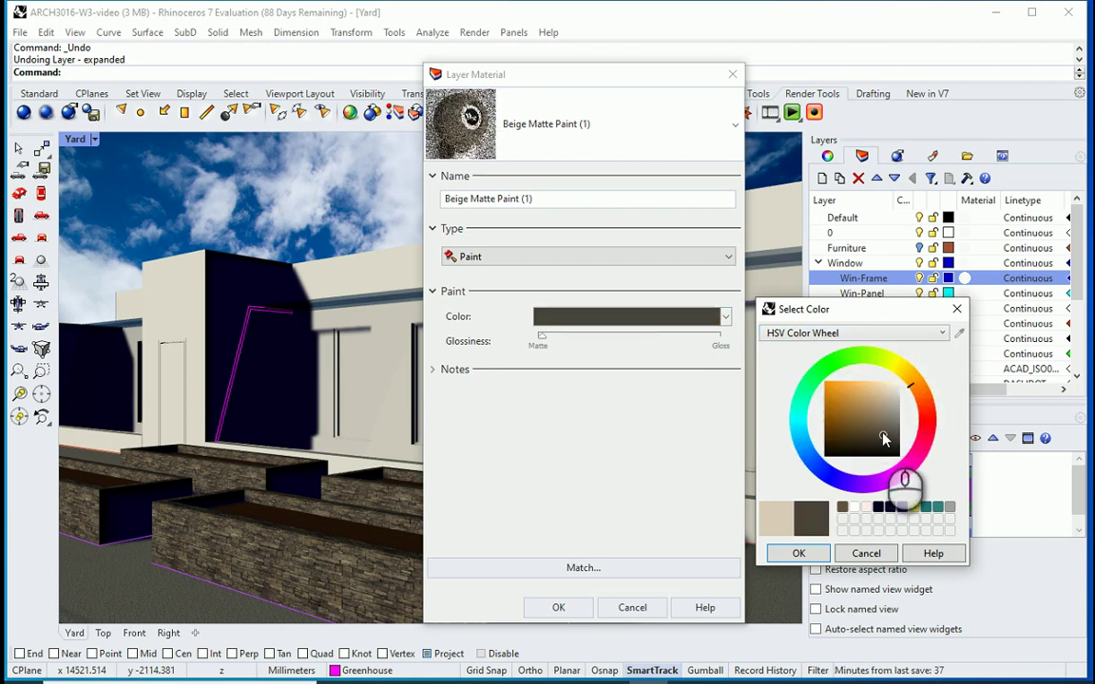
{"action": "left_click", "coordinate": [823, 555]}
{"action": "left_click", "coordinate": [549, 610]}
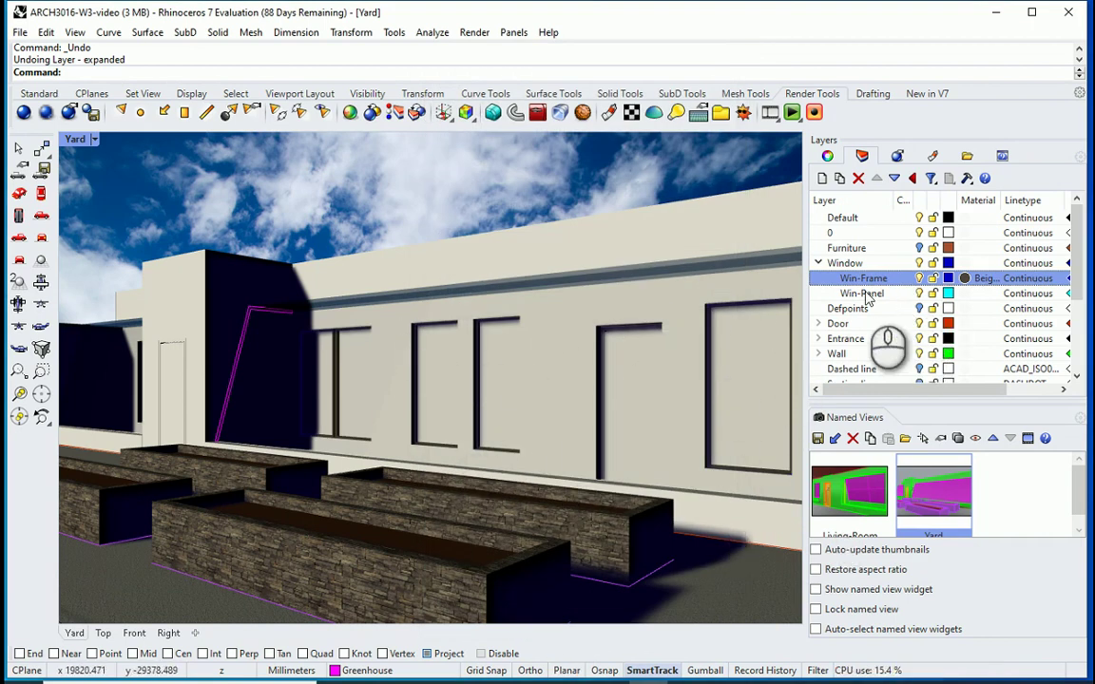
Expand the Door layer and assign Beige Matte Paint (1) to Door-Frame
{"action": "left_click", "coordinate": [819, 323]}
{"action": "left_click", "coordinate": [964, 339]}
{"action": "left_click", "coordinate": [727, 147]}
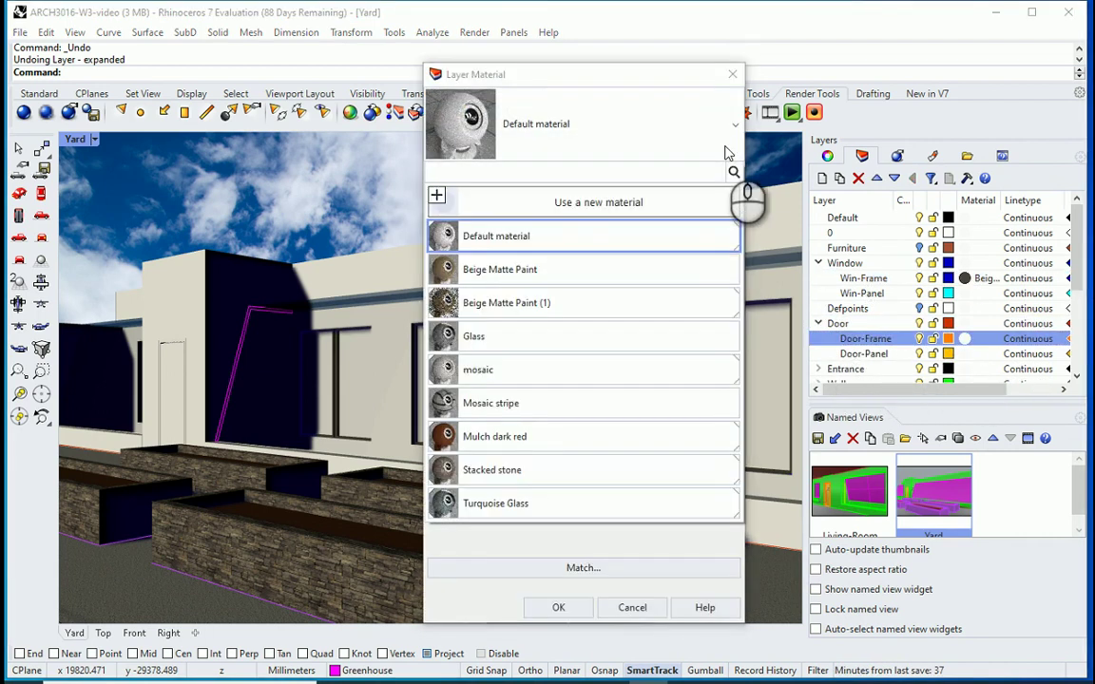
{"action": "left_click", "coordinate": [570, 302]}
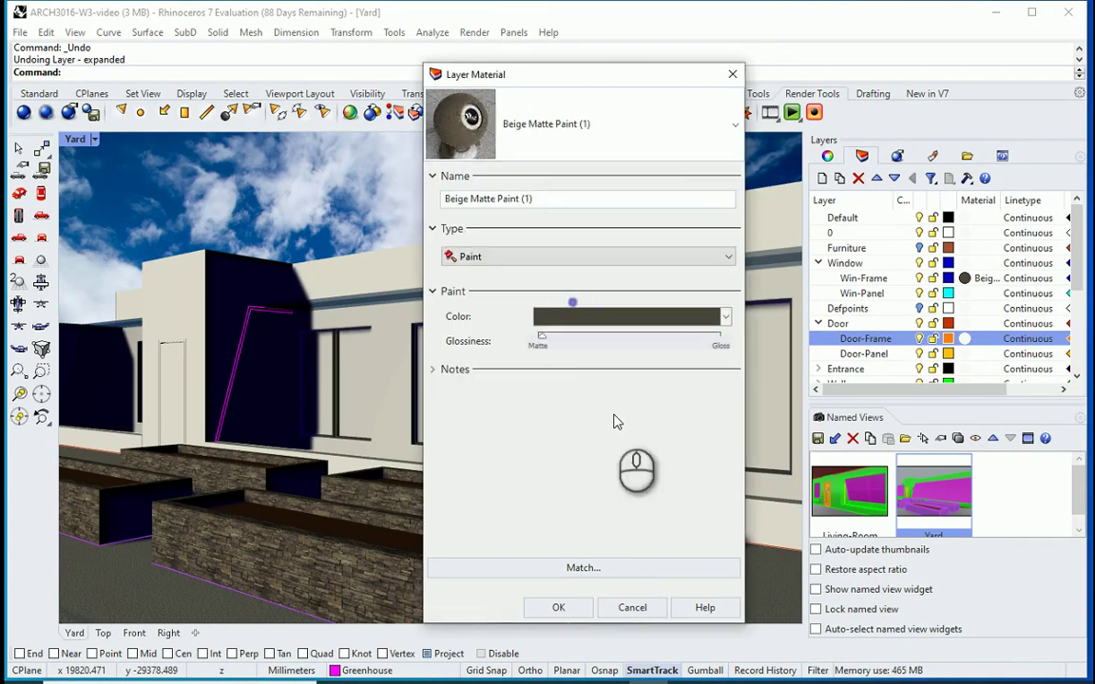
{"action": "left_click", "coordinate": [570, 607]}
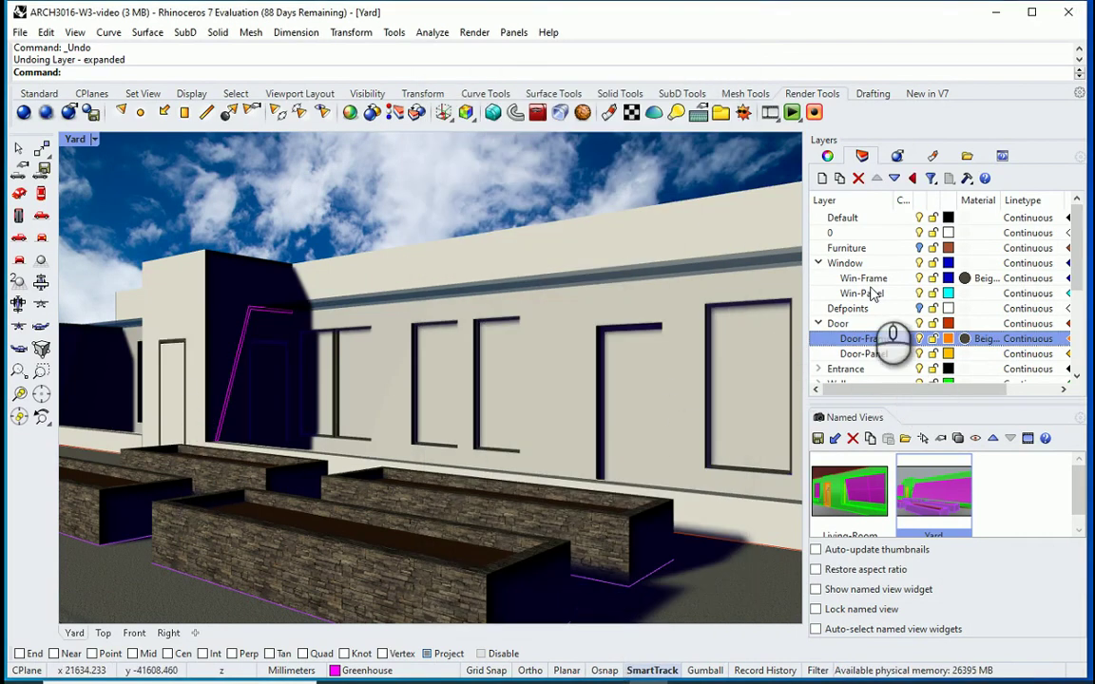
Assign the existing Glass material to the Win-Panel layer
{"action": "left_click", "coordinate": [966, 292]}
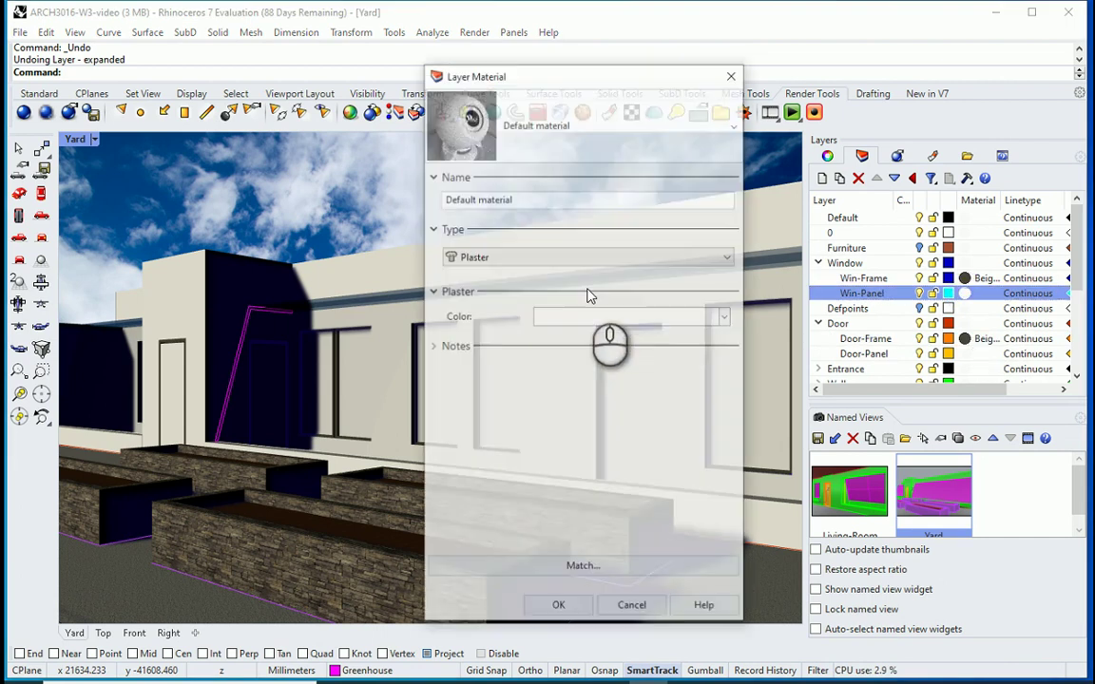
{"action": "left_click", "coordinate": [704, 125]}
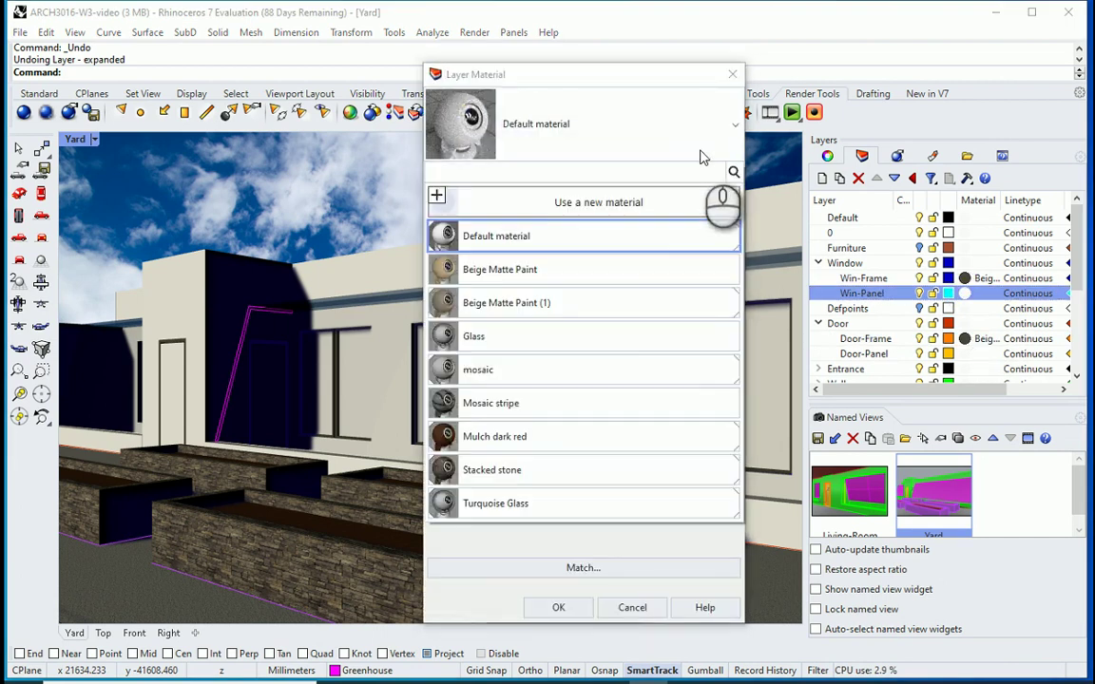
{"action": "left_click", "coordinate": [641, 336]}
{"action": "left_click", "coordinate": [559, 607]}
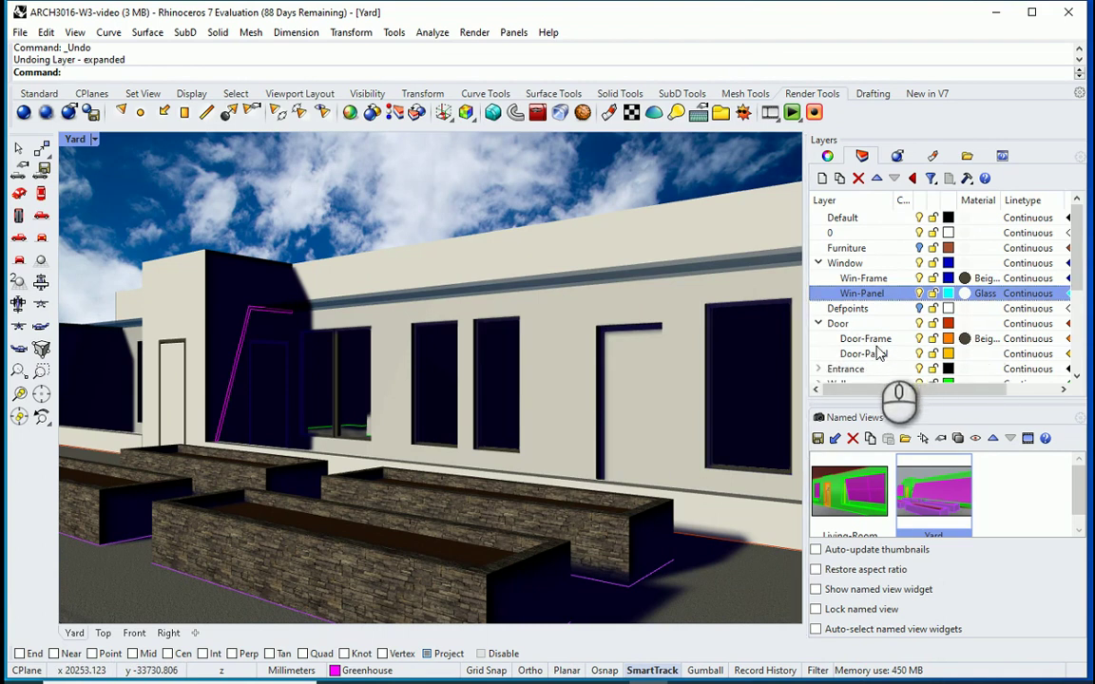
Import a fresh Paint > Matte > Beige Matte Paint for the Door-Panel layer
{"action": "left_click", "coordinate": [965, 354]}
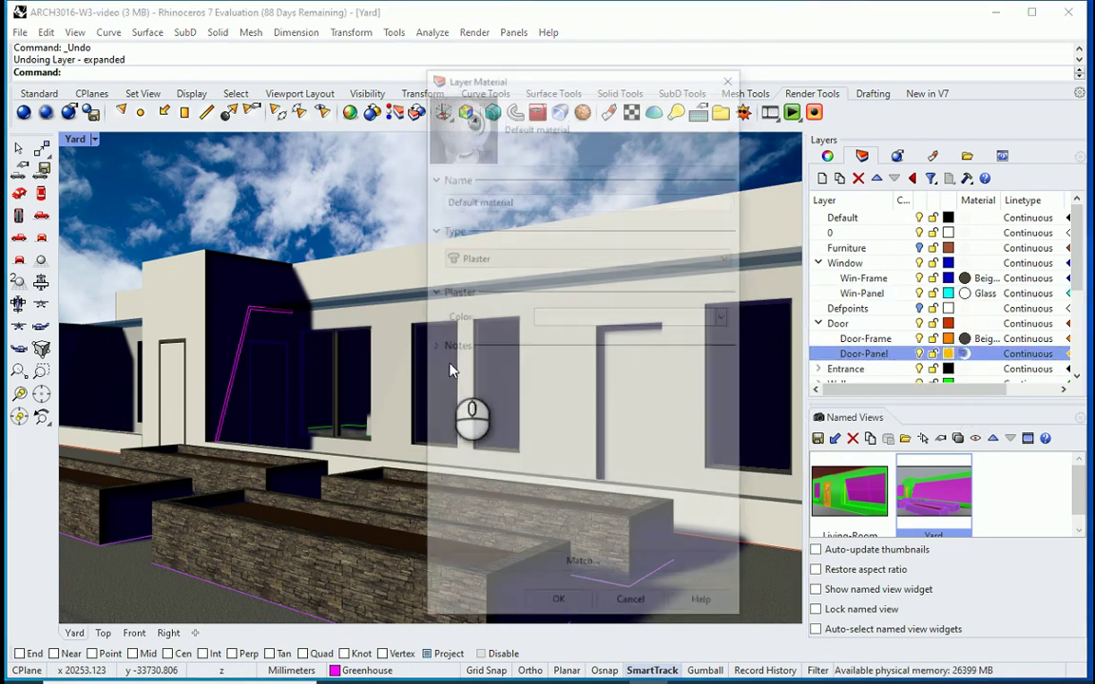
{"action": "left_click", "coordinate": [727, 135]}
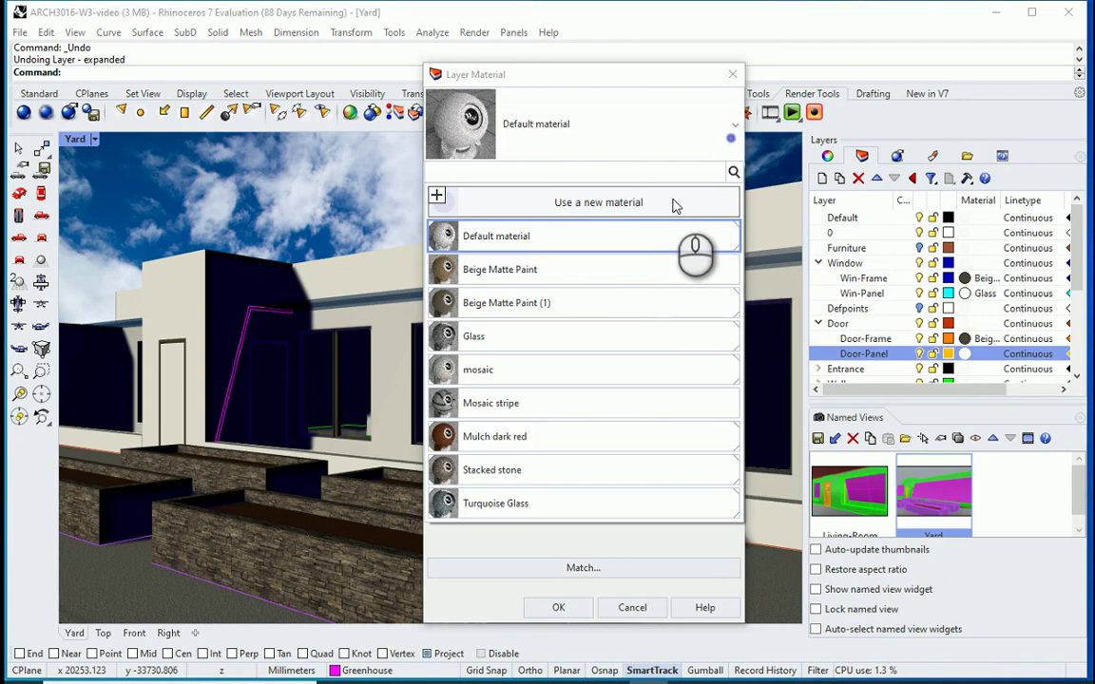
{"action": "left_click", "coordinate": [654, 205]}
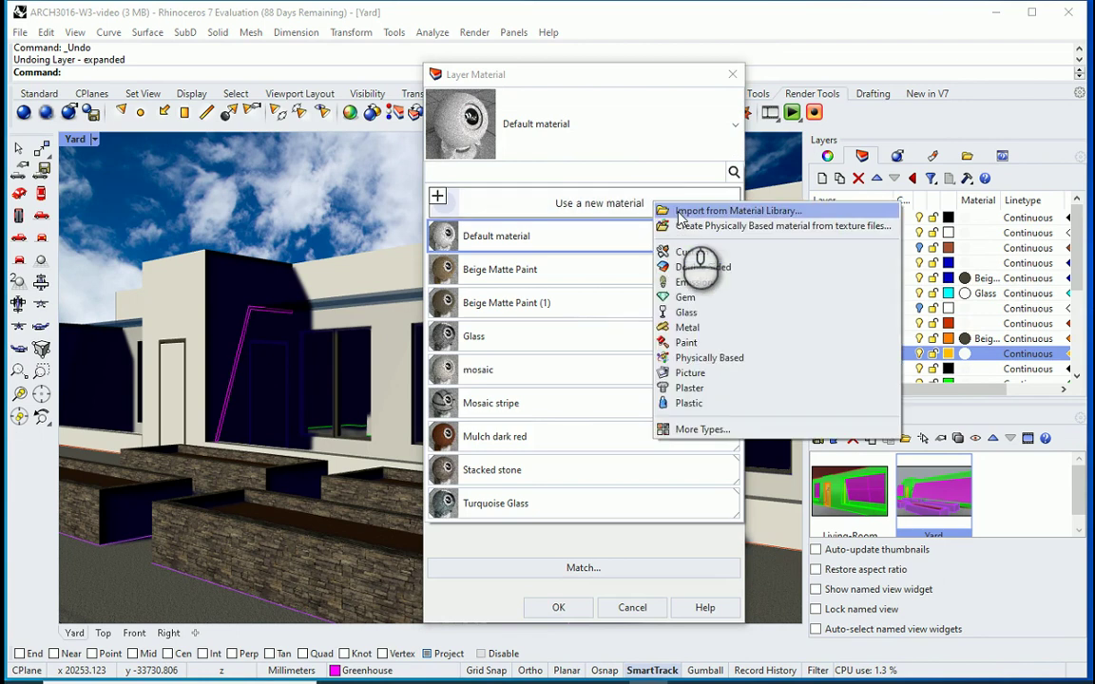
{"action": "left_click", "coordinate": [722, 211]}
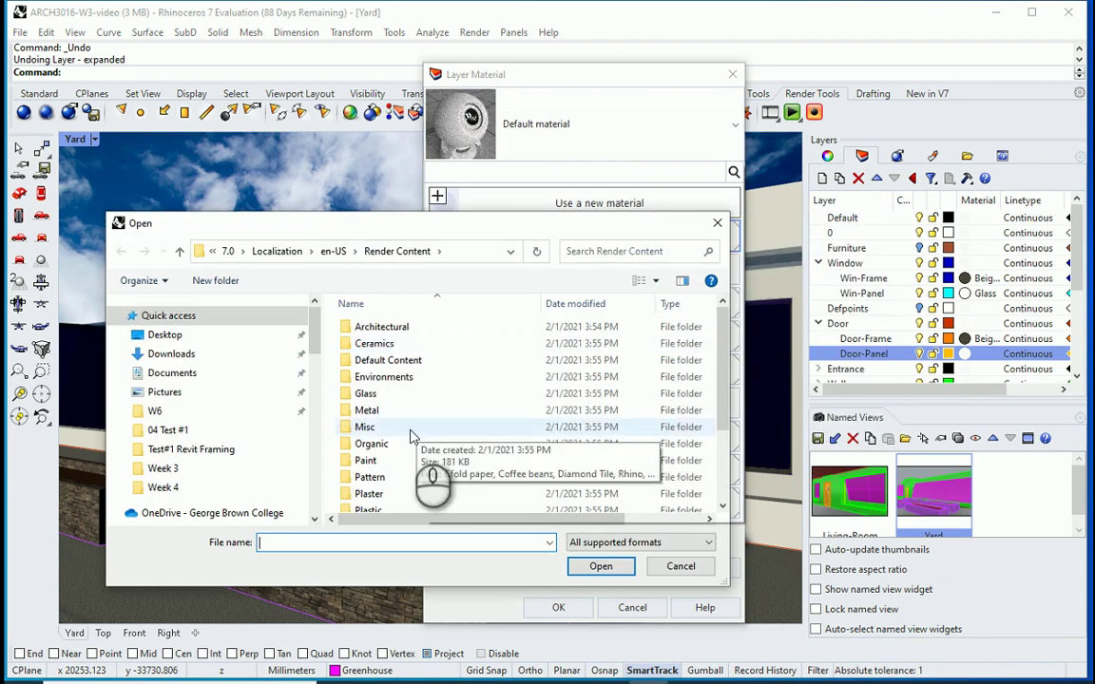
{"action": "double_click", "coordinate": [398, 459]}
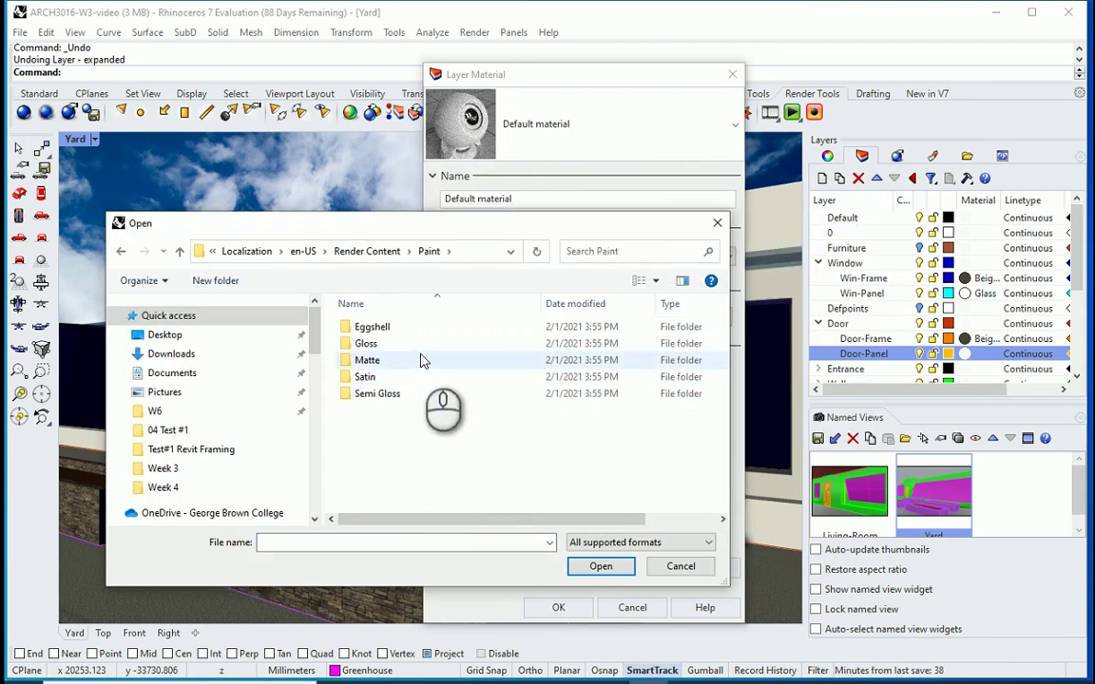
{"action": "left_click", "coordinate": [441, 363]}
{"action": "double_click", "coordinate": [441, 364]}
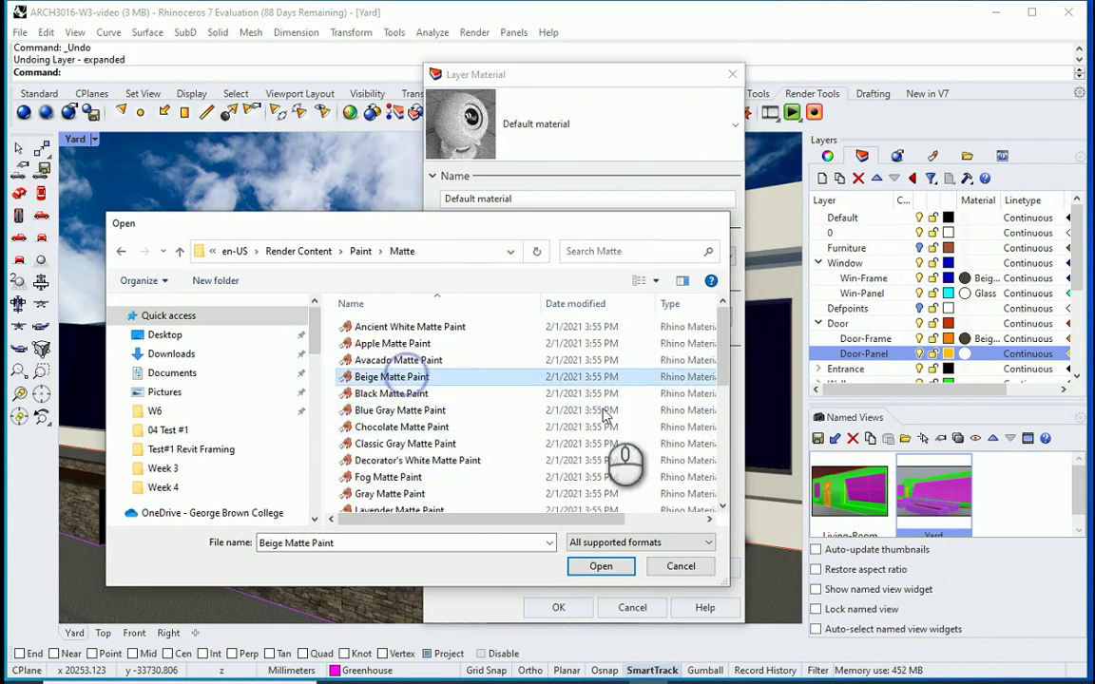
{"action": "double_click", "coordinate": [409, 378]}
{"action": "left_click", "coordinate": [560, 607]}
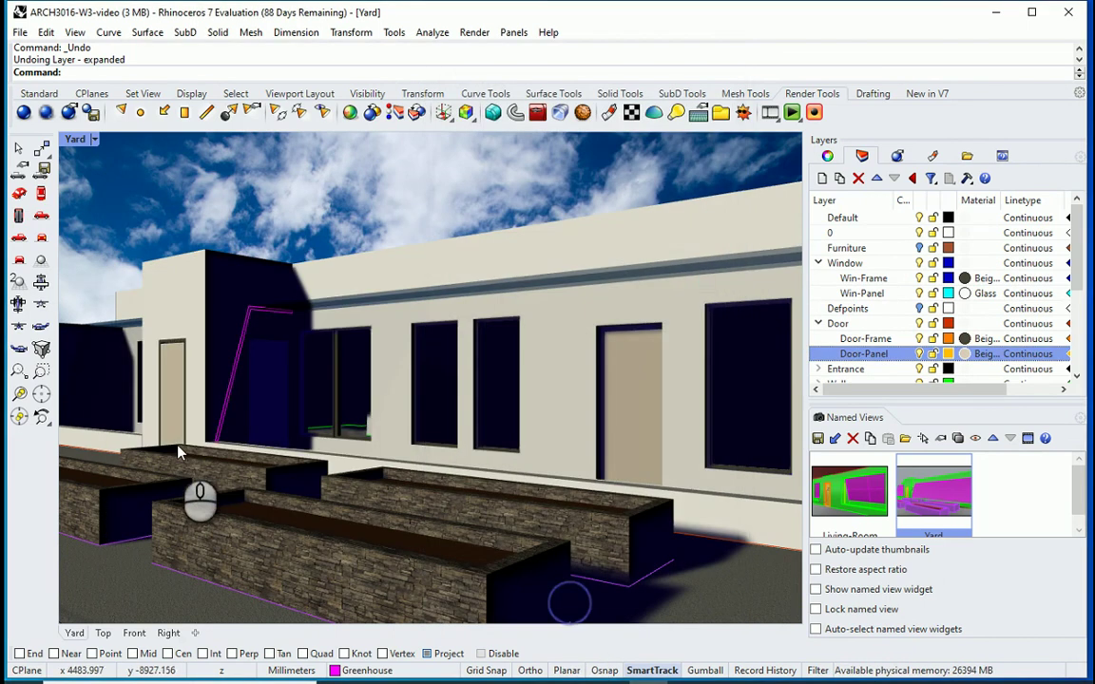
Switch to the Living-Room view and back to Yard, then expand the Wall layer
{"action": "double_click", "coordinate": [855, 497]}
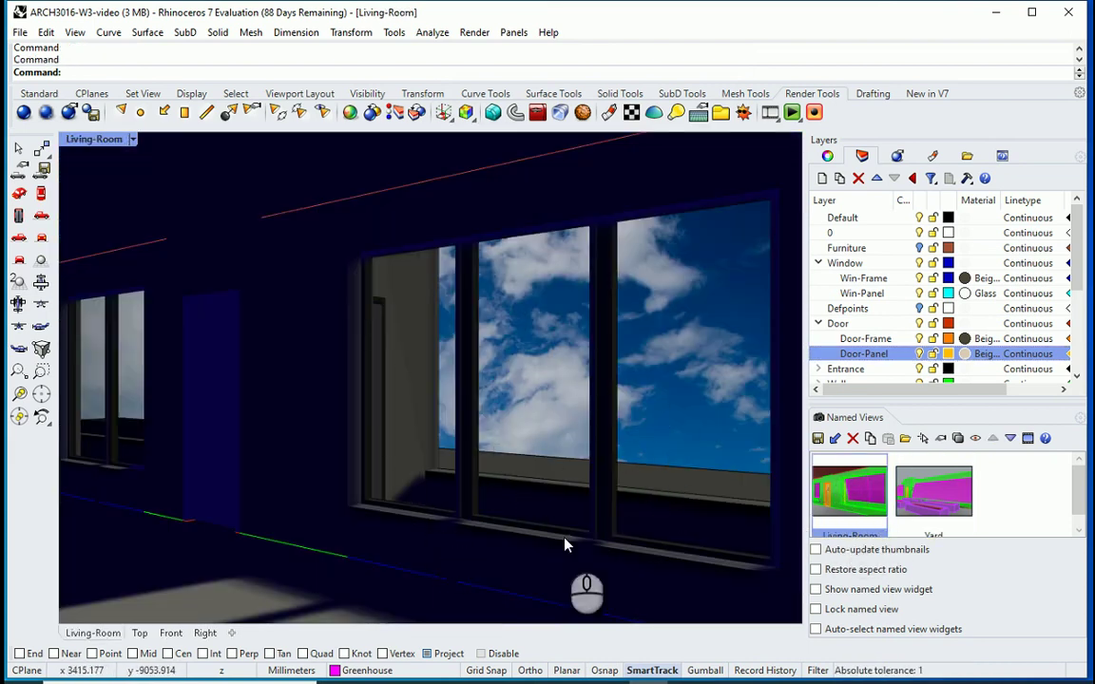
{"action": "double_click", "coordinate": [914, 494]}
{"action": "scroll", "coordinate": [864, 333], "scroll_direction": "down", "scroll_amount": 3}
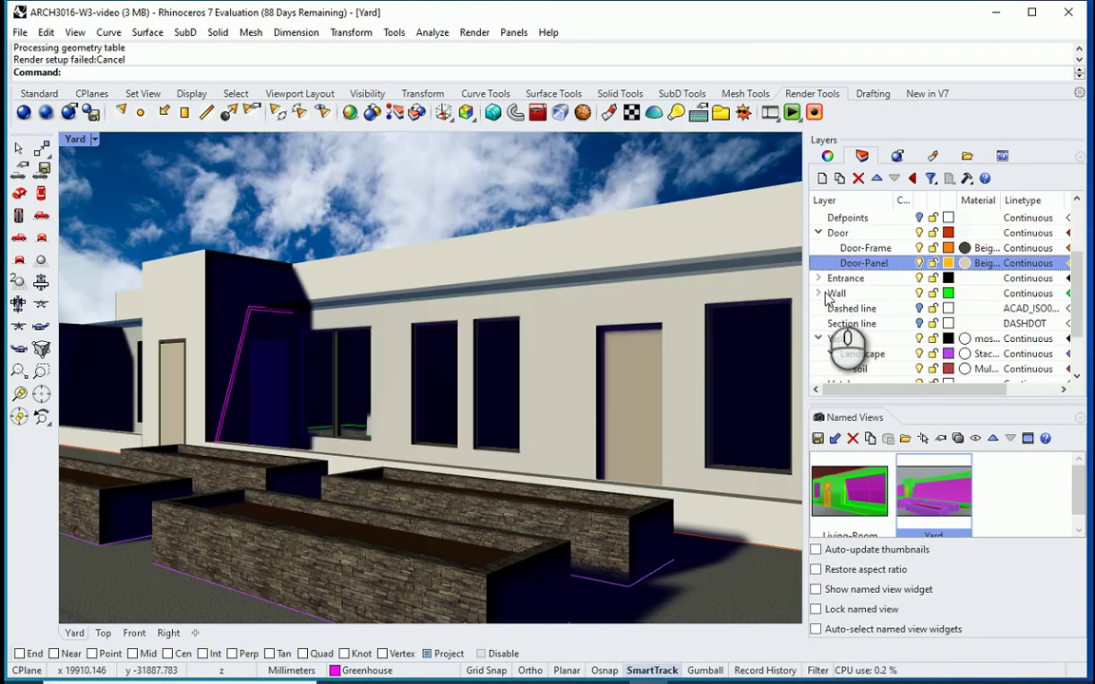
{"action": "left_click", "coordinate": [822, 294]}
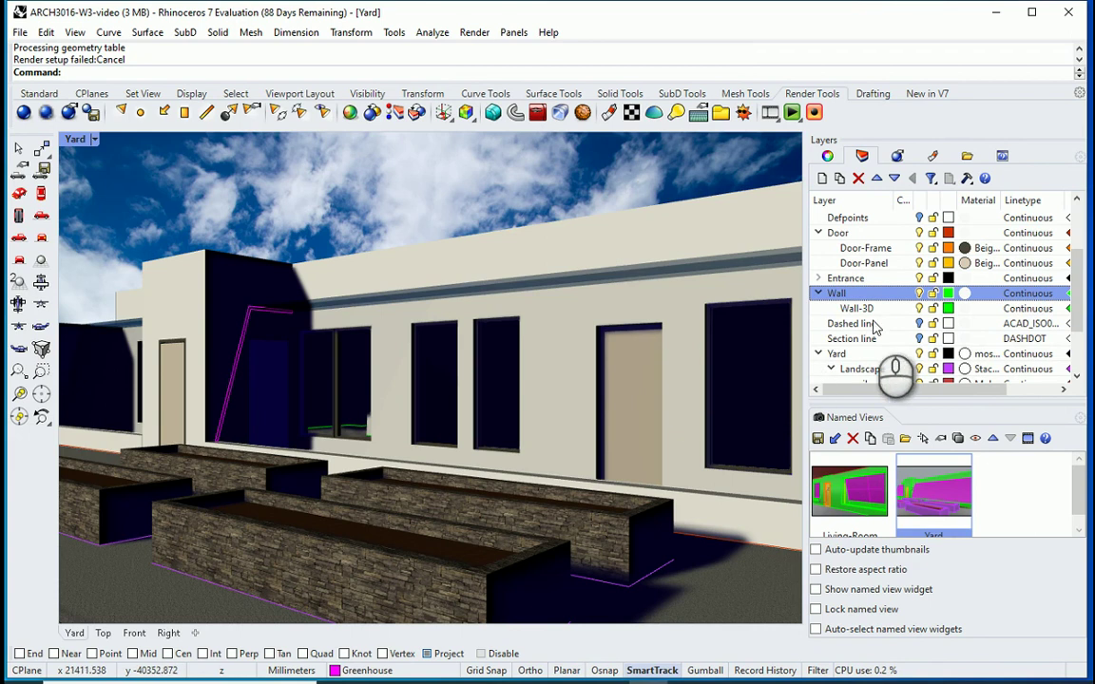
Assign the Paint > Matte > White Matte Paint library material to Wall-3D
{"action": "left_click", "coordinate": [965, 308]}
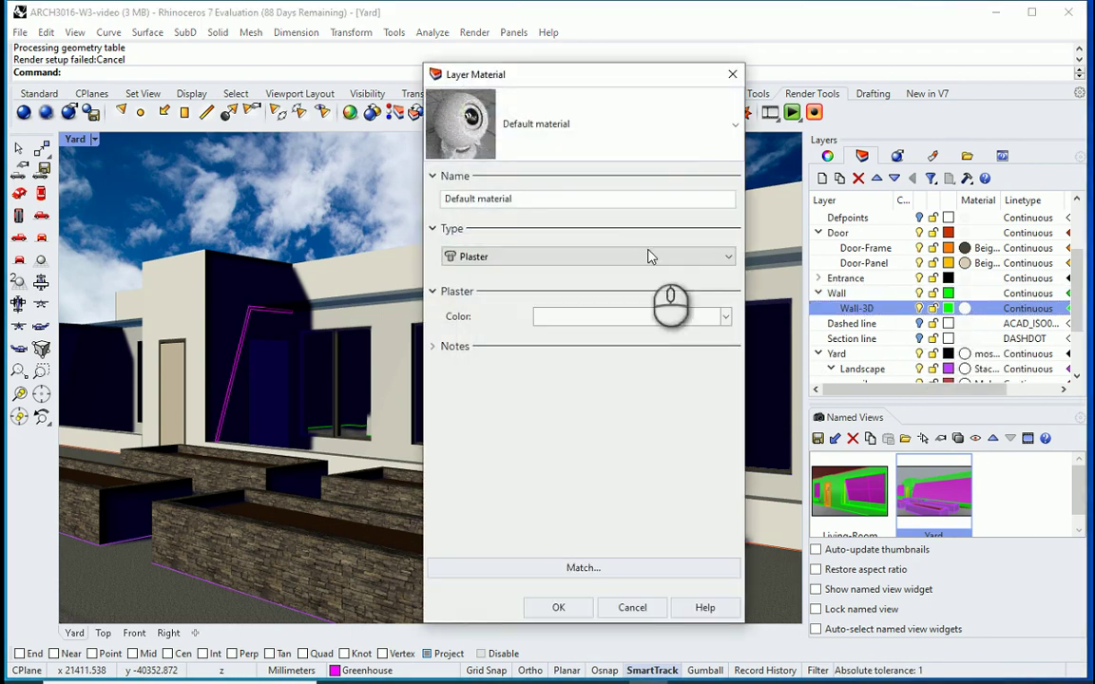
{"action": "left_click", "coordinate": [722, 148]}
{"action": "left_click", "coordinate": [686, 201]}
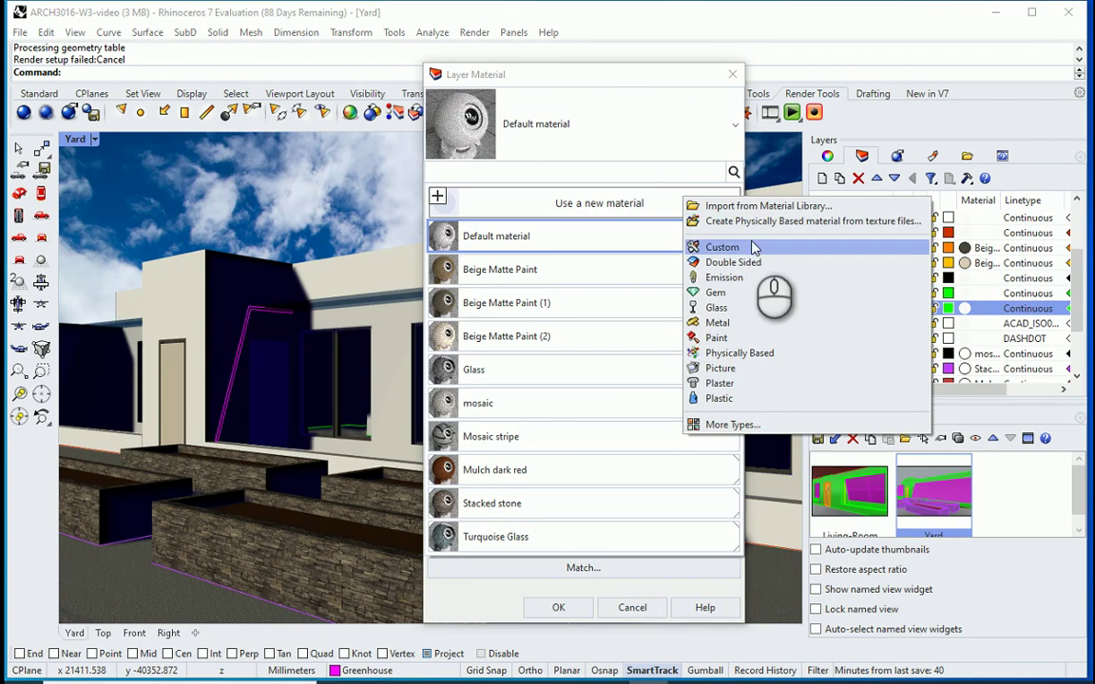
{"action": "left_click", "coordinate": [746, 208]}
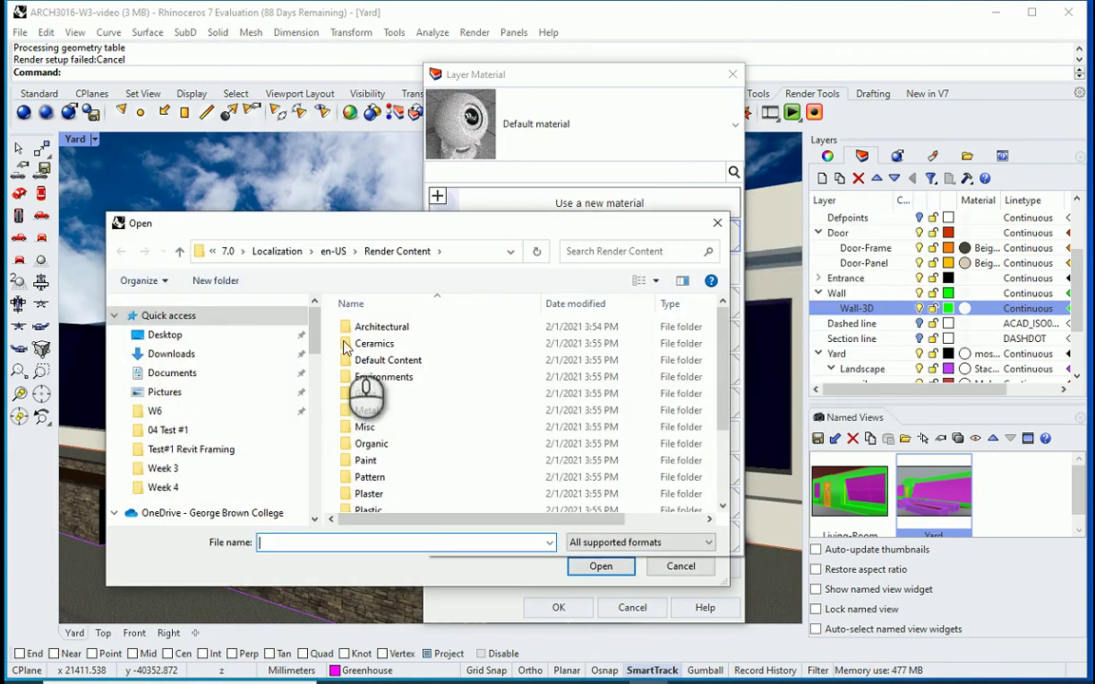
{"action": "double_click", "coordinate": [390, 458]}
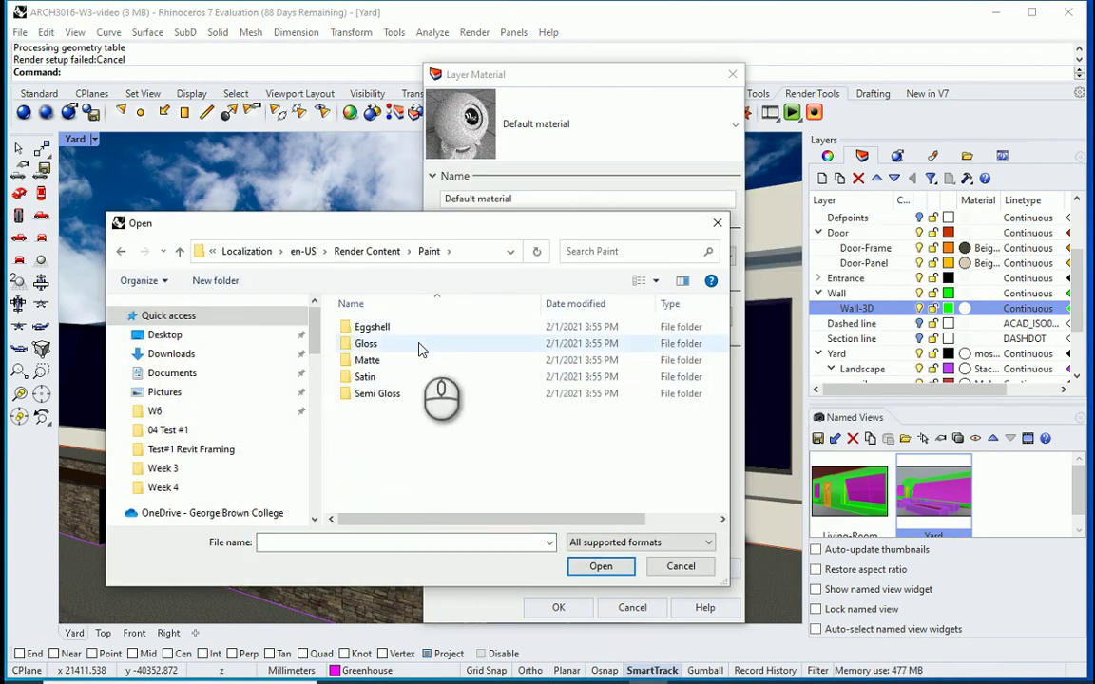
{"action": "double_click", "coordinate": [415, 360]}
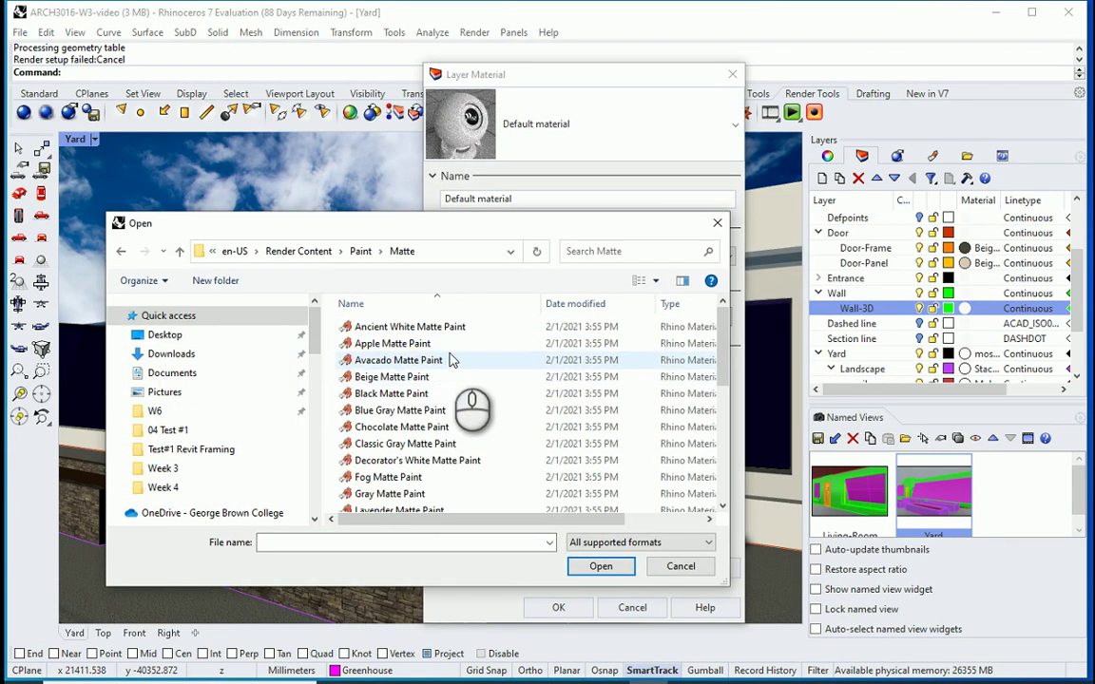
{"action": "scroll", "coordinate": [460, 375], "scroll_direction": "down", "scroll_amount": 6}
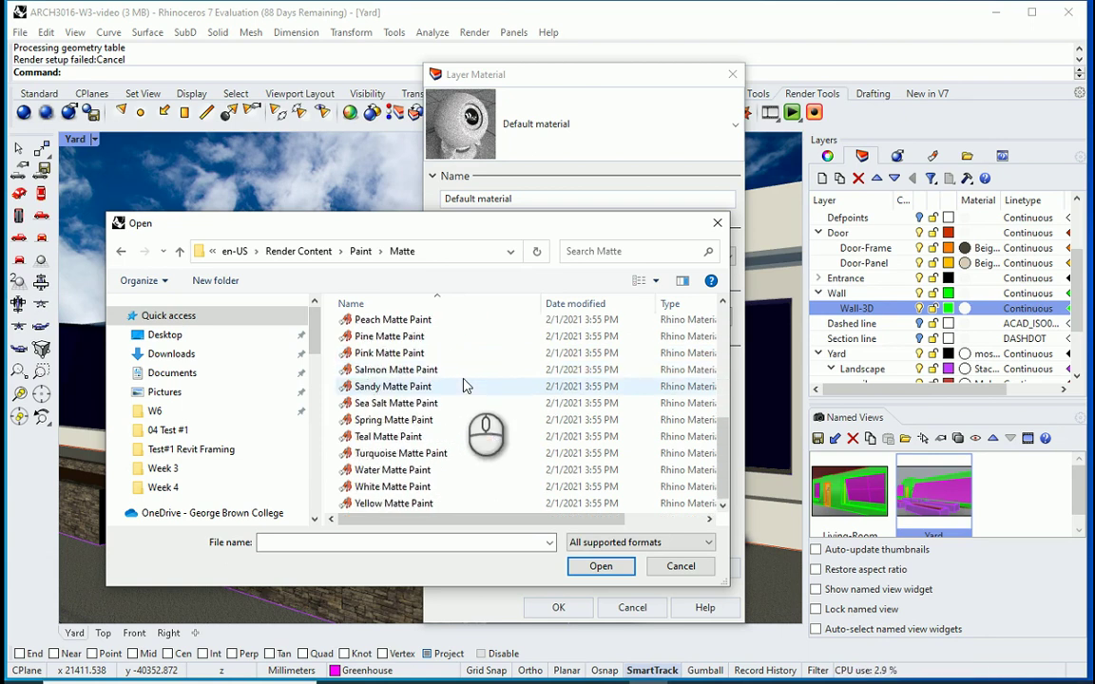
{"action": "double_click", "coordinate": [448, 487]}
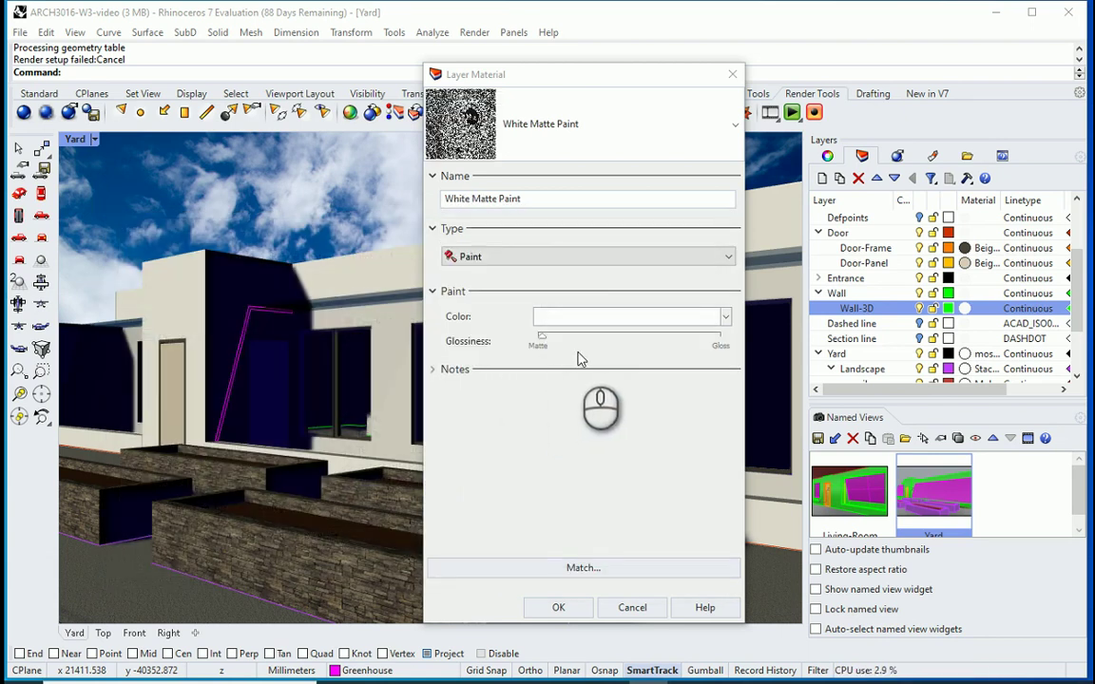
{"action": "left_click", "coordinate": [558, 607]}
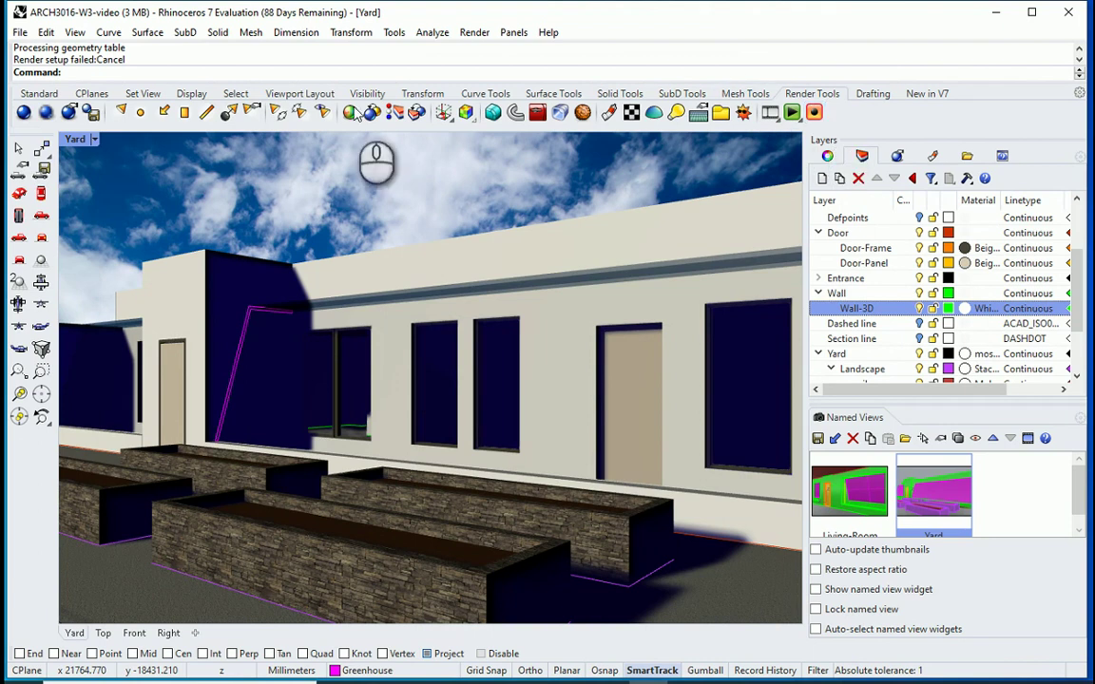
Render the Yard view and switch its tone mapping to Black/White point
{"action": "left_click", "coordinate": [25, 113]}
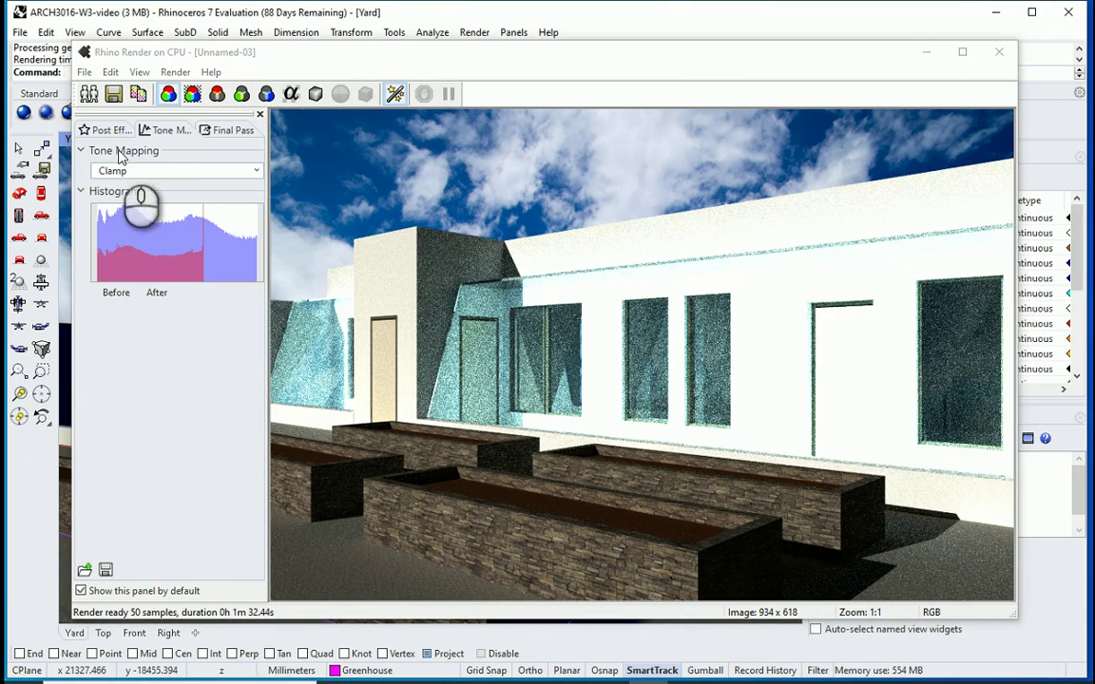
{"action": "left_click", "coordinate": [108, 129]}
{"action": "left_click", "coordinate": [172, 132]}
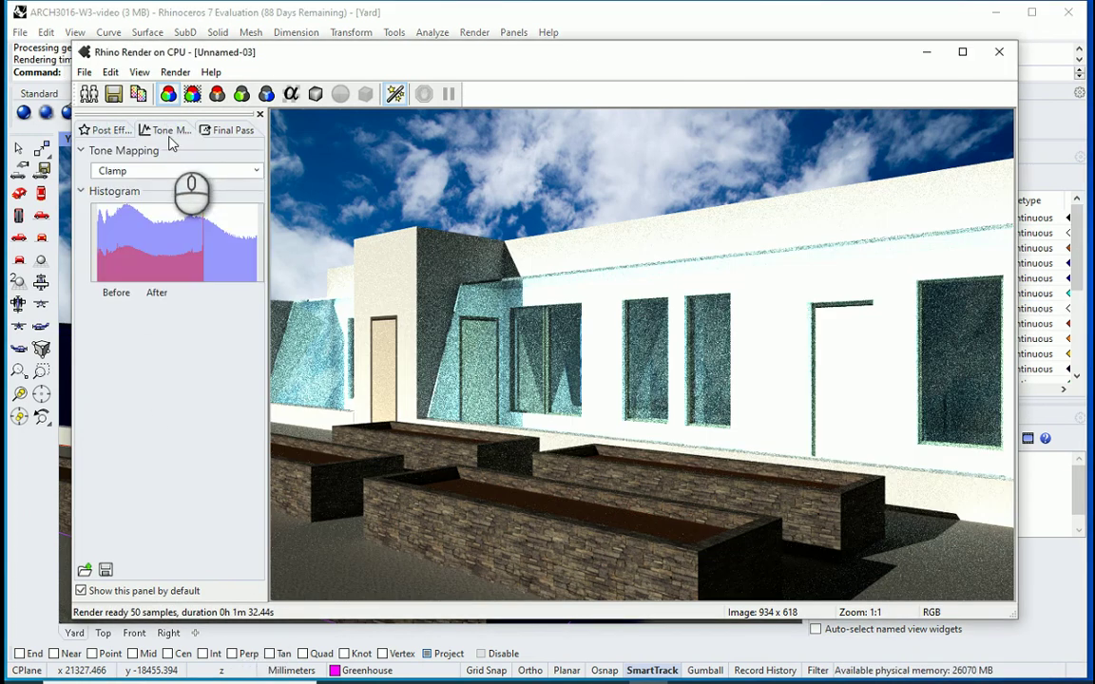
{"action": "left_click", "coordinate": [255, 172]}
{"action": "left_click", "coordinate": [242, 203]}
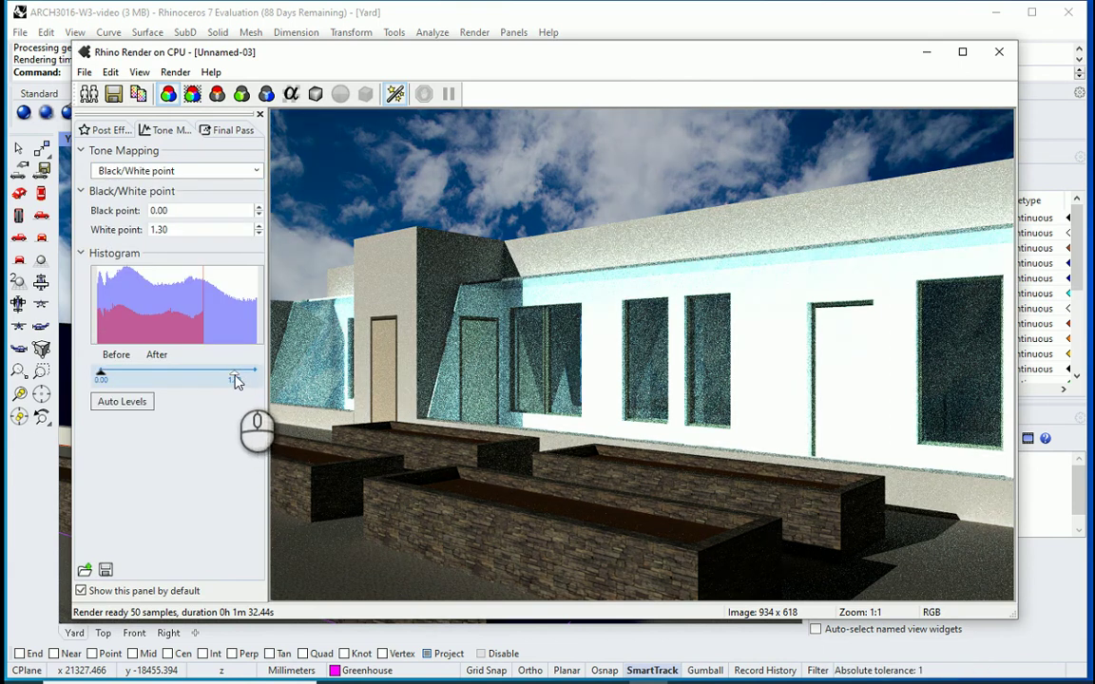
Tune the black and white points with Auto Levels, ending at 0.01 and 1.15
{"action": "left_click_drag", "start_coordinate": [103, 380], "coordinate": [112, 375]}
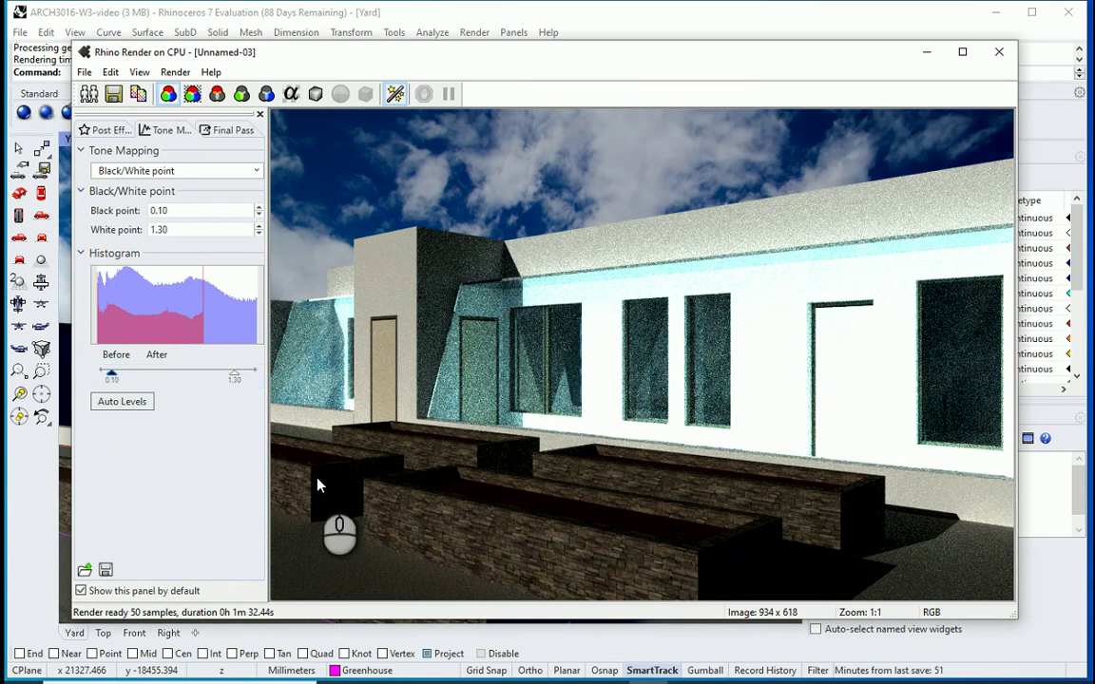
{"action": "left_click", "coordinate": [124, 402]}
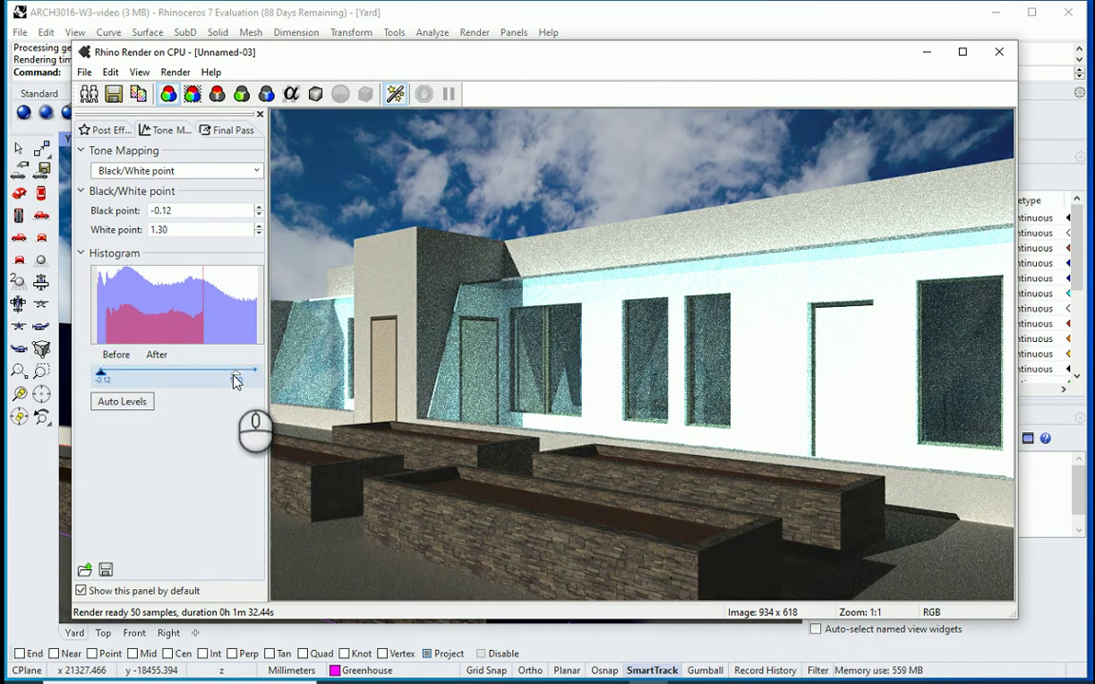
{"action": "left_click_drag", "start_coordinate": [239, 380], "coordinate": [243, 379]}
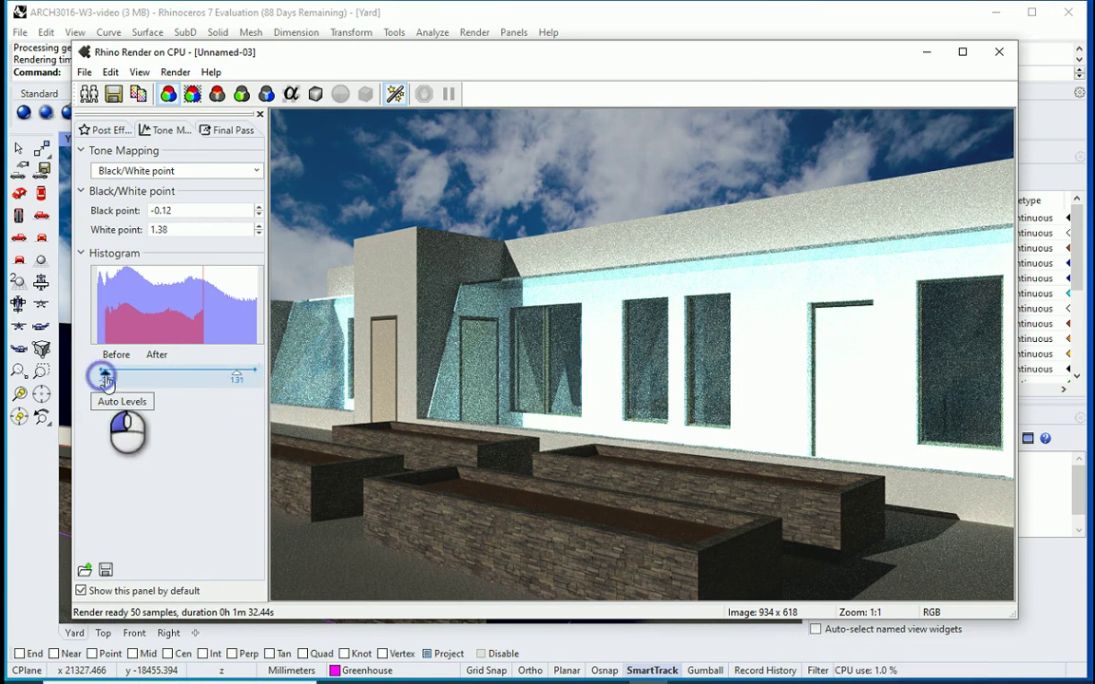
{"action": "left_click_drag", "start_coordinate": [107, 374], "coordinate": [109, 377]}
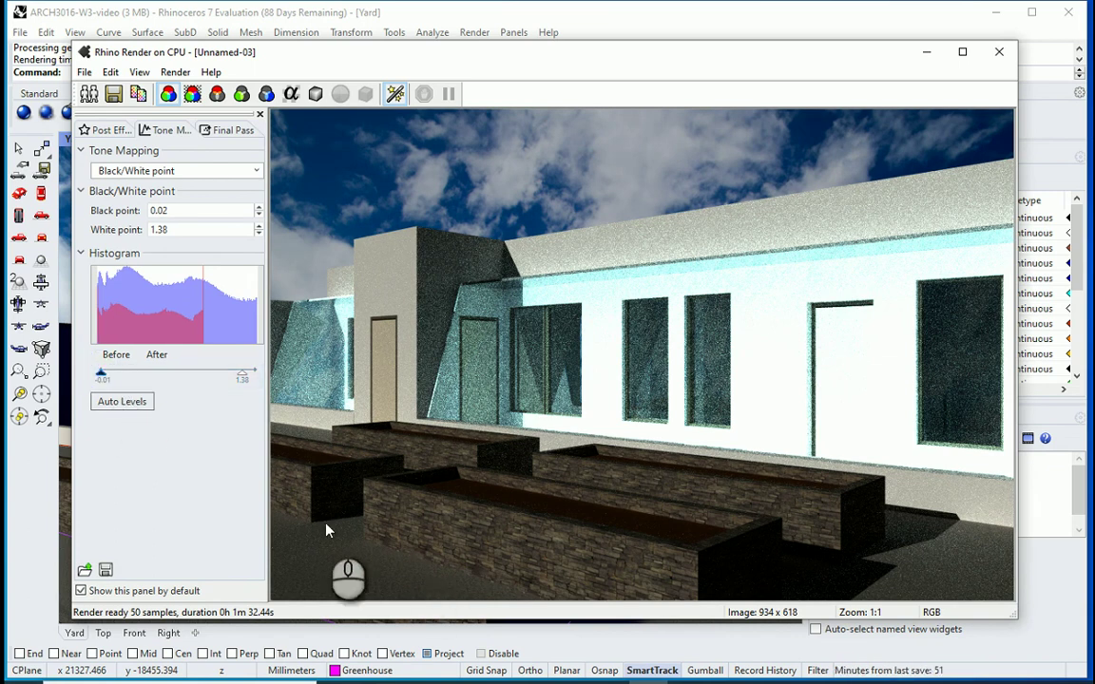
{"action": "left_click", "coordinate": [120, 403]}
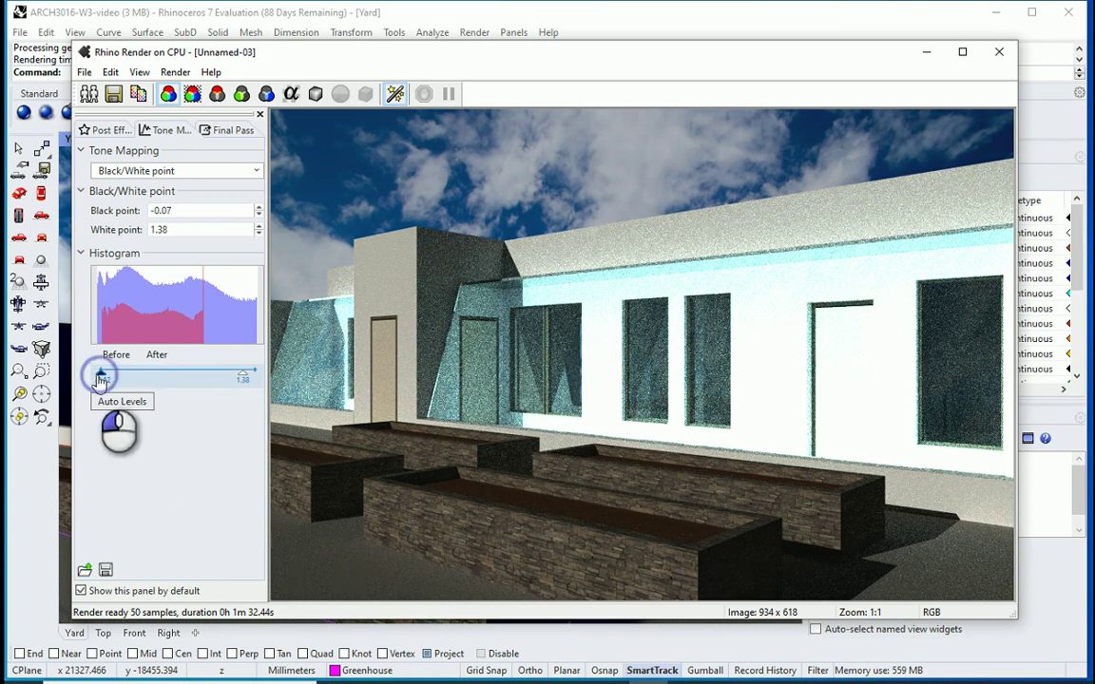
{"action": "left_click", "coordinate": [102, 376]}
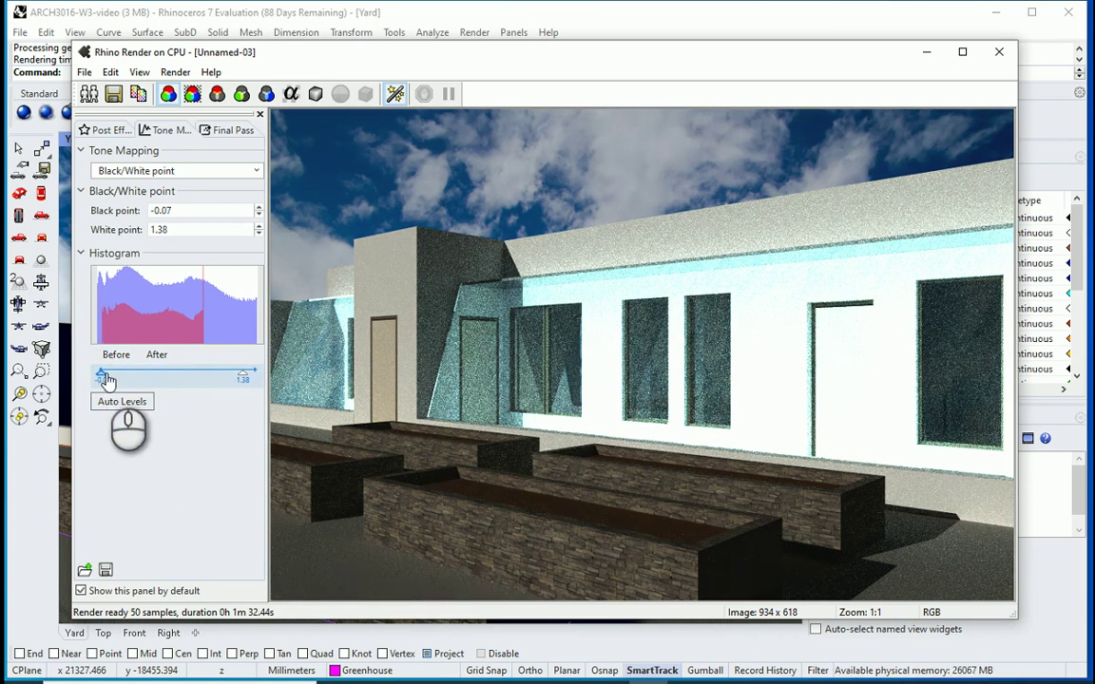
{"action": "left_click_drag", "start_coordinate": [243, 376], "coordinate": [217, 383]}
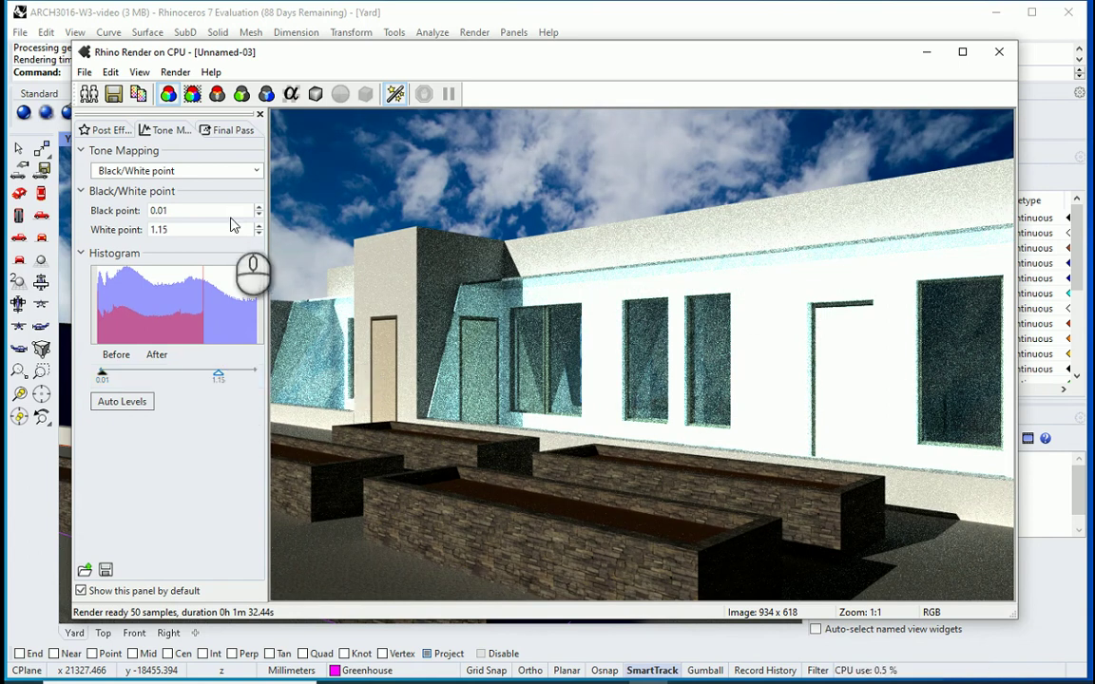
Apply the 1.5 Final Pass gamma, then set black point 0.04 and white point 1.26
{"action": "left_click", "coordinate": [232, 130]}
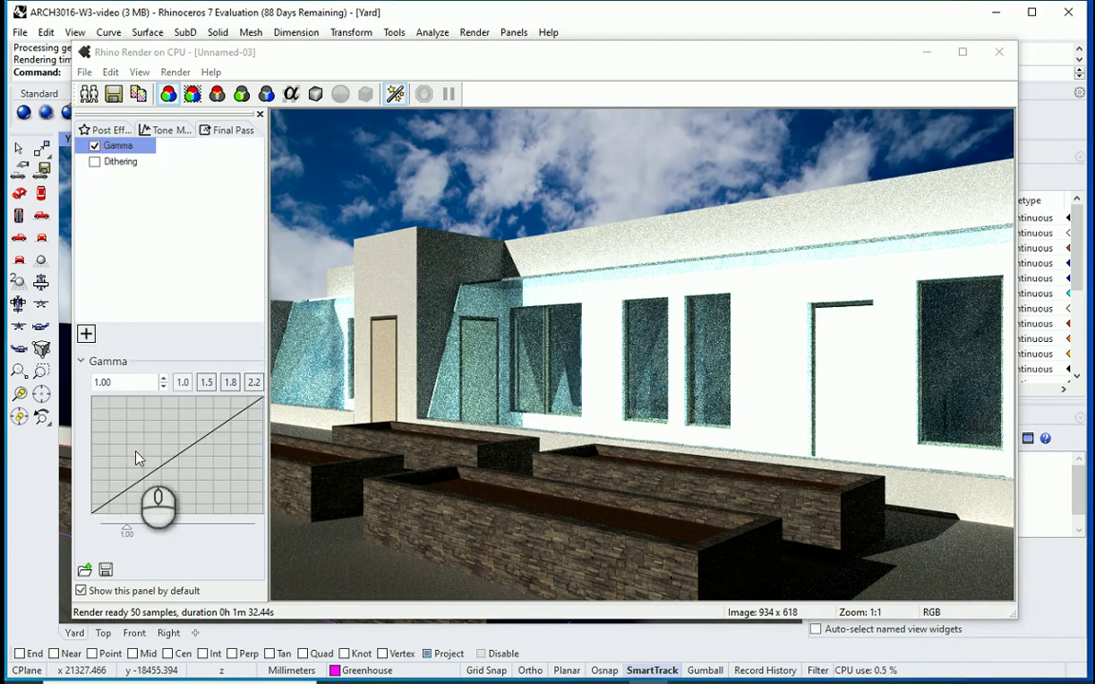
{"action": "left_click", "coordinate": [206, 383]}
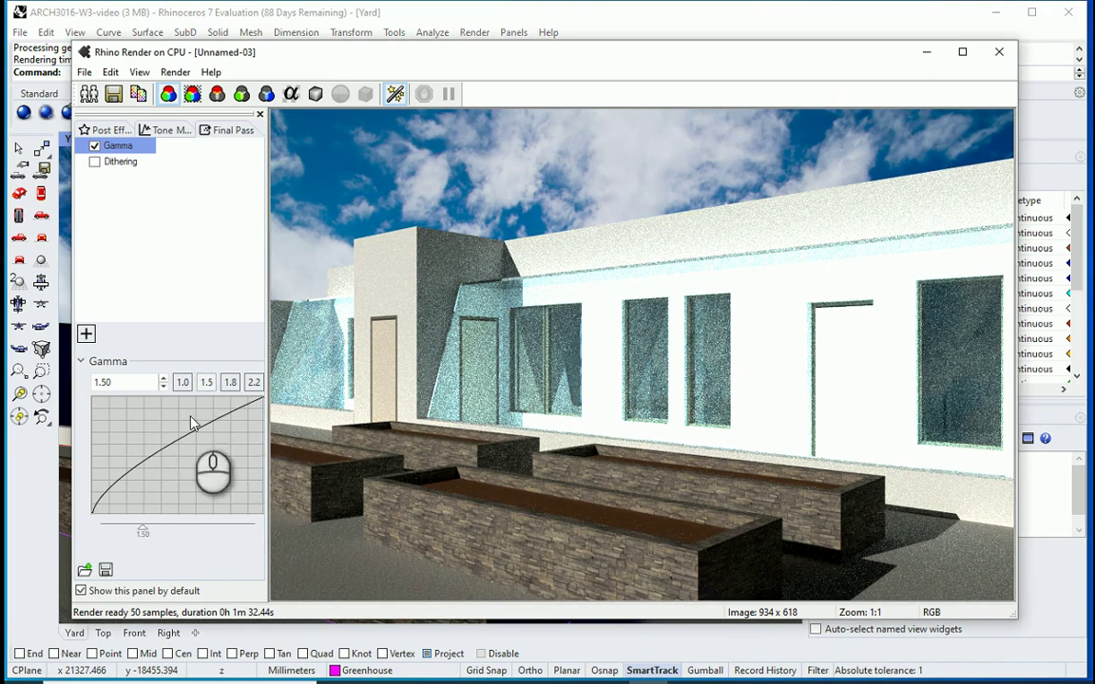
{"action": "left_click", "coordinate": [163, 133]}
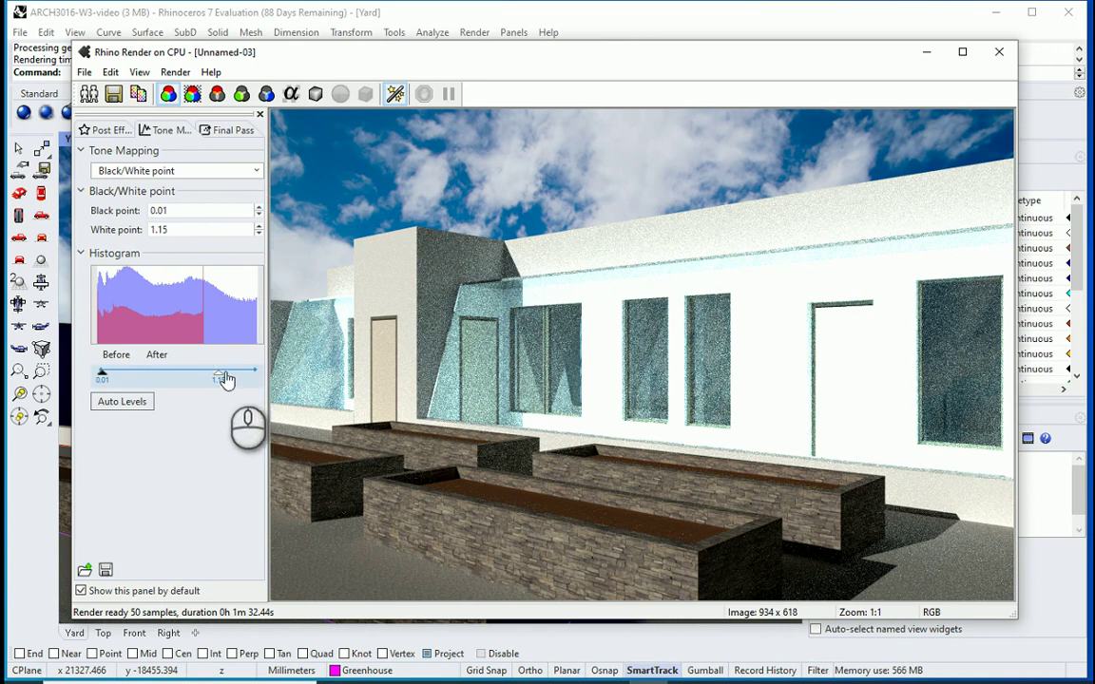
{"action": "left_click_drag", "start_coordinate": [219, 381], "coordinate": [232, 381]}
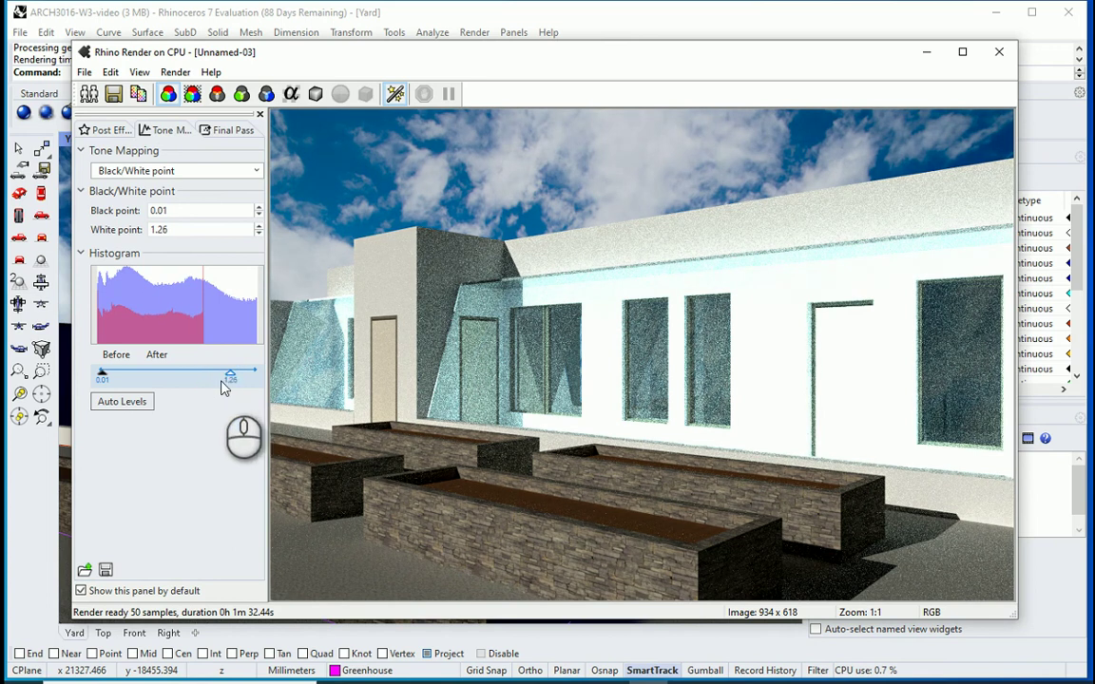
{"action": "left_click_drag", "start_coordinate": [103, 377], "coordinate": [112, 380]}
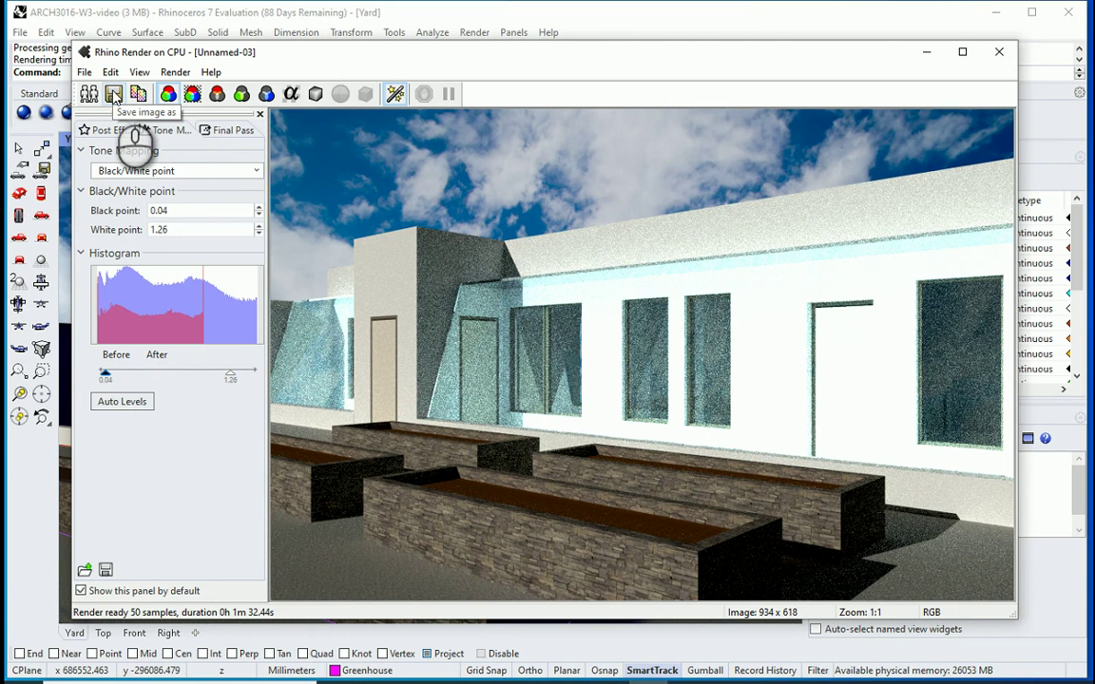
Save the toned render as the JPEG image Test-render.jpg
{"action": "left_click", "coordinate": [114, 95]}
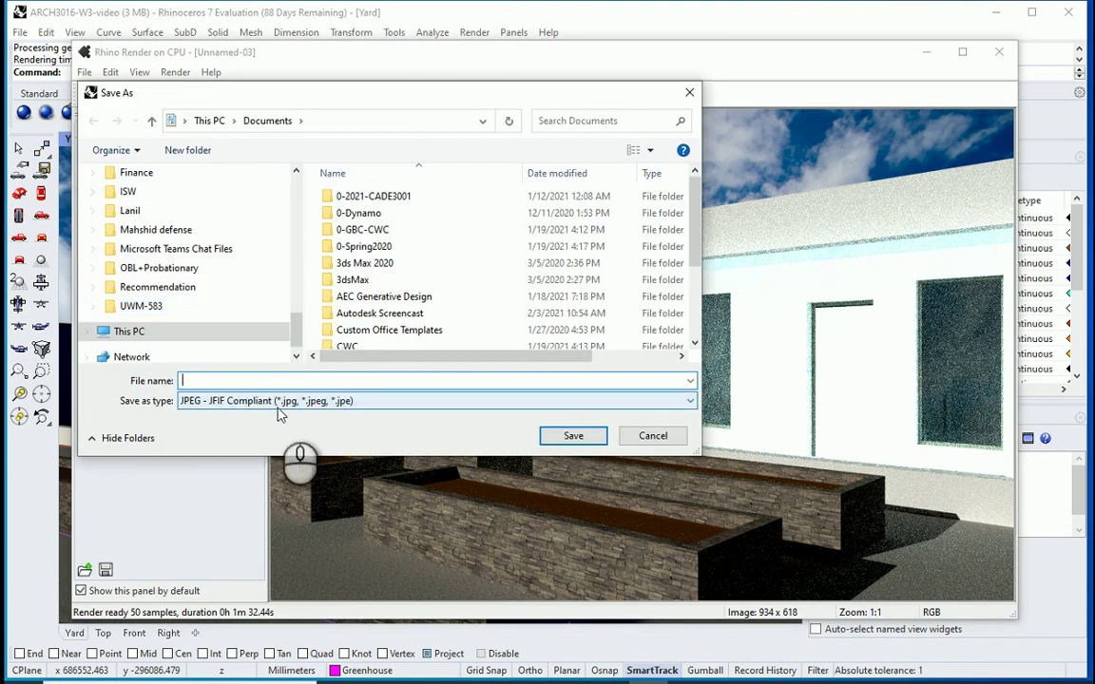
{"action": "left_click", "coordinate": [356, 402]}
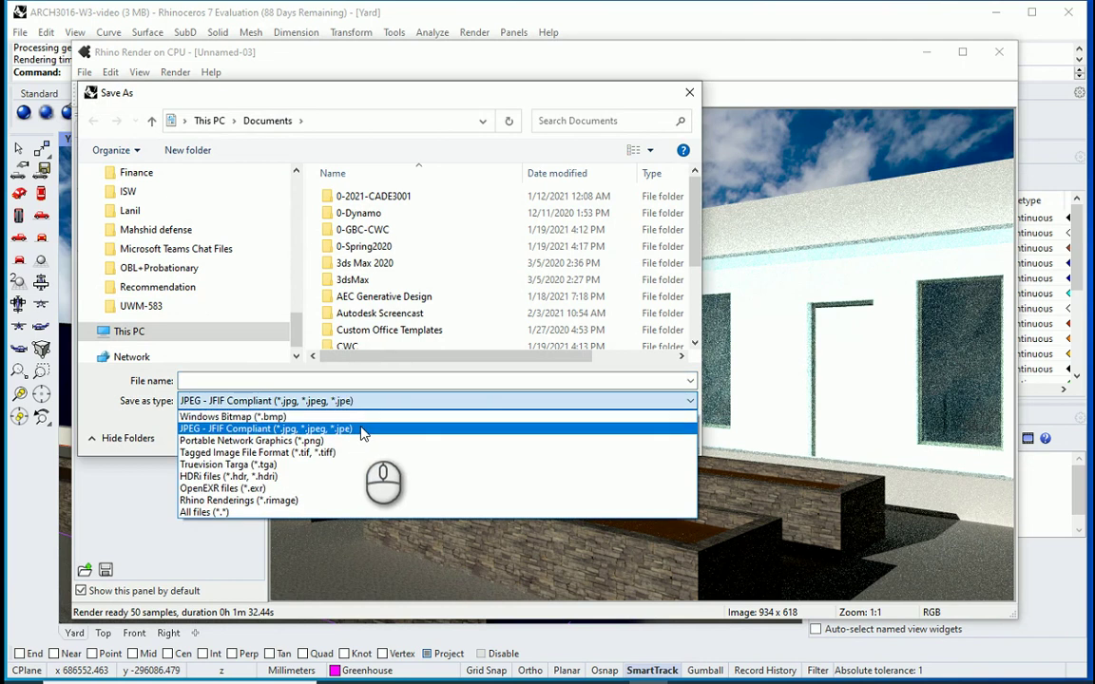
{"action": "left_click", "coordinate": [420, 399]}
{"action": "left_click", "coordinate": [643, 436]}
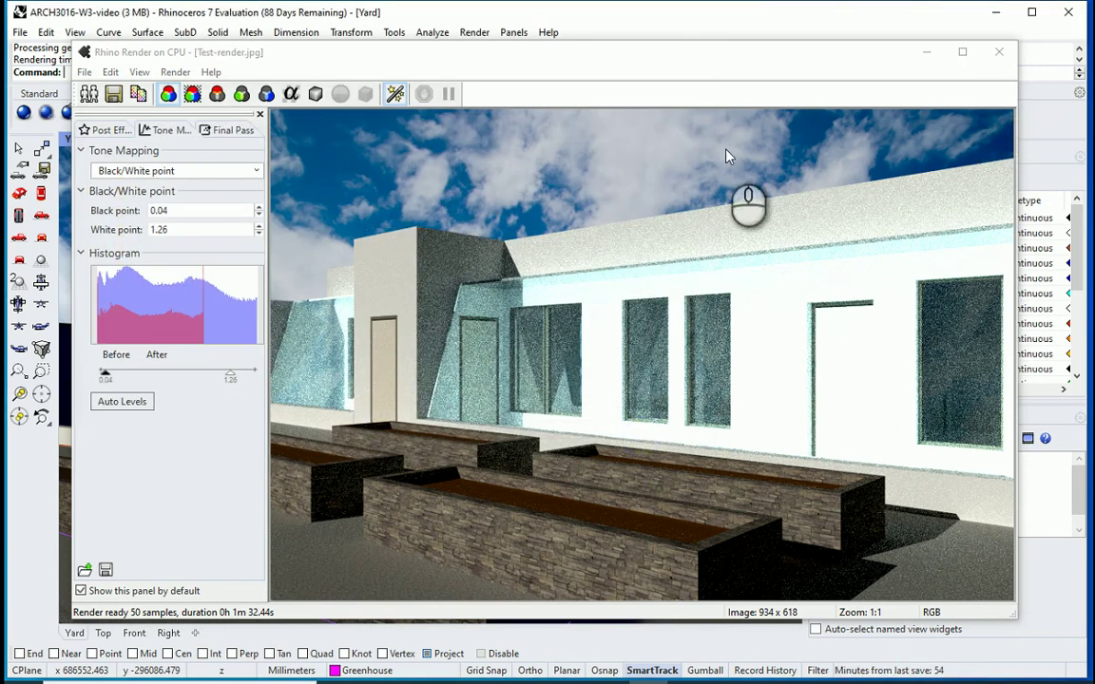
Close the render without keeping post effects, and keep render dimensions at Viewport (934 x 618)
{"action": "left_click", "coordinate": [1003, 54]}
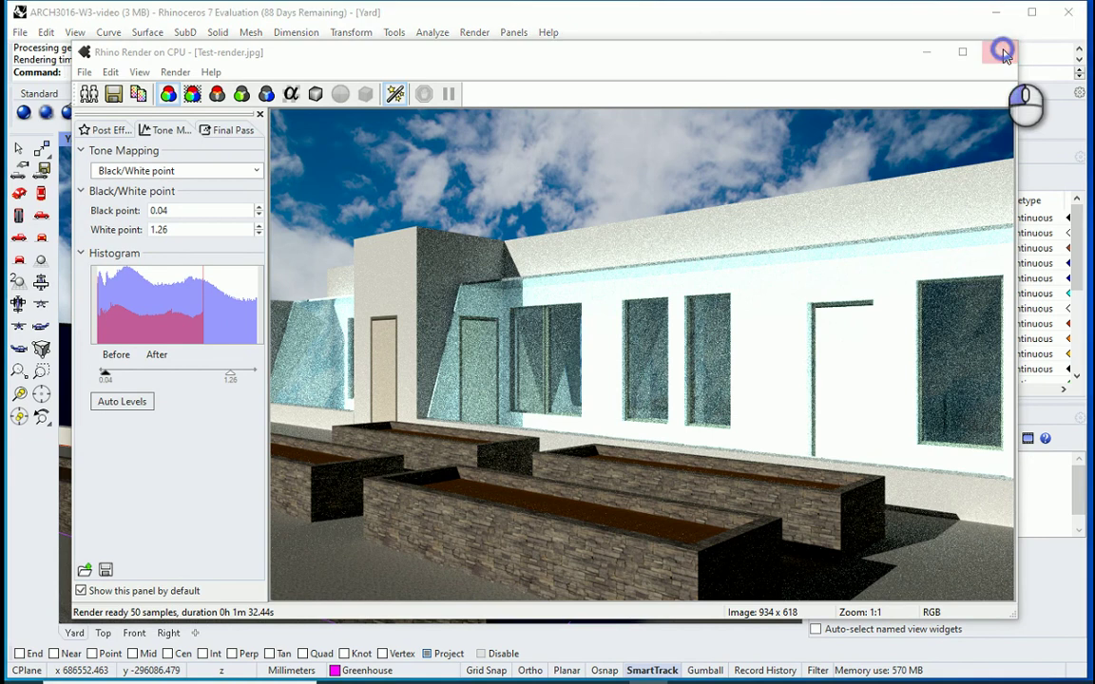
{"action": "left_click", "coordinate": [645, 383]}
{"action": "left_click", "coordinate": [19, 33]}
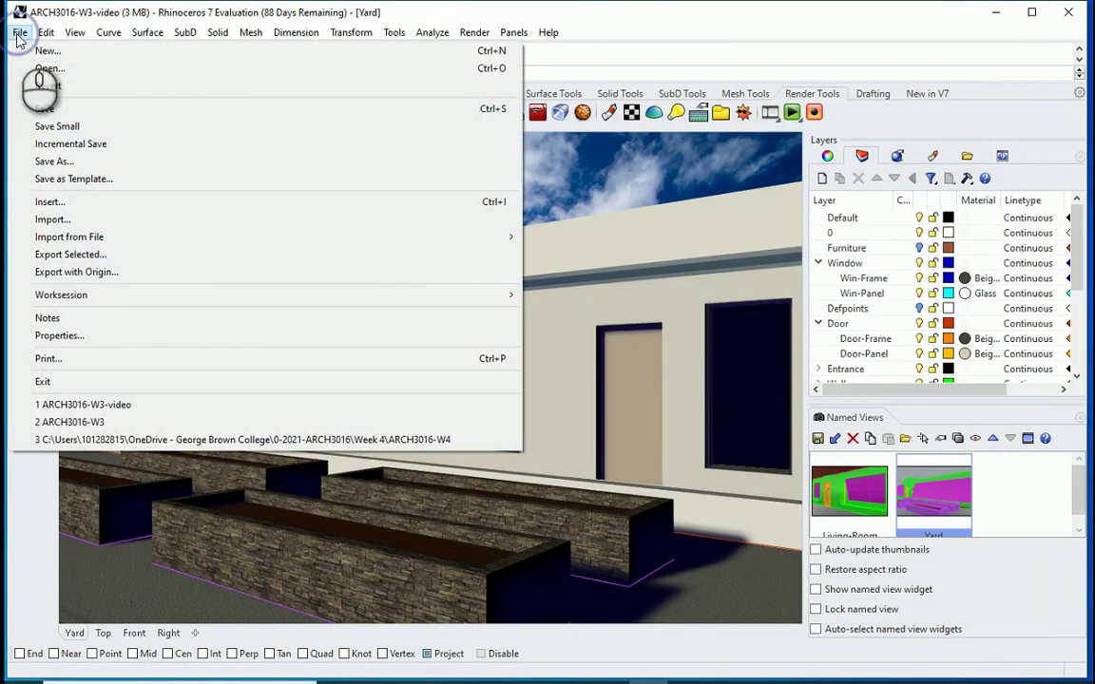
{"action": "left_click", "coordinate": [123, 321]}
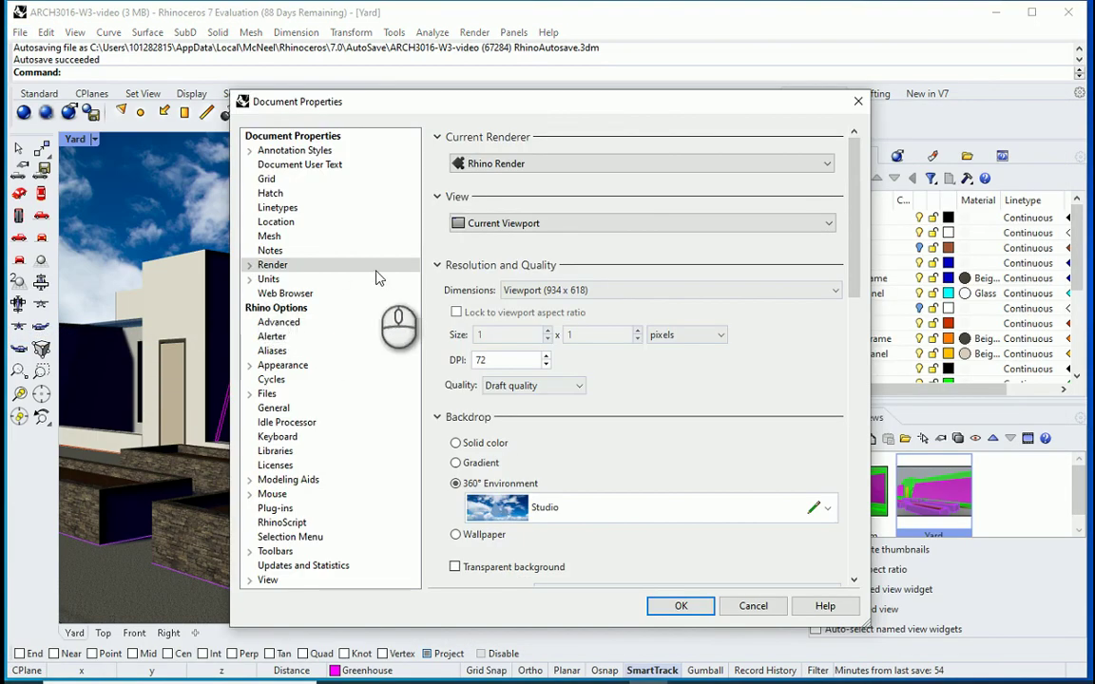
{"action": "left_click", "coordinate": [437, 265]}
{"action": "left_click", "coordinate": [437, 265]}
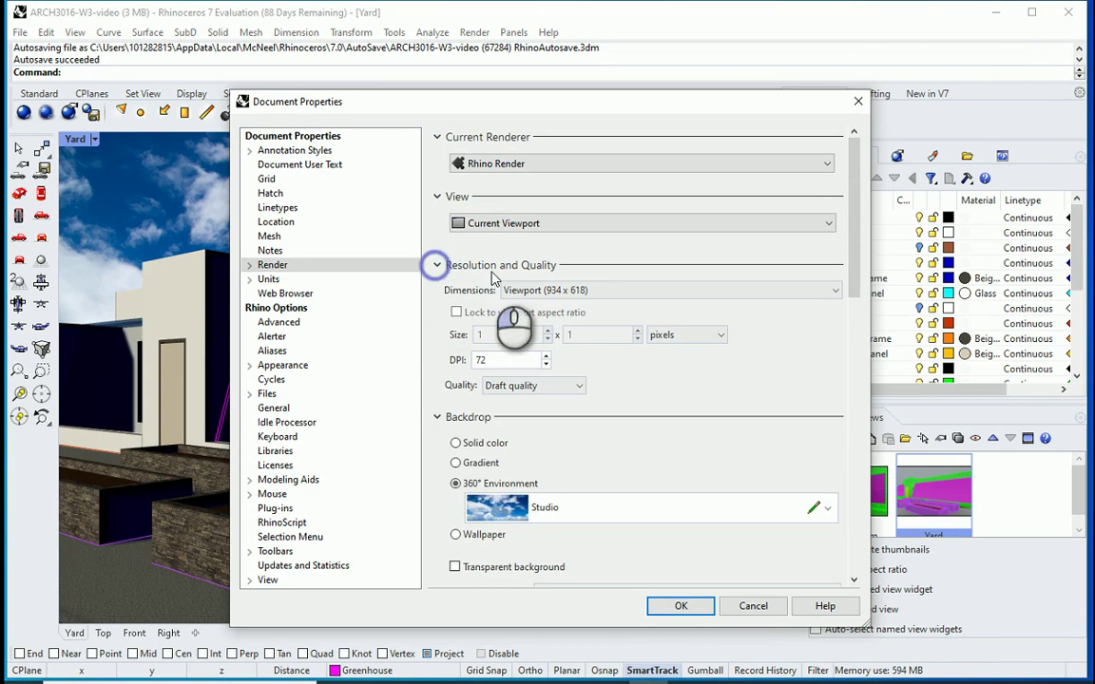
{"action": "left_click", "coordinate": [617, 291]}
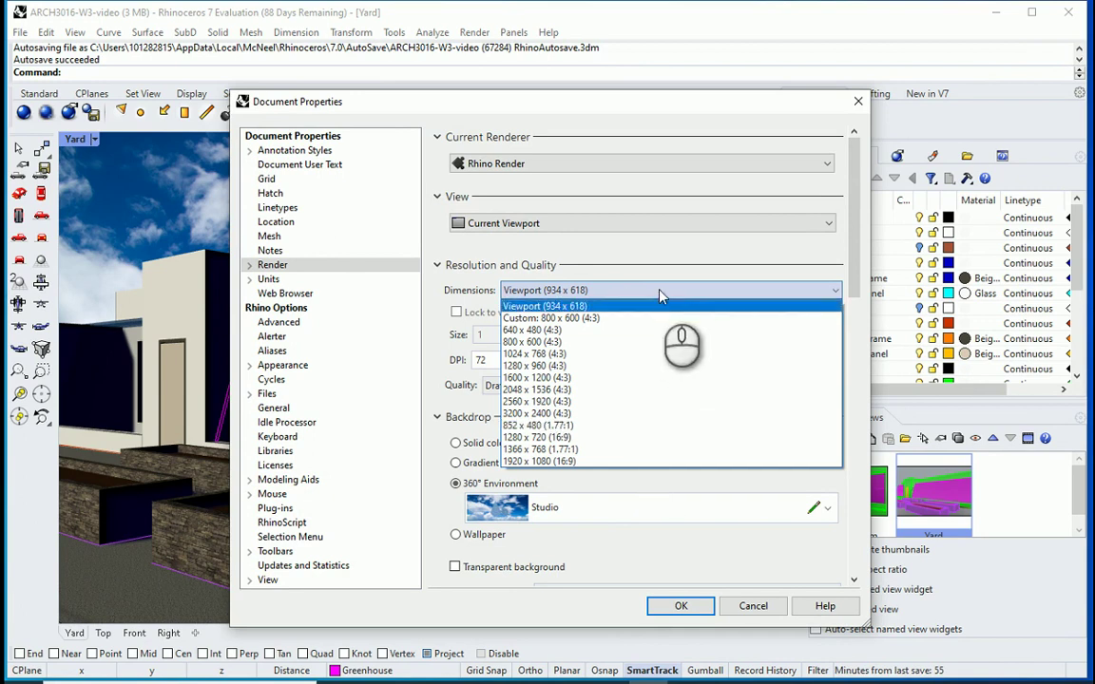
{"action": "left_click", "coordinate": [662, 293]}
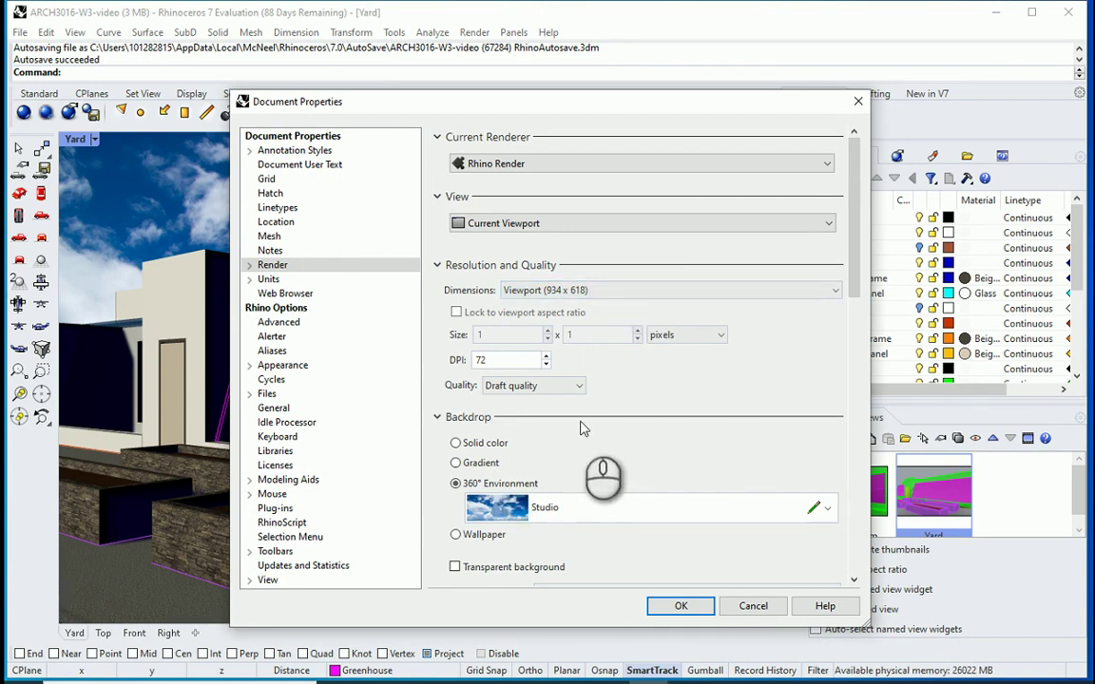
{"action": "left_click", "coordinate": [681, 606]}
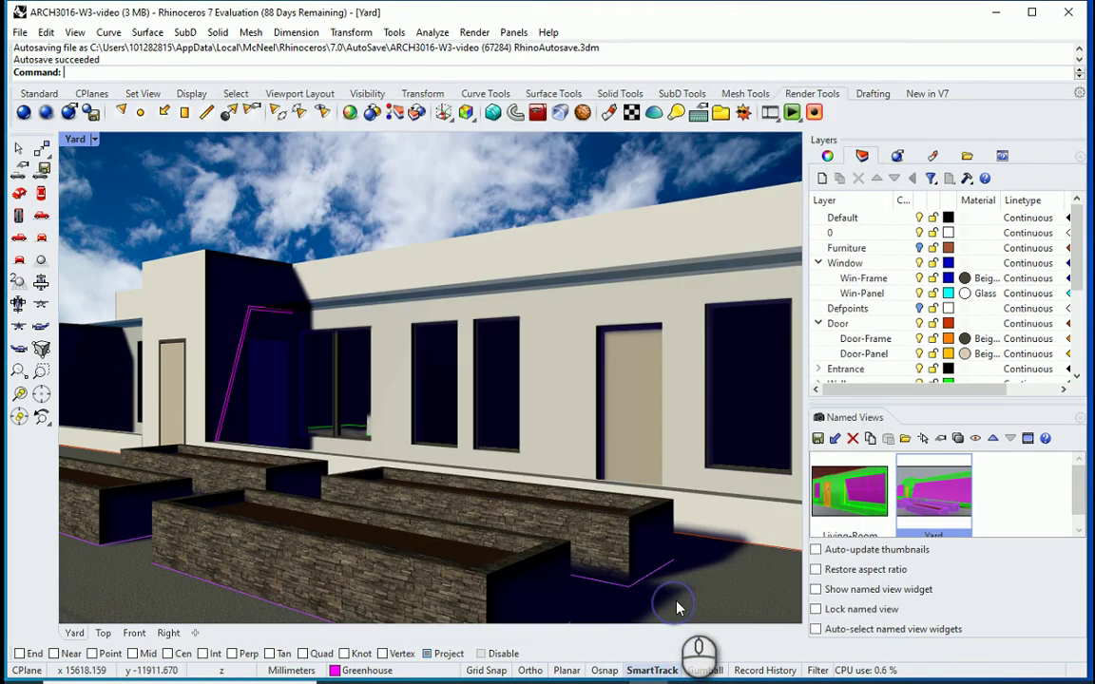